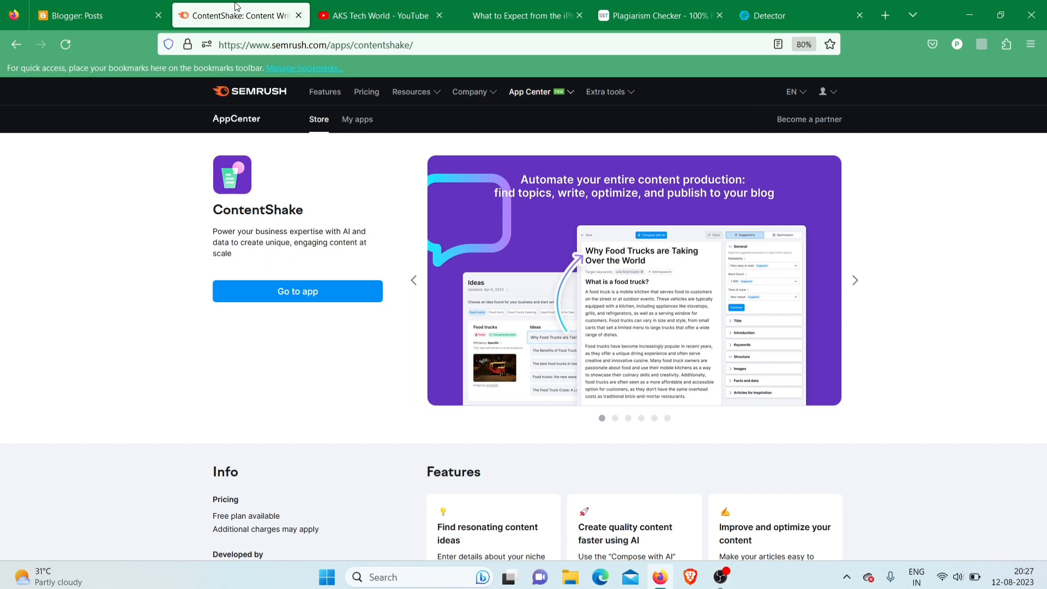
Open the ContentShake writing app from its Semrush store page
{"action": "left_click", "coordinate": [76, 5]}
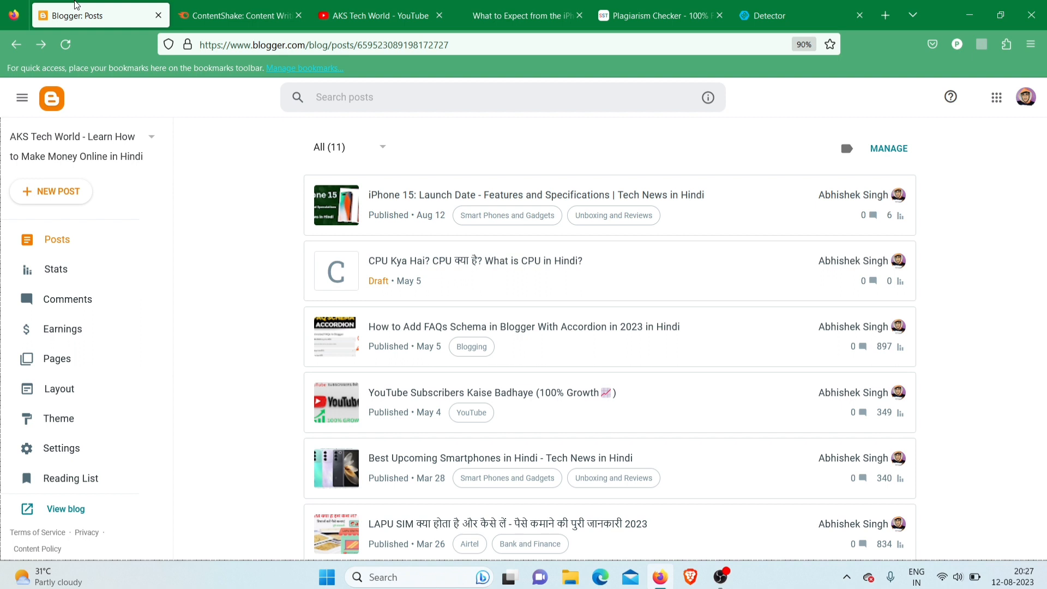
{"action": "left_click", "coordinate": [196, 5]}
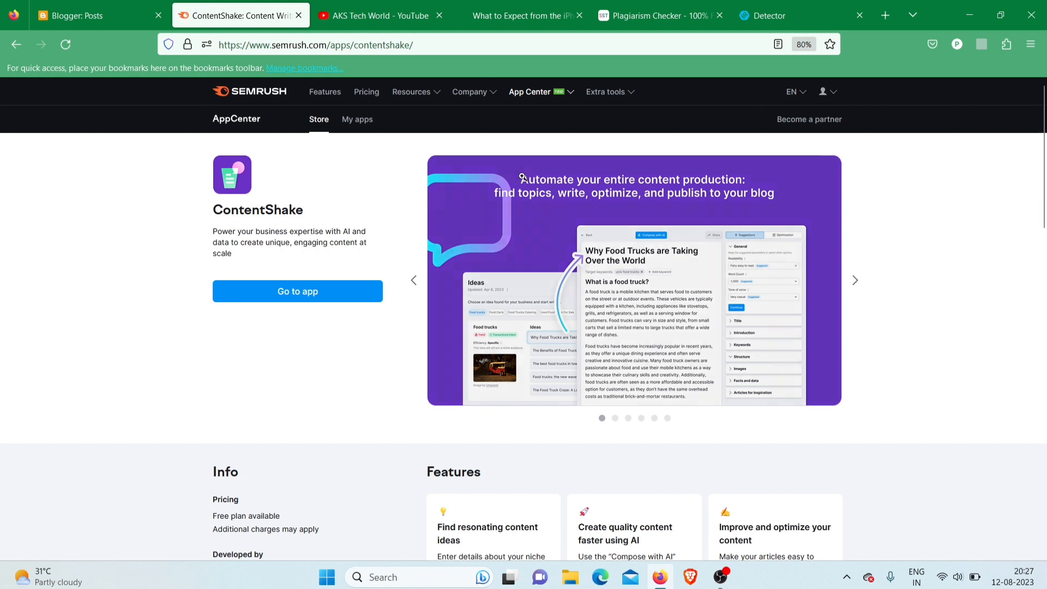
{"action": "left_click", "coordinate": [311, 298]}
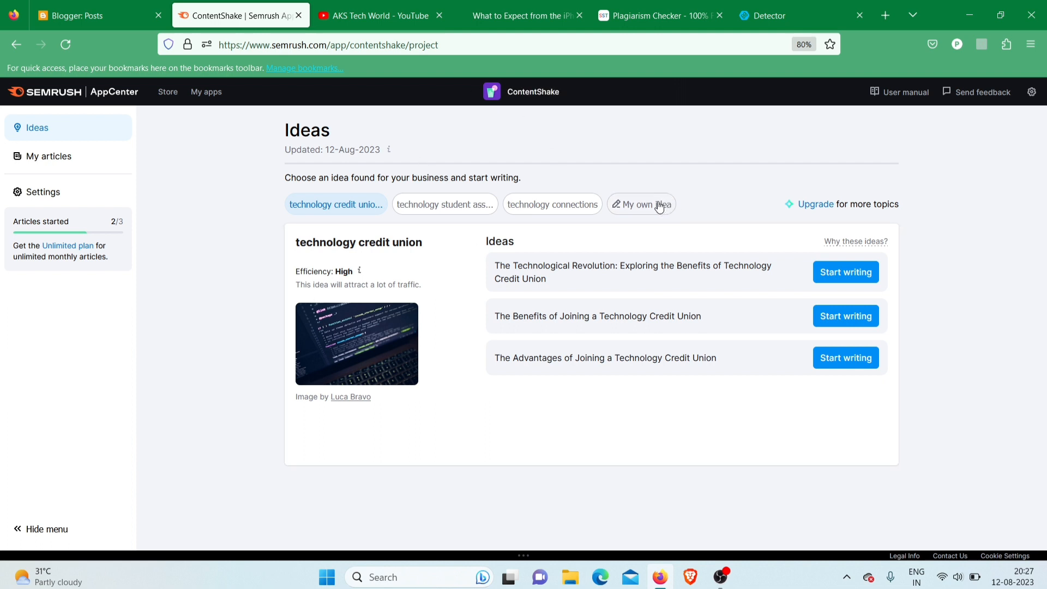
Generate an article in ContentShake from the custom idea "write about iphone 15"
{"action": "left_click", "coordinate": [639, 213]}
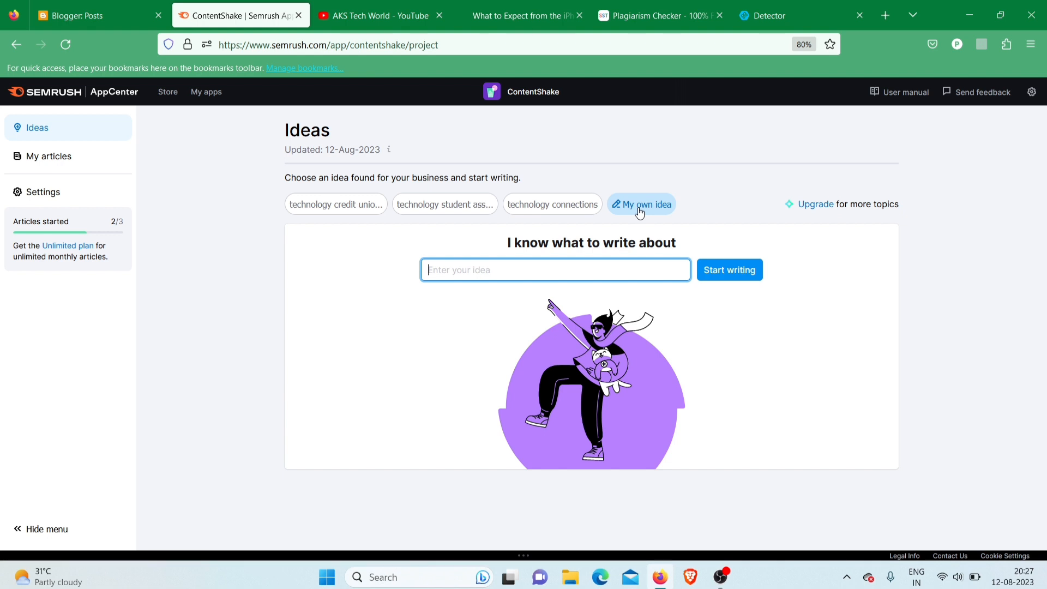
{"action": "type", "text": "write"}
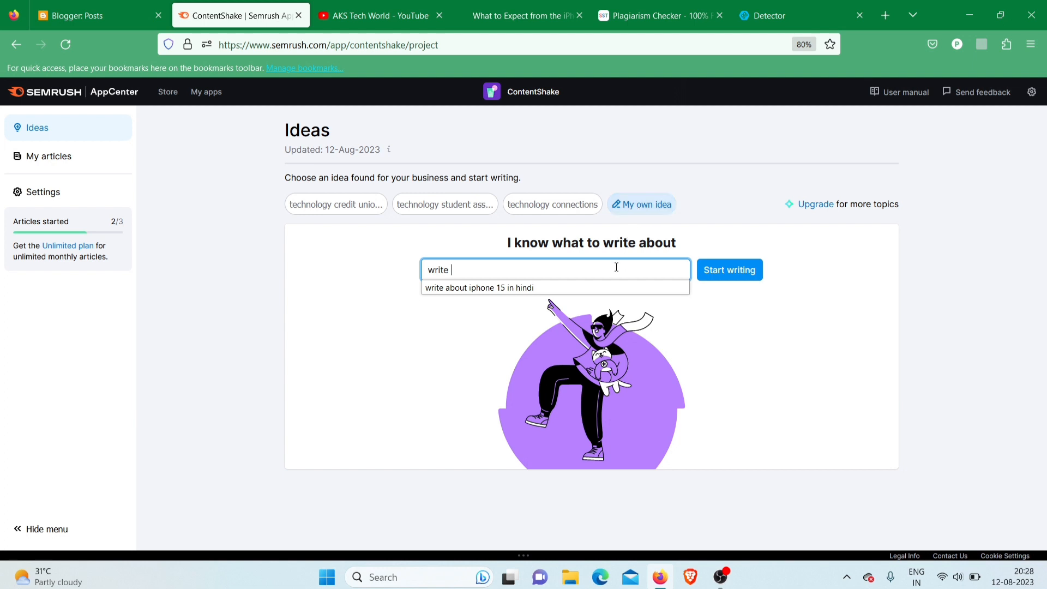
{"action": "left_click", "coordinate": [578, 287]}
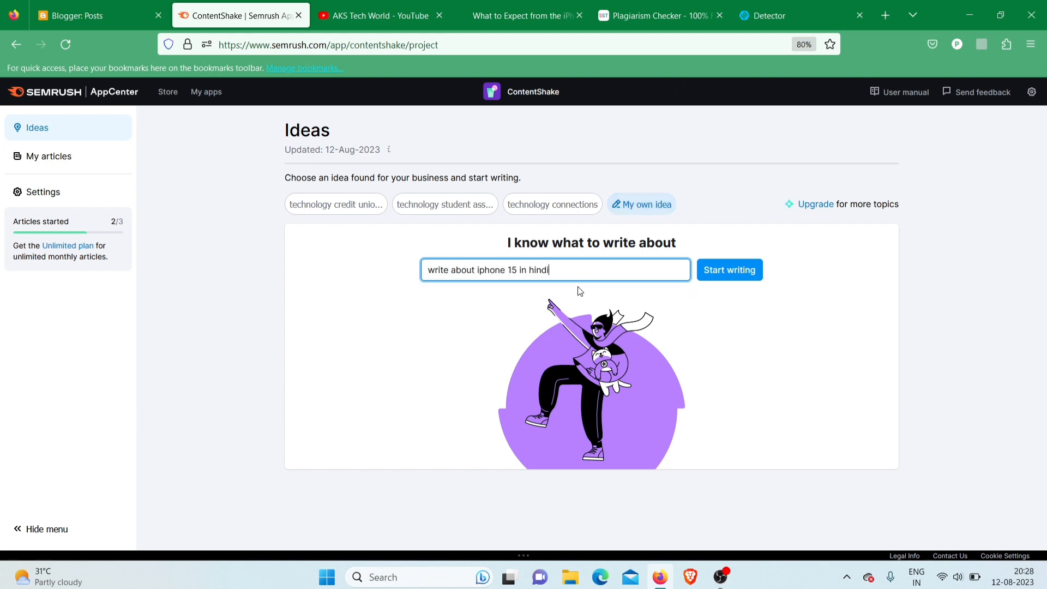
{"action": "key", "text": "shift+Left"}
{"action": "key", "text": "shift+Left"}
{"action": "key", "text": "shift+Left"}
{"action": "key", "text": "shift+Left"}
{"action": "key", "text": "shift+Left"}
{"action": "key", "text": "shift+Left"}
{"action": "key", "text": "shift+Left"}
{"action": "key", "text": "shift+Left"}
{"action": "key", "text": "shift+Left"}
{"action": "key", "text": "BackSpace"}
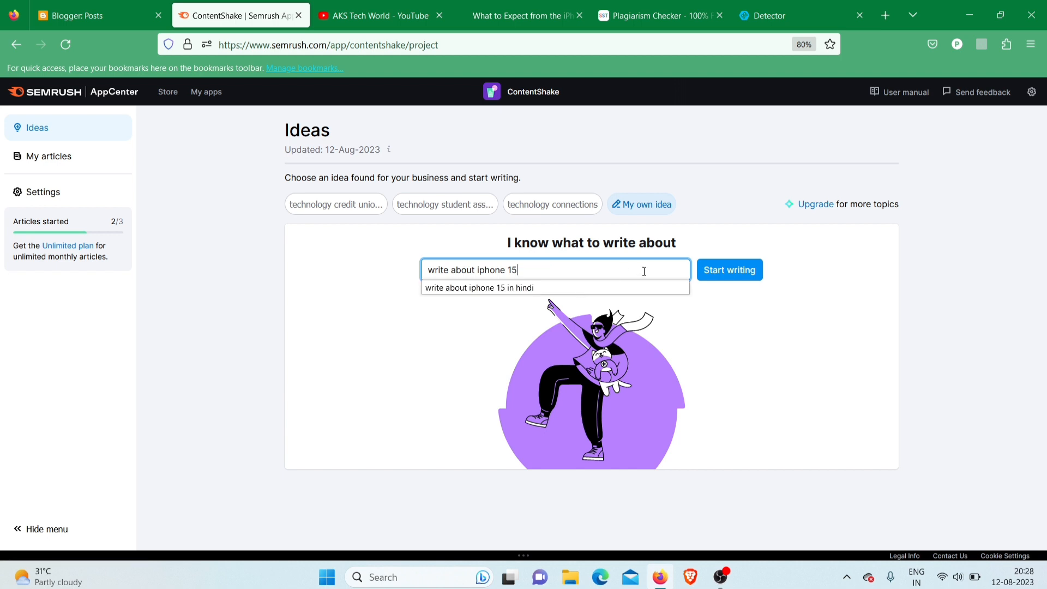
{"action": "left_click", "coordinate": [734, 282]}
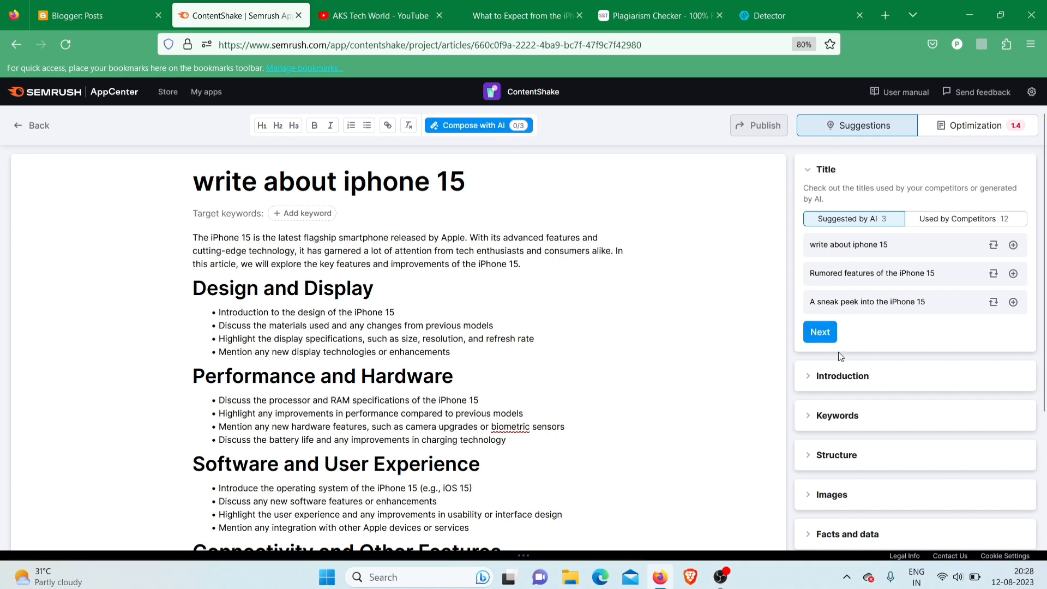
Add a rephrased version of the second AI-suggested introduction to the article, then collapse the suggestion sections
{"action": "left_click", "coordinate": [819, 376]}
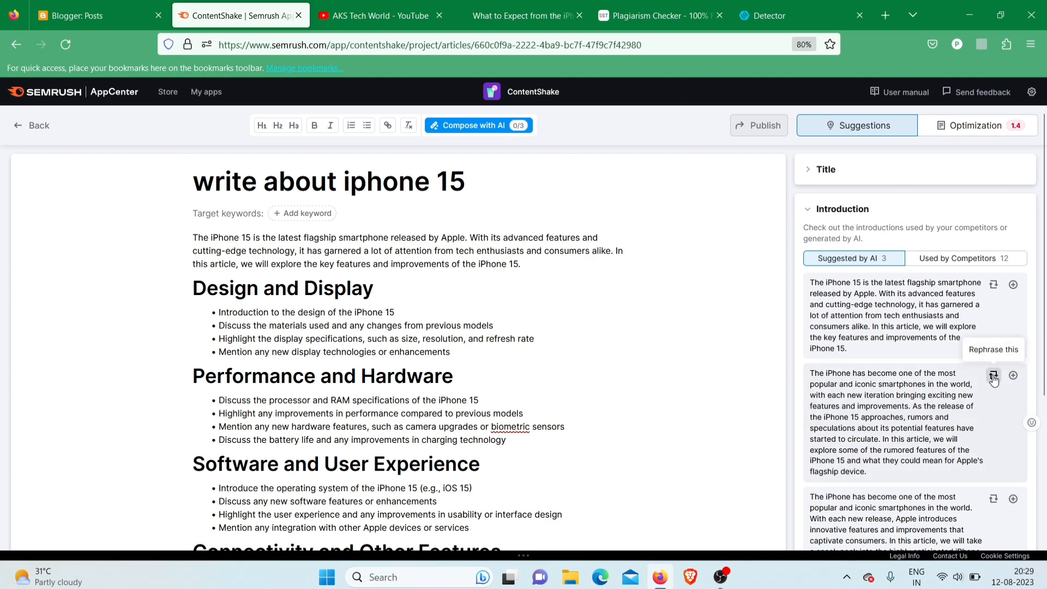
{"action": "left_click", "coordinate": [993, 376]}
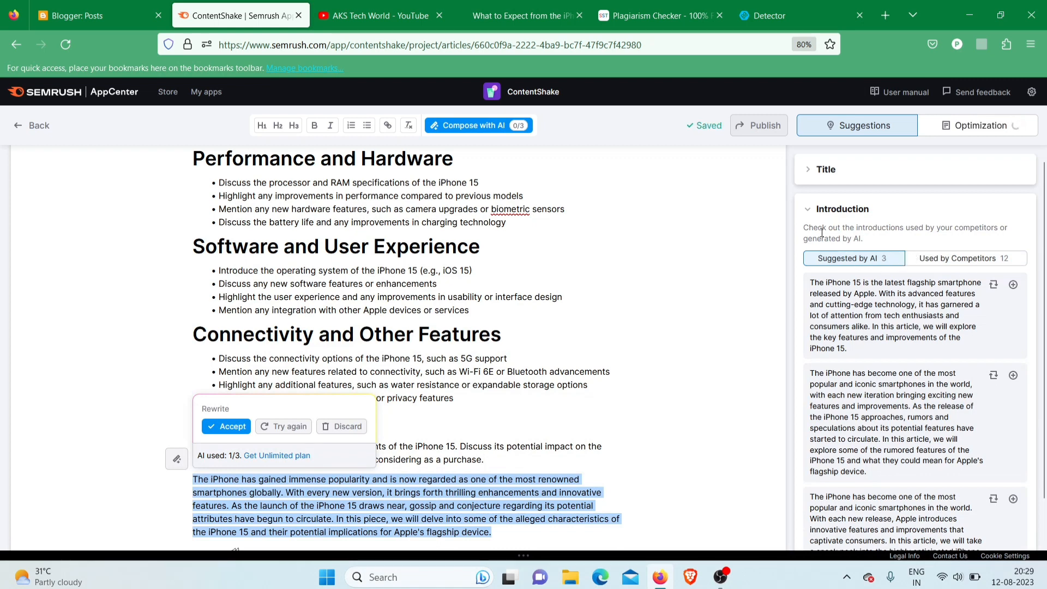
{"action": "double_click", "coordinate": [833, 210]}
{"action": "left_click", "coordinate": [825, 168]}
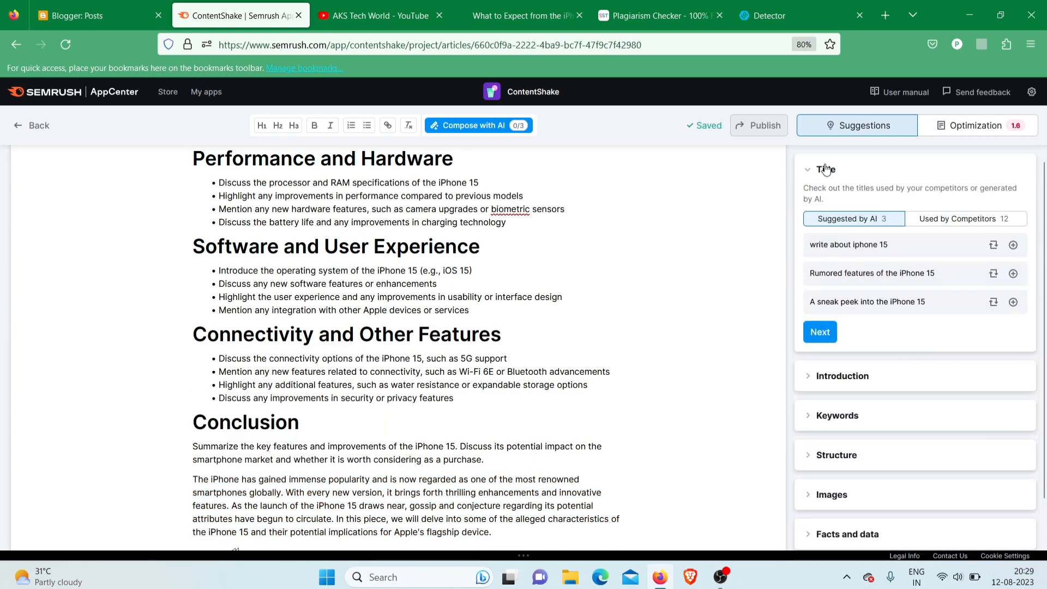
{"action": "left_click", "coordinate": [826, 170]}
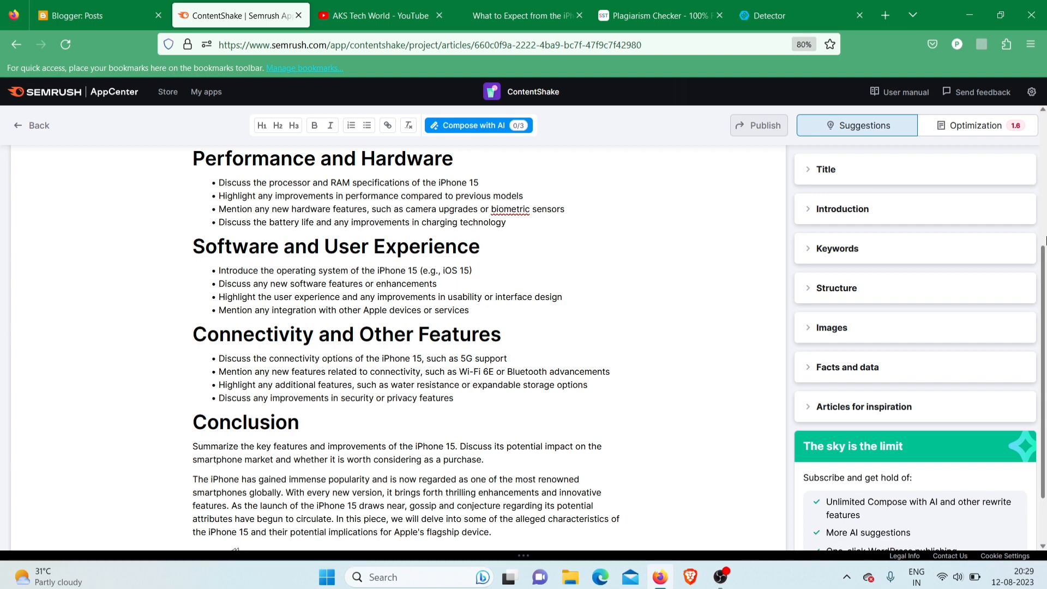
Copy the article's title and use it, "write about iphone 15", as the title of a new Blogger post
{"action": "scroll", "coordinate": [1045, 314], "scroll_direction": "up", "scroll_amount": 5}
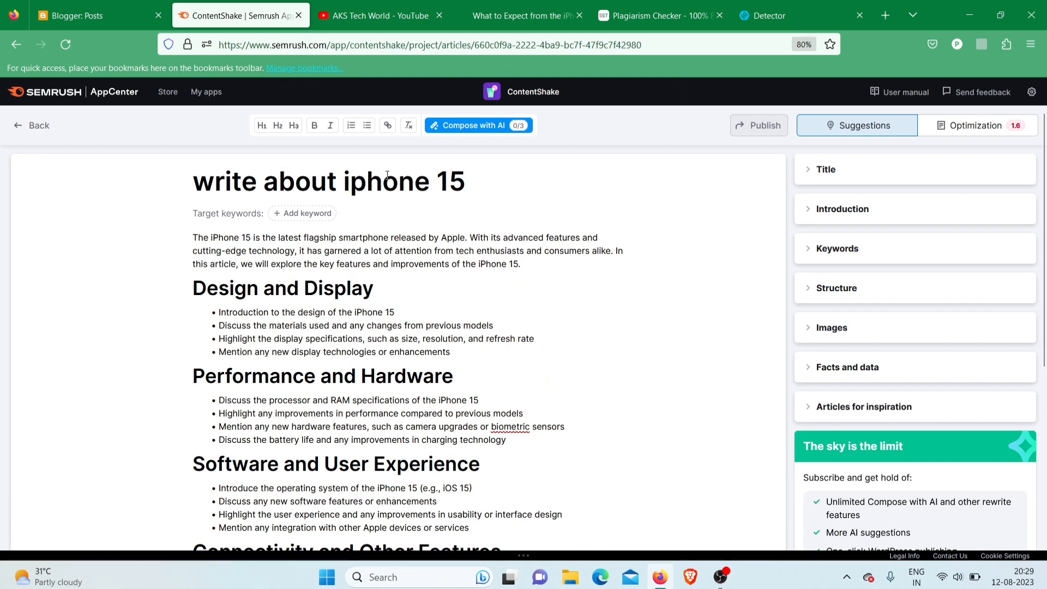
{"action": "left_click", "coordinate": [465, 184]}
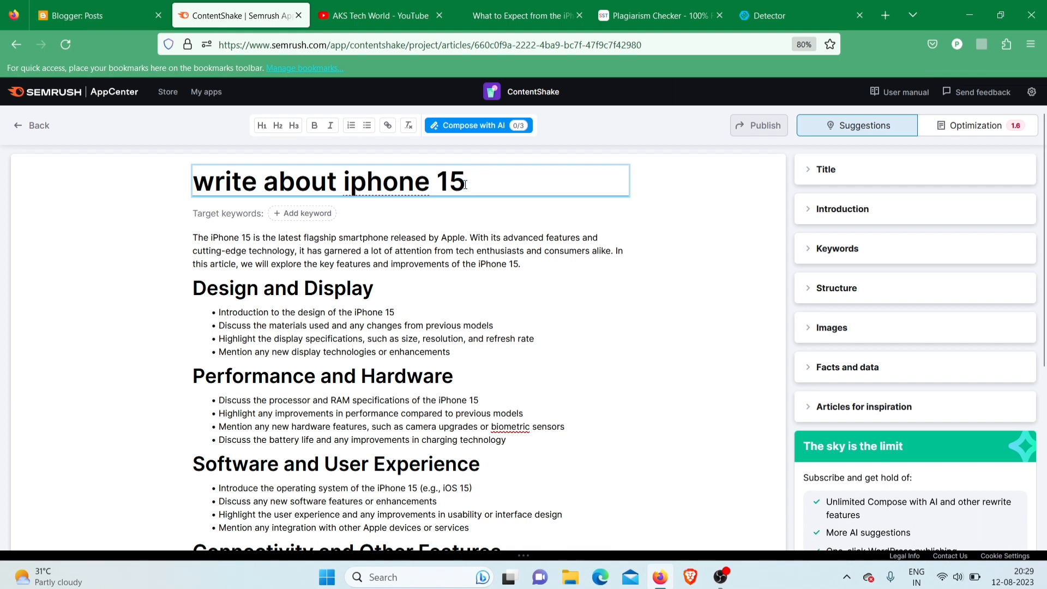
{"action": "key", "text": "ctrl+a"}
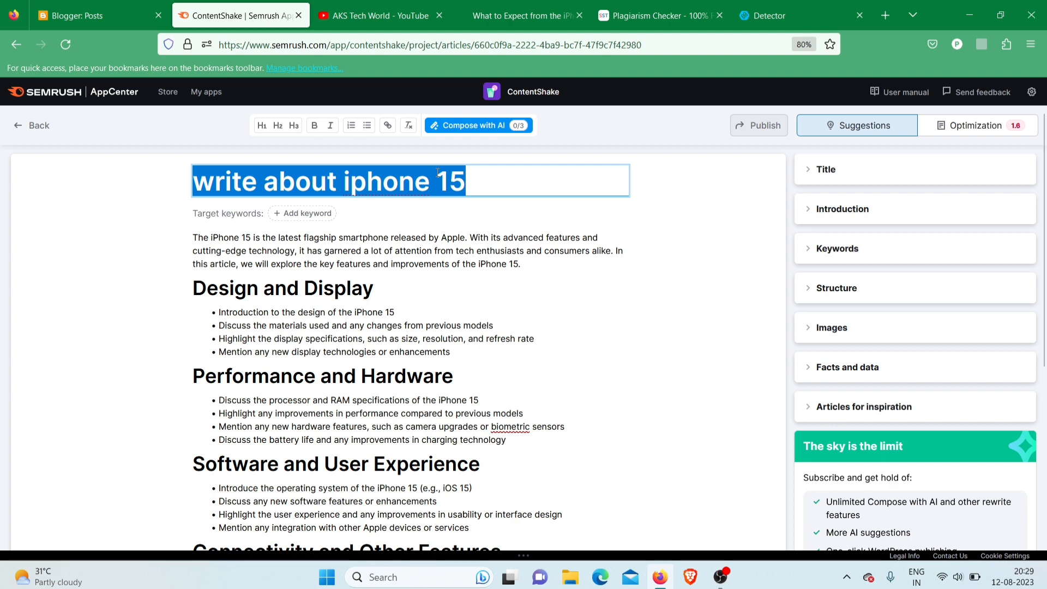
{"action": "left_click", "coordinate": [94, 7]}
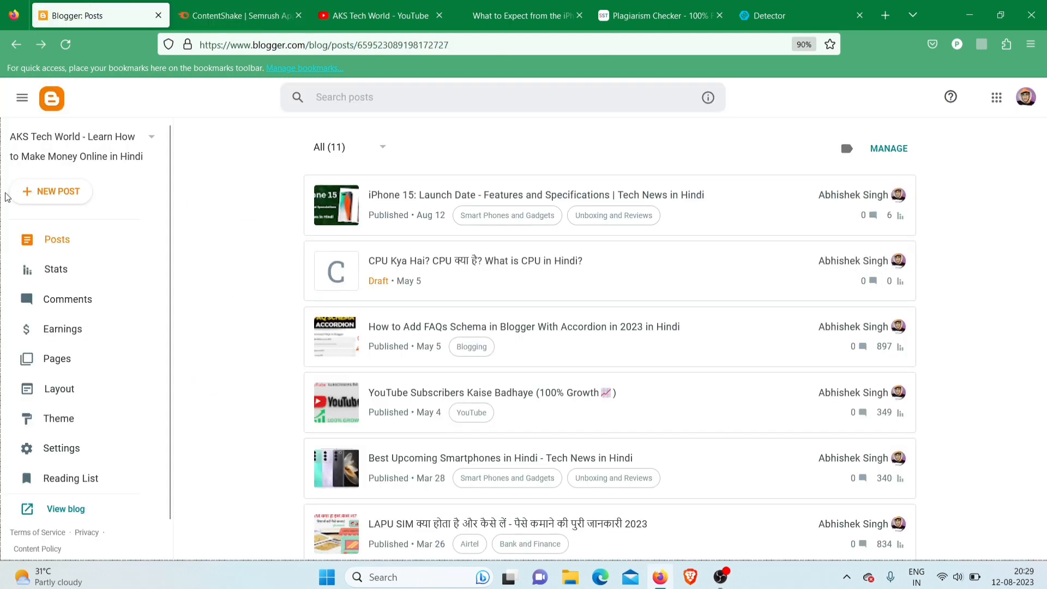
{"action": "left_click", "coordinate": [33, 199]}
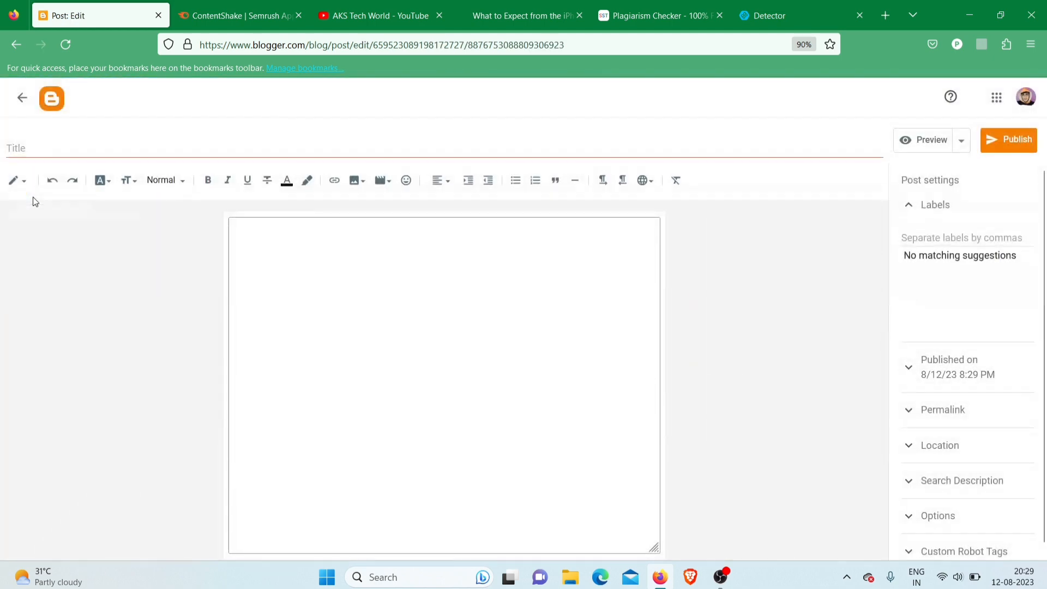
{"action": "left_click", "coordinate": [60, 142]}
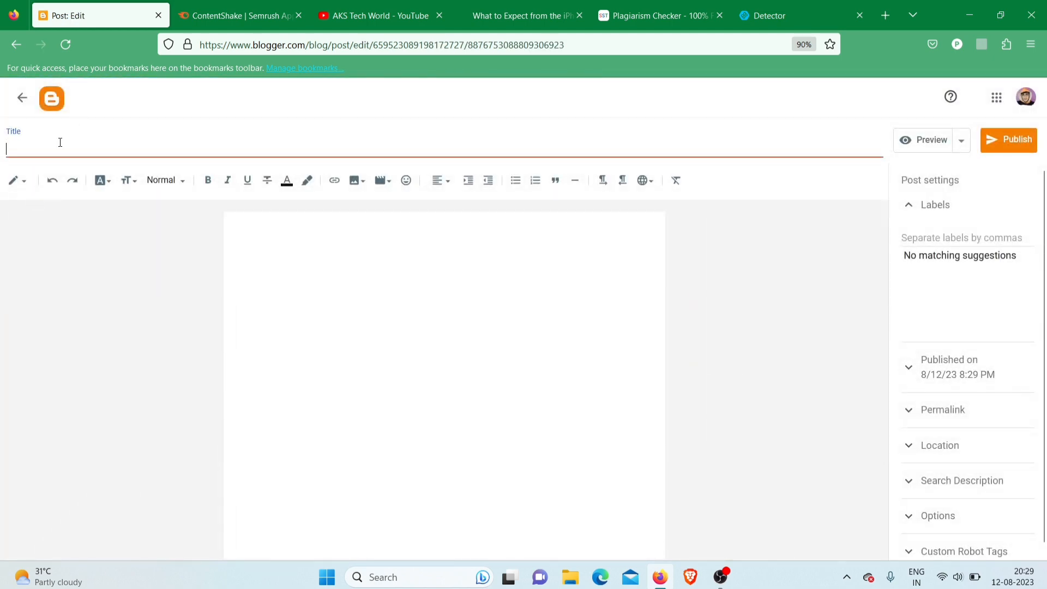
{"action": "type", "text": "write about iphone 15"}
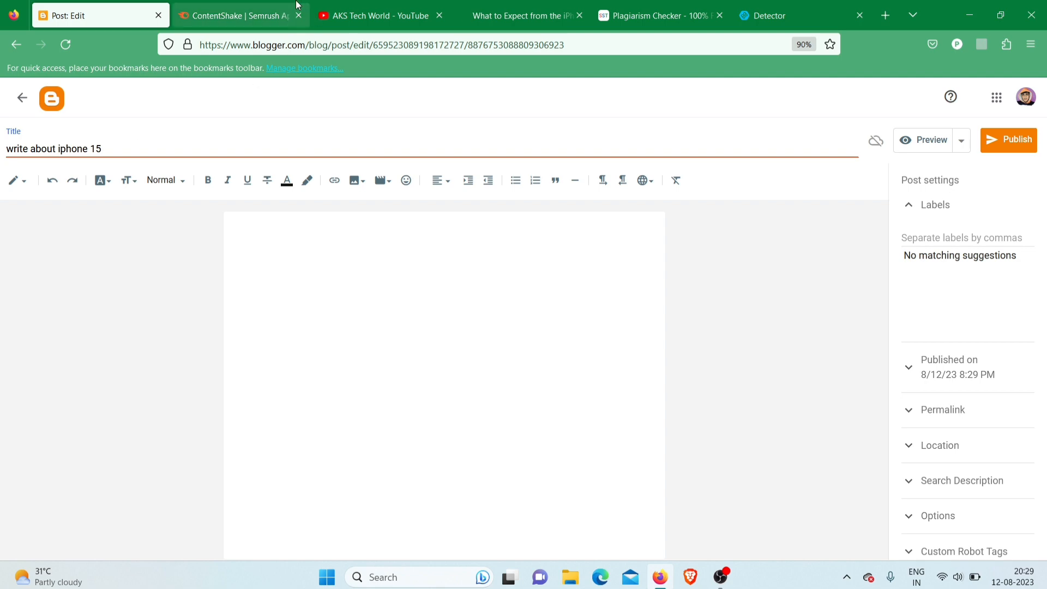
Copy the whole ContentShake article body into the empty body of the new Blogger post
{"action": "left_click", "coordinate": [238, 15]}
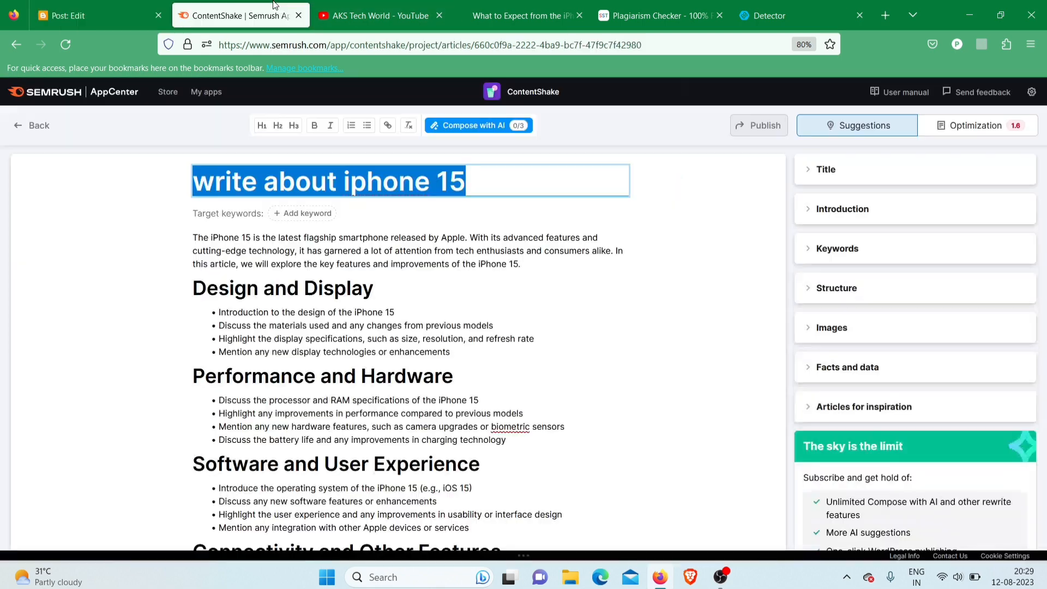
{"action": "left_click", "coordinate": [366, 339]}
{"action": "key", "text": "ctrl+a"}
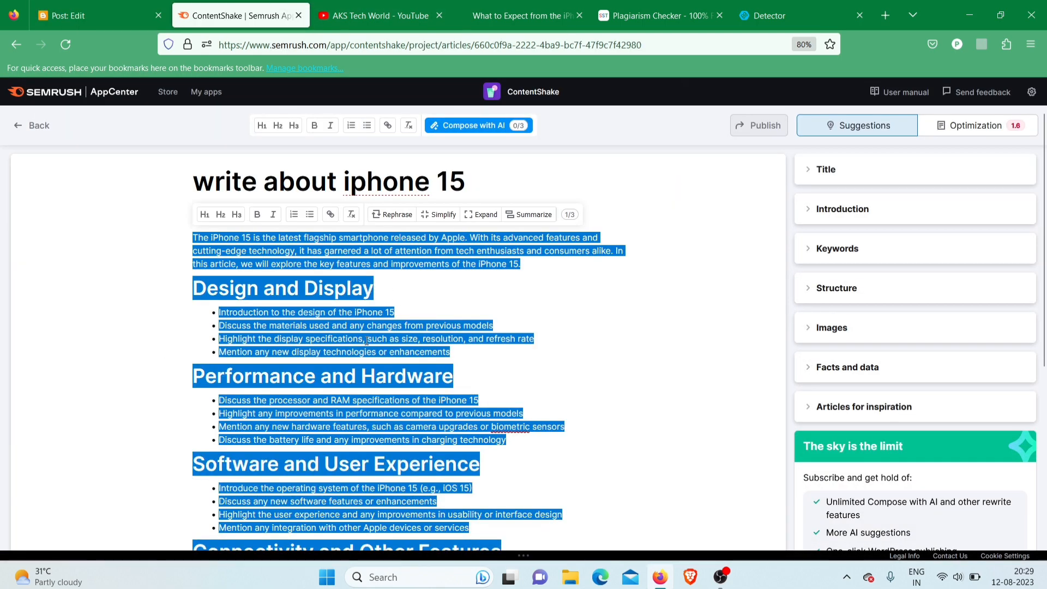
{"action": "left_click", "coordinate": [82, 16]}
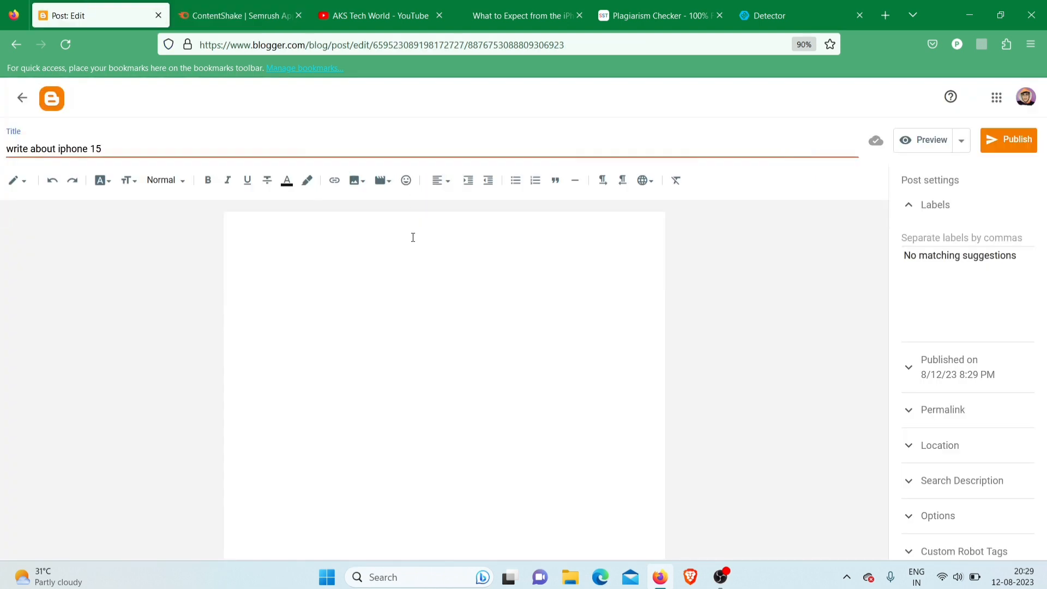
{"action": "left_click", "coordinate": [385, 317]}
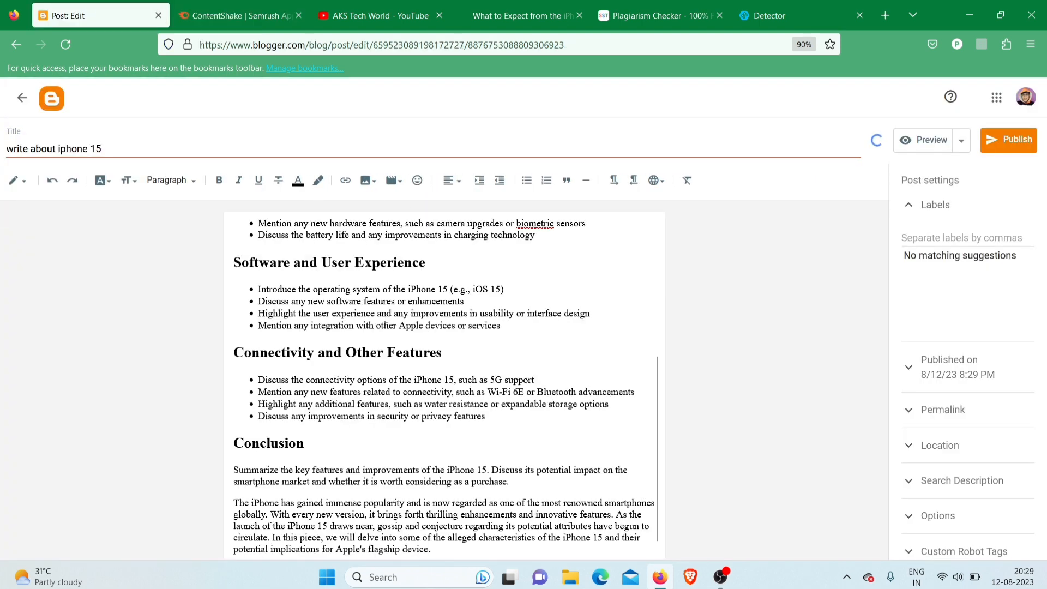
Save the Blogger post, preview it on the blog and return to the post editor
{"action": "left_click", "coordinate": [964, 141]}
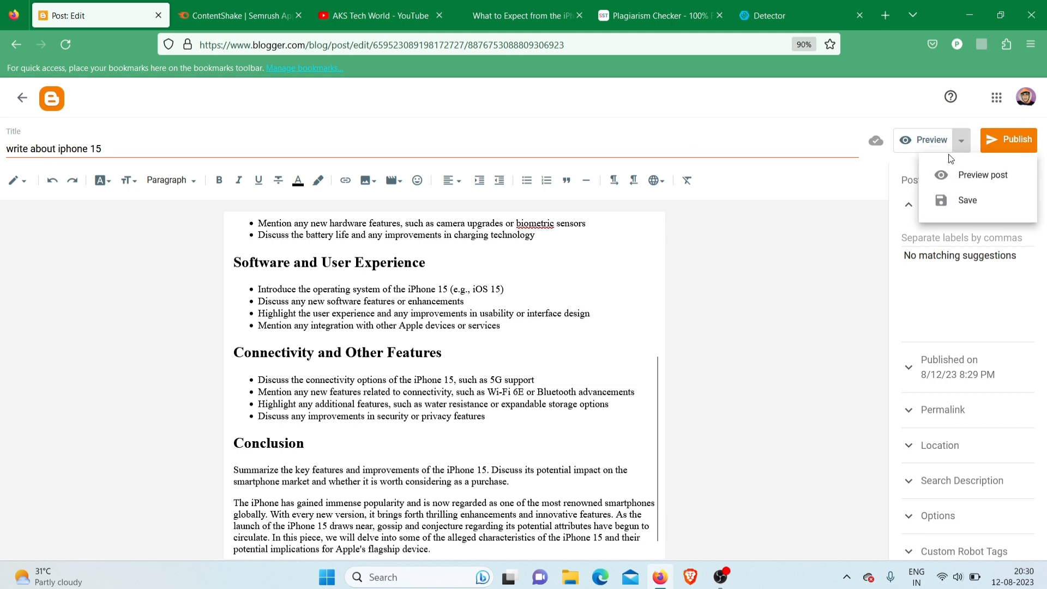
{"action": "left_click", "coordinate": [954, 202]}
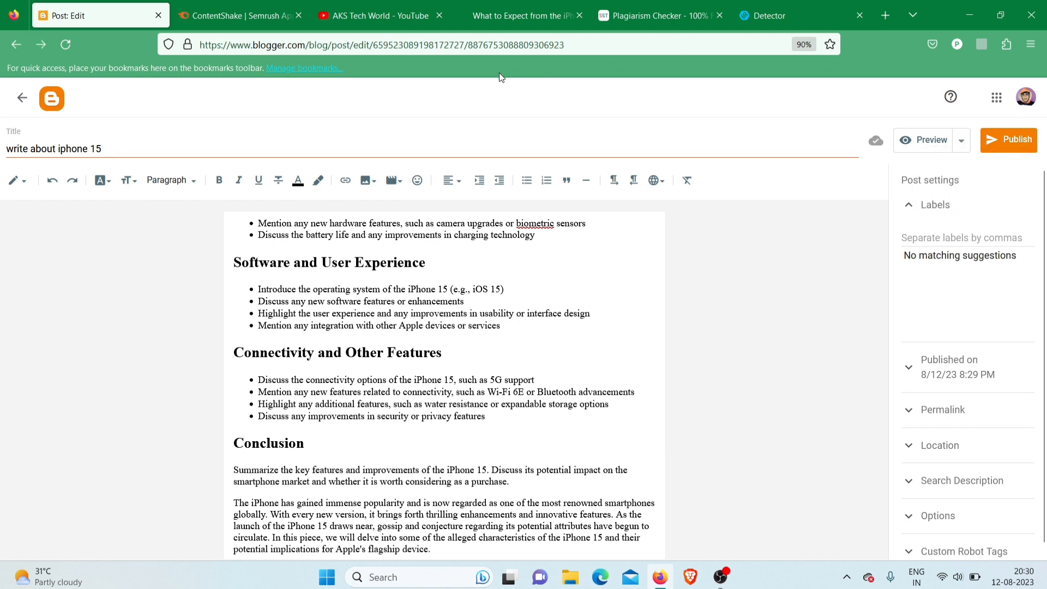
{"action": "left_click", "coordinate": [931, 140]}
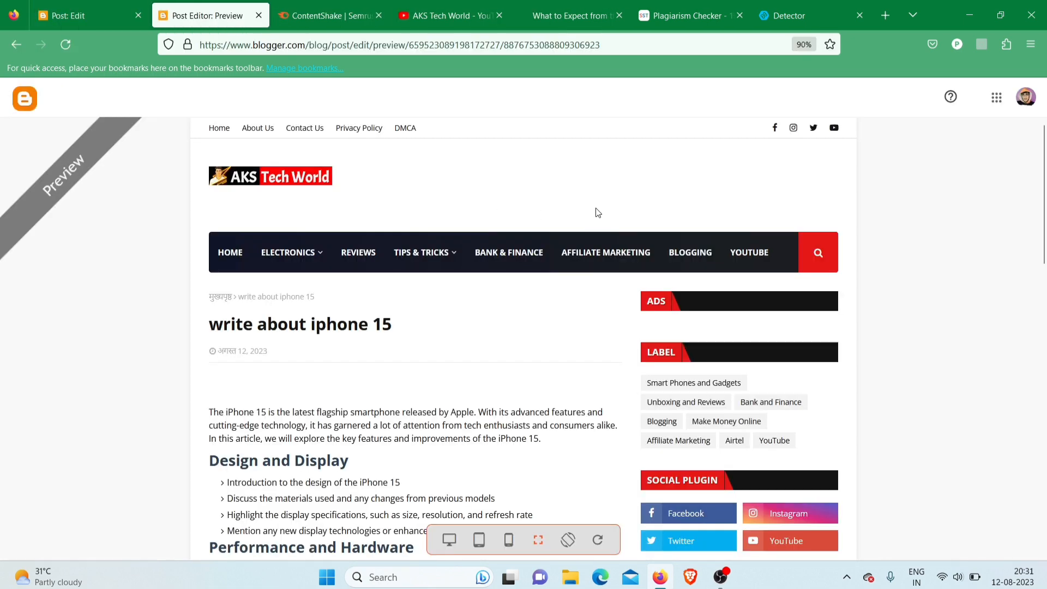
{"action": "mouse_move", "coordinate": [1045, 163]}
{"action": "left_mouse_down"}
{"action": "mouse_move", "coordinate": [1045, 373]}
{"action": "mouse_move", "coordinate": [1045, 155]}
{"action": "left_mouse_up"}
{"action": "left_click", "coordinate": [84, 4]}
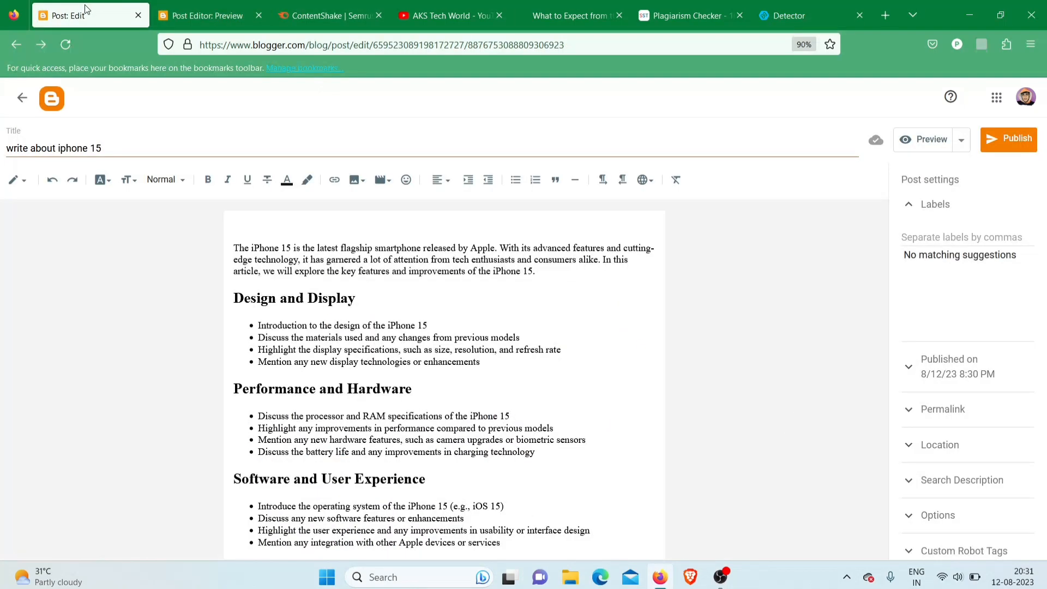
{"action": "left_click", "coordinate": [315, 6]}
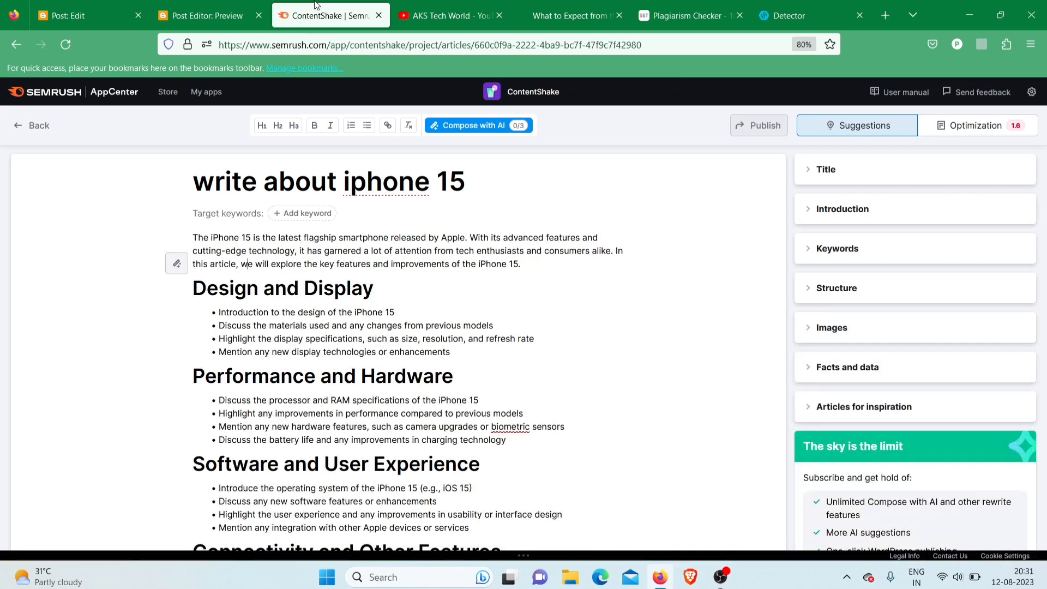
{"action": "left_click", "coordinate": [96, 6]}
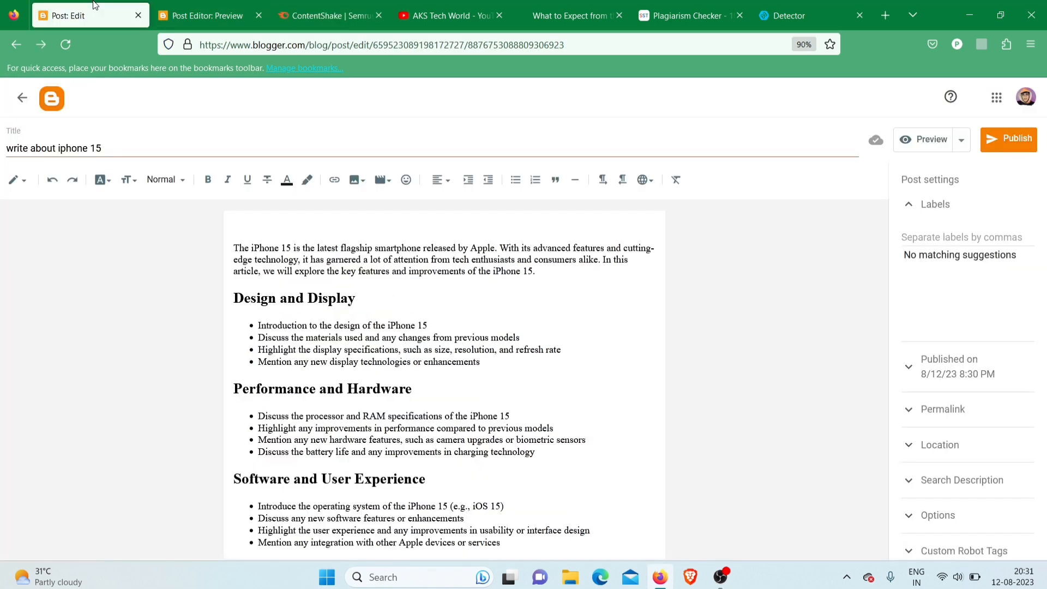
{"action": "left_click", "coordinate": [381, 272]}
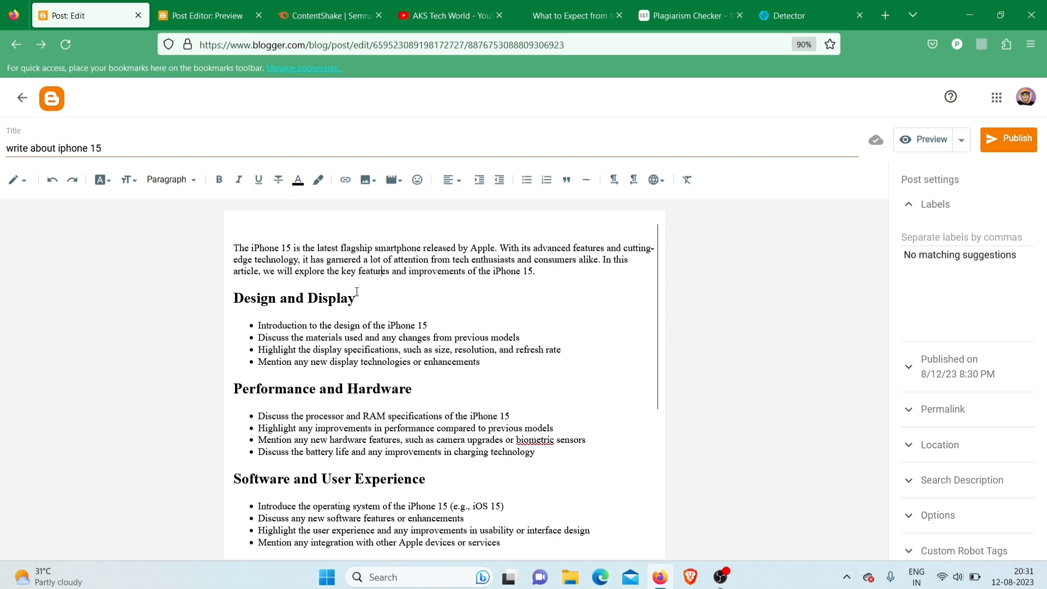
{"action": "left_click", "coordinate": [427, 337]}
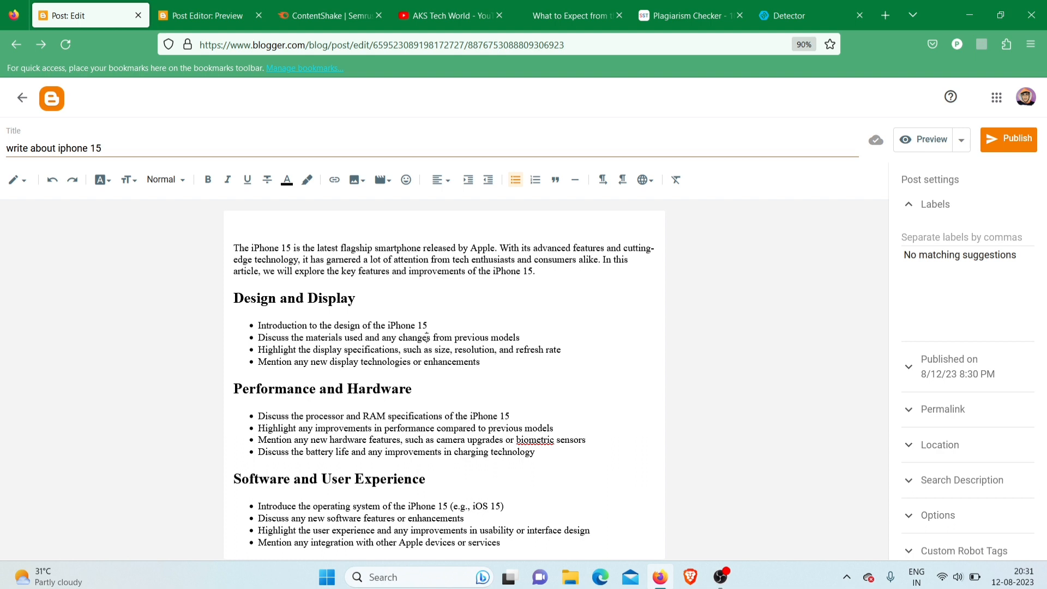
Replace the Blogger post's title with "iPhone 15 : Launch Date"
{"action": "left_click", "coordinate": [117, 147]}
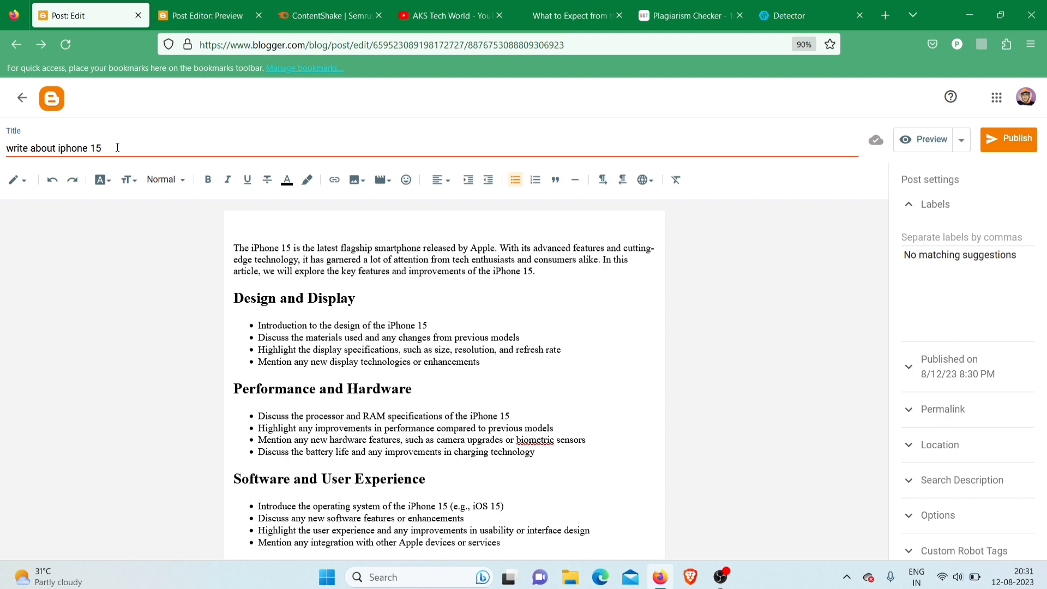
{"action": "left_click_drag", "start_coordinate": [117, 147], "coordinate": [4, 151]}
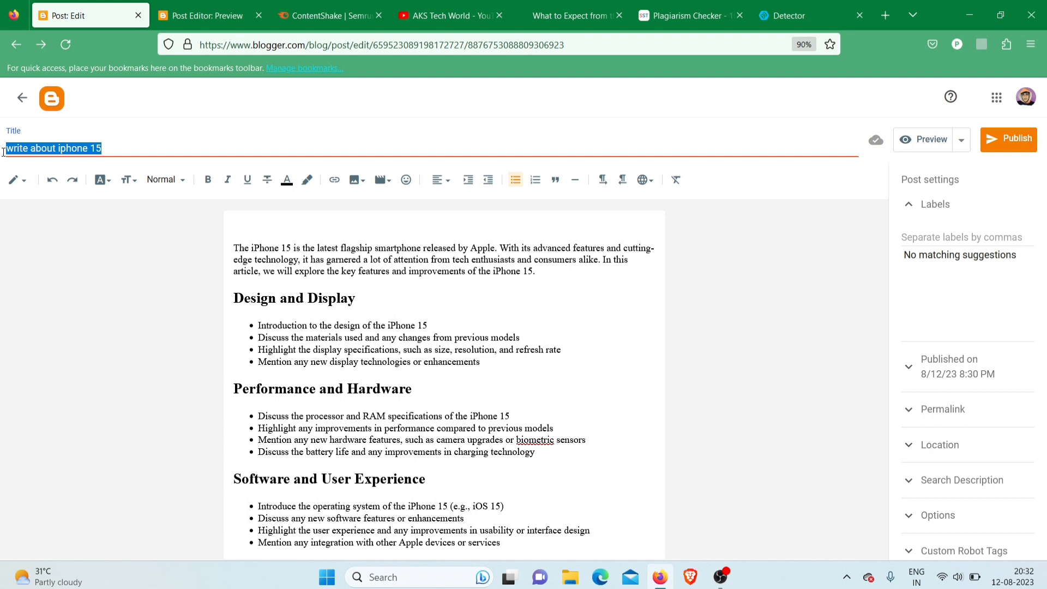
{"action": "key", "text": "BackSpace"}
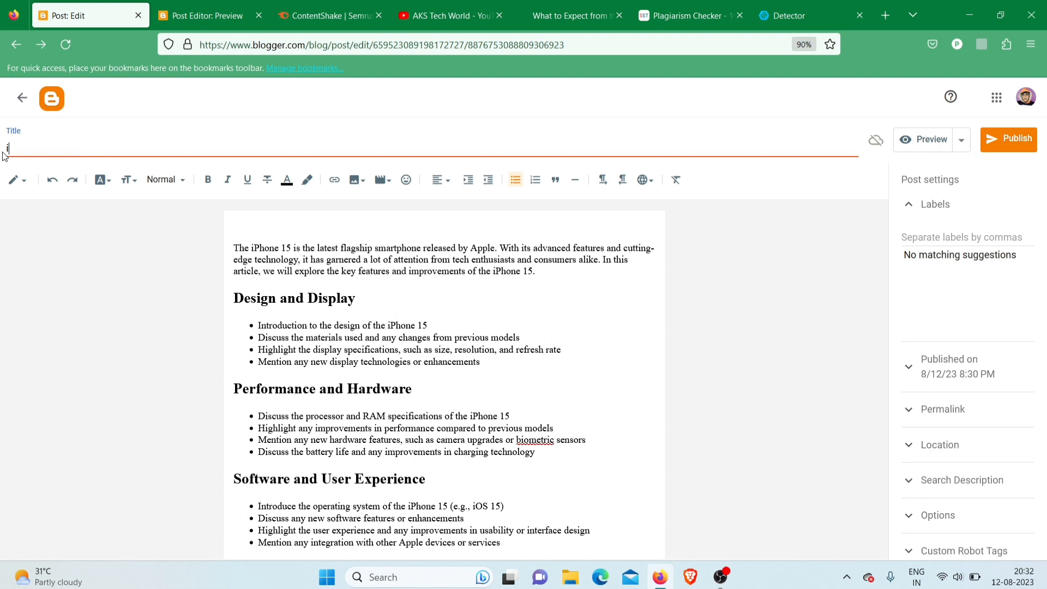
{"action": "type", "text": "iPhone 15 : Launch Date"}
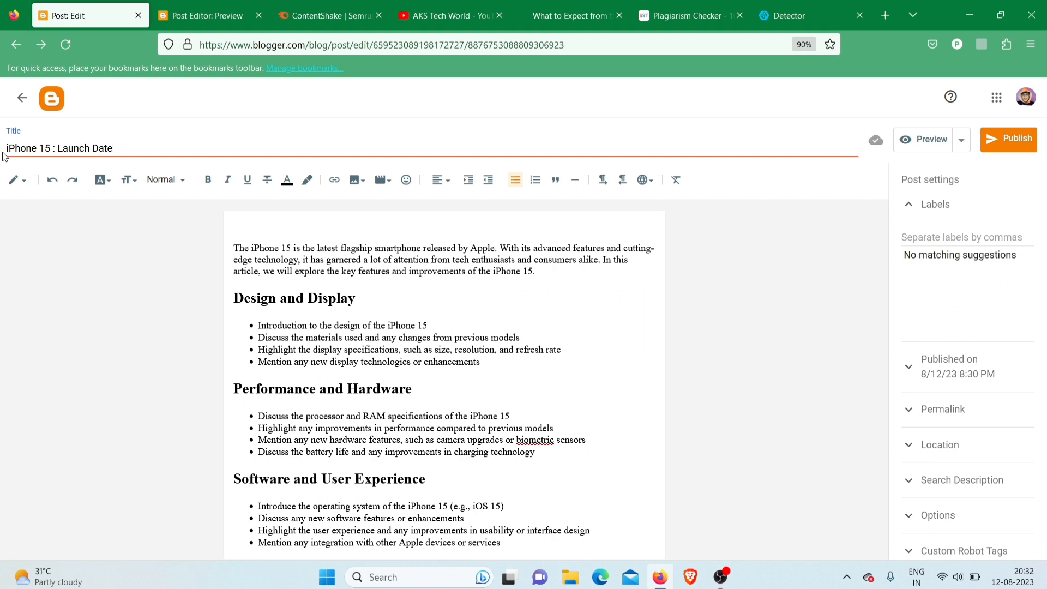
Extend the post title to read "iPhone 15 : Launch Date , Features and specifications"
{"action": "type", "text": ","}
{"action": "type", "text": ","}
{"action": "type", "text": "Features"}
{"action": "type", "text": " and s"}
{"action": "type", "text": "pecifications"}
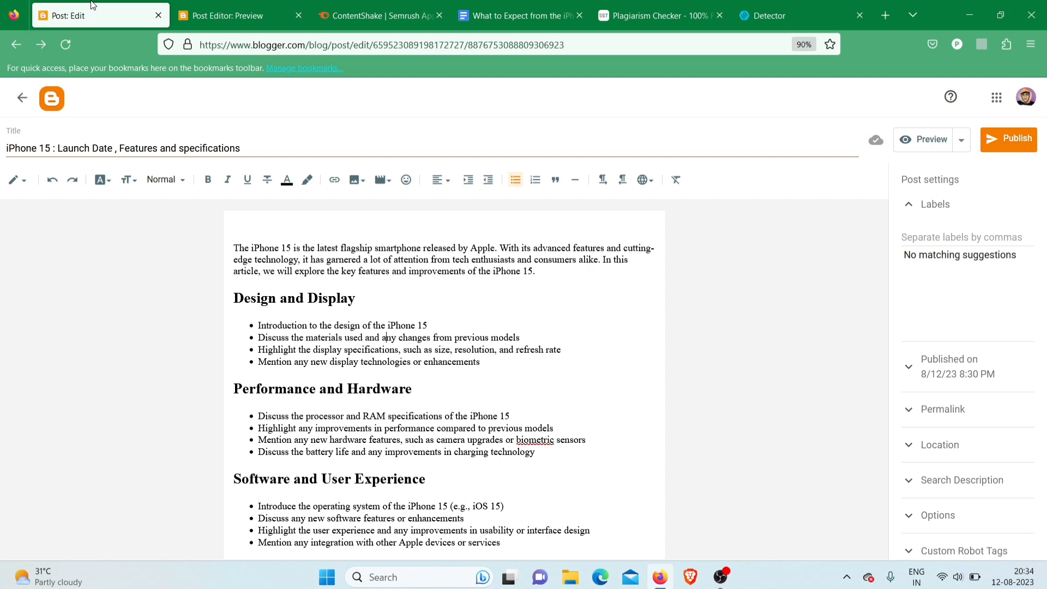
{"action": "left_click", "coordinate": [336, 297]}
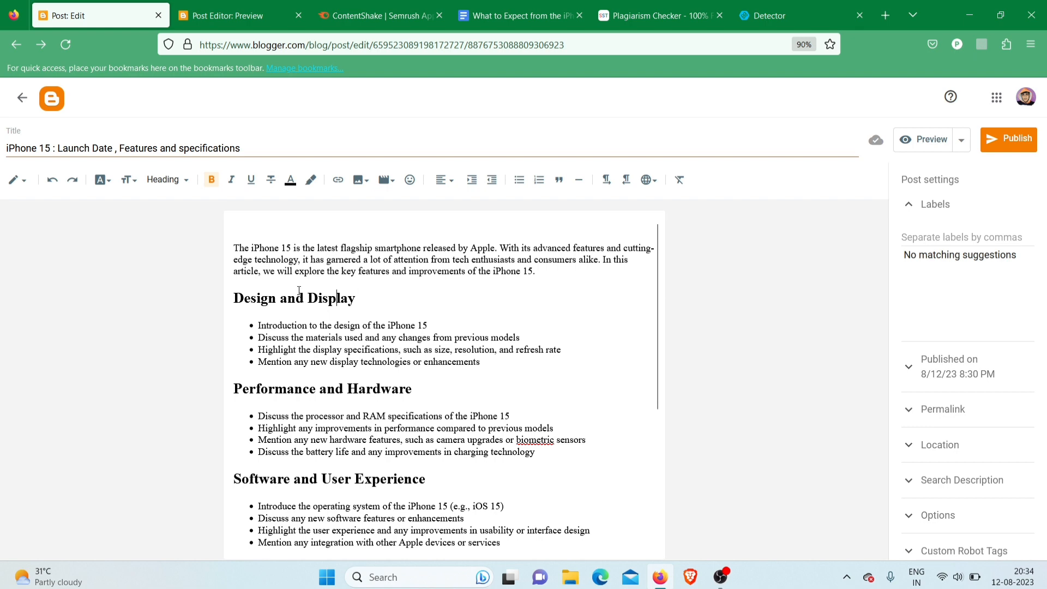
Look at the own-idea entry on ContentShake's Ideas page and return to the Blogger post editor
{"action": "left_click", "coordinate": [376, 6]}
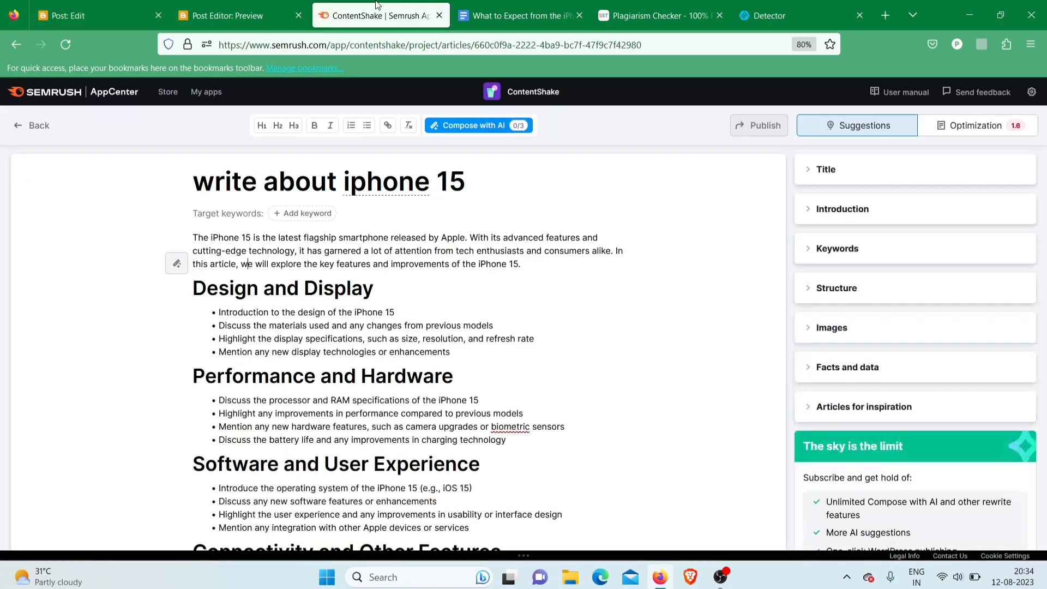
{"action": "left_click", "coordinate": [36, 125]}
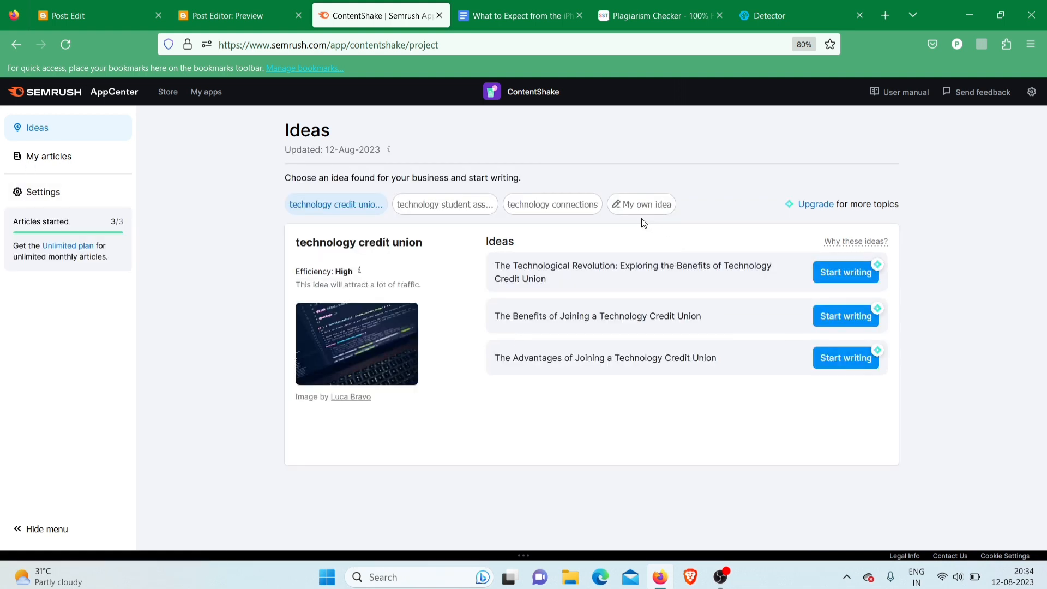
{"action": "left_click", "coordinate": [633, 213]}
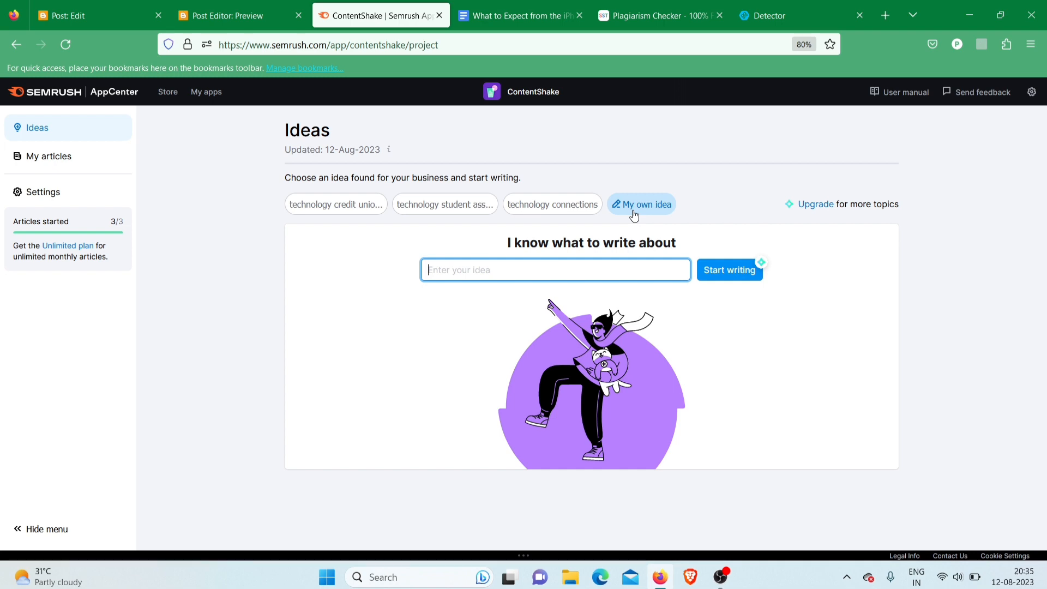
{"action": "left_click", "coordinate": [68, 5]}
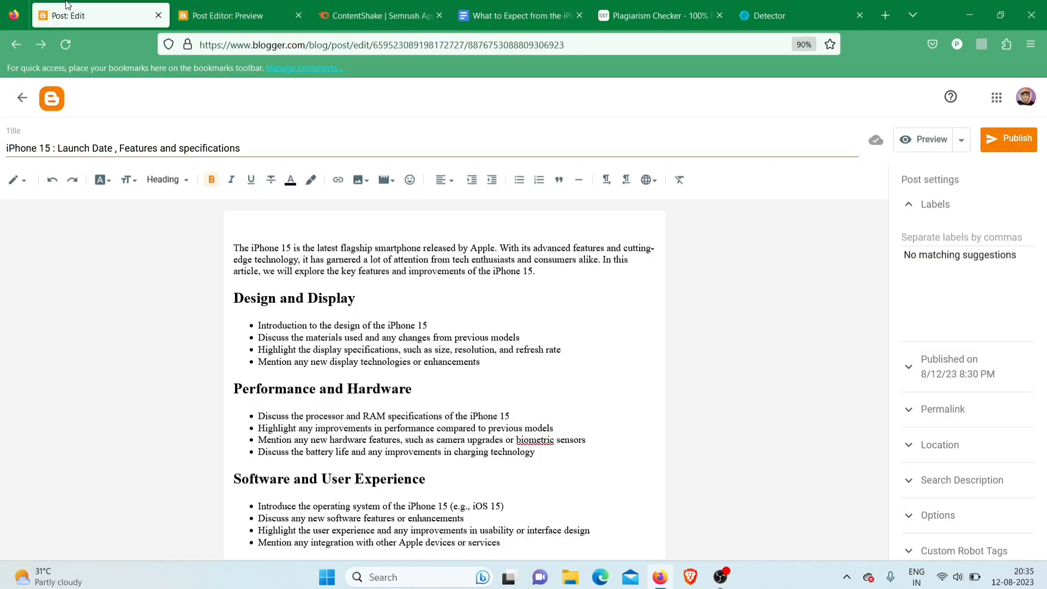
Replace the whole Blogger post body with the full text of the Google Docs article "What to Expect from the iPhone 15: Rumors and Speculations"
{"action": "left_click", "coordinate": [495, 5]}
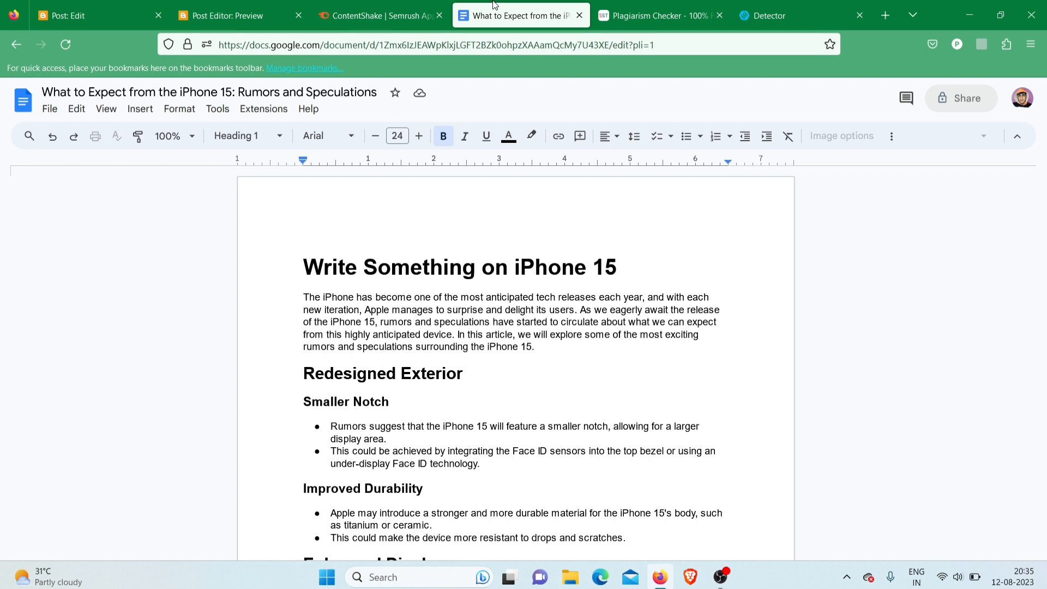
{"action": "key", "text": "ctrl+a"}
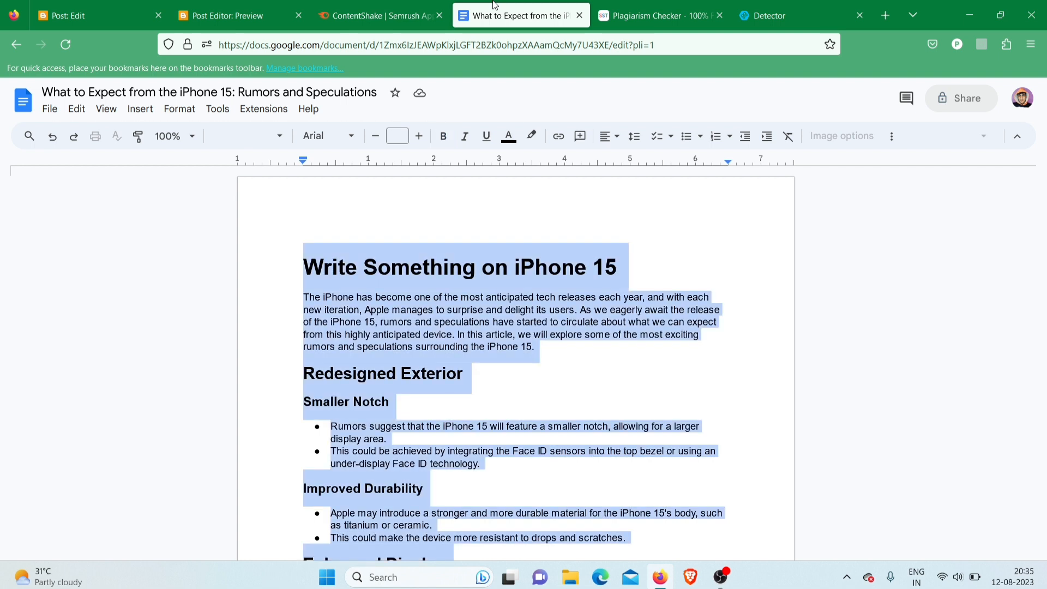
{"action": "left_click", "coordinate": [87, 15]}
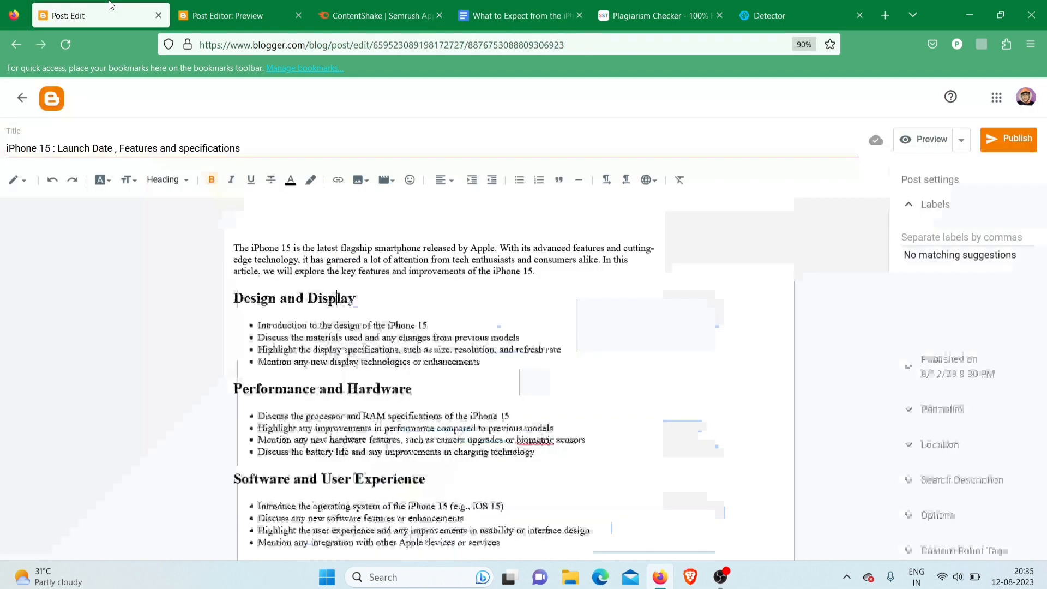
{"action": "key", "text": "ctrl+a"}
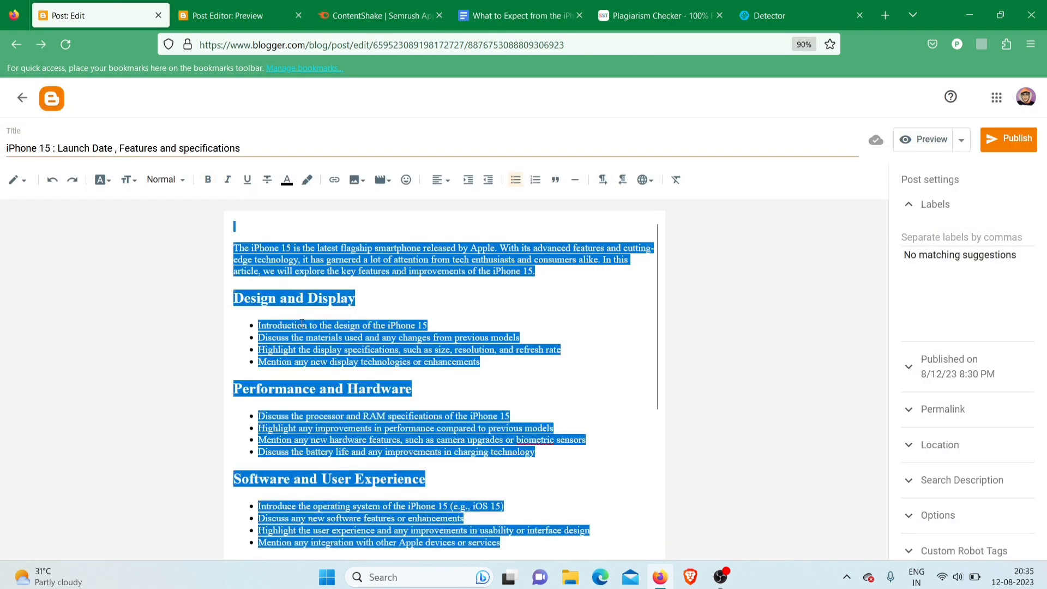
{"action": "key", "text": "ctrl+v"}
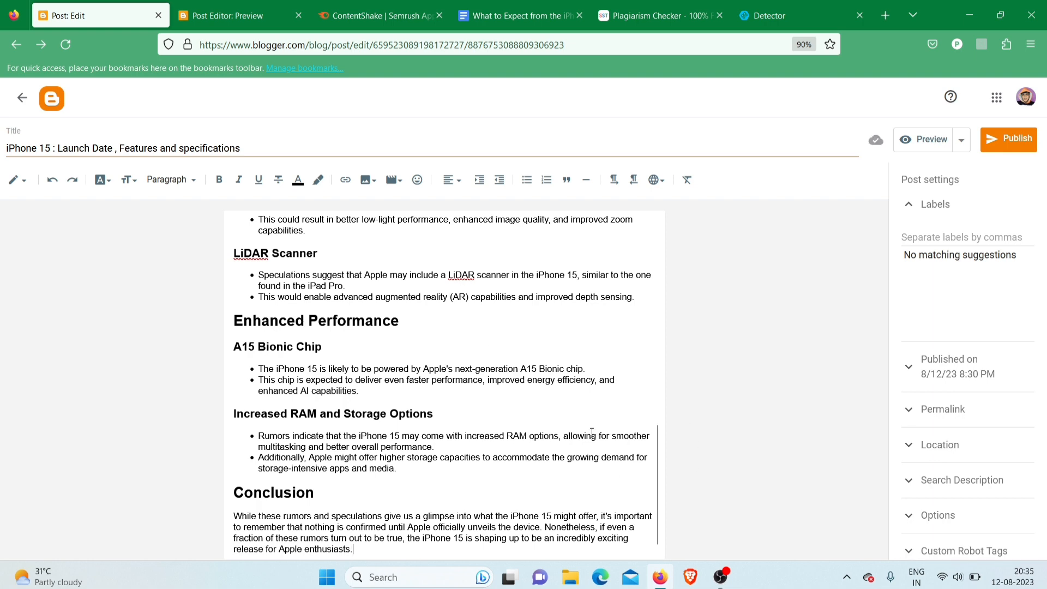
{"action": "left_click_drag", "start_coordinate": [657, 455], "coordinate": [625, 156]}
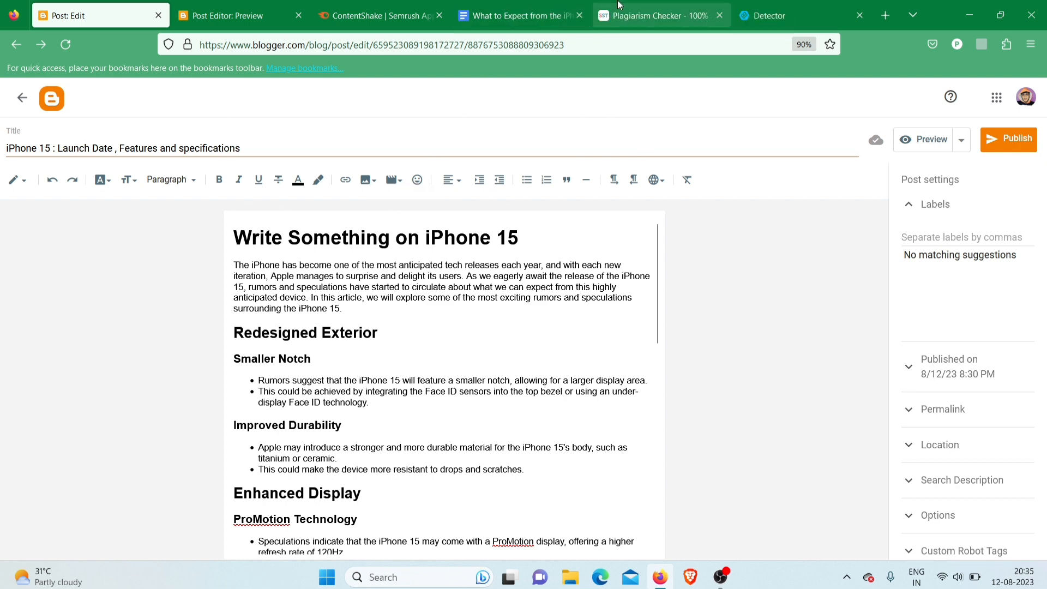
Switch to the SmallSEOTools Plagiarism Checker and paste the copied iPhone 15 article into its text box
{"action": "left_click", "coordinate": [650, 5]}
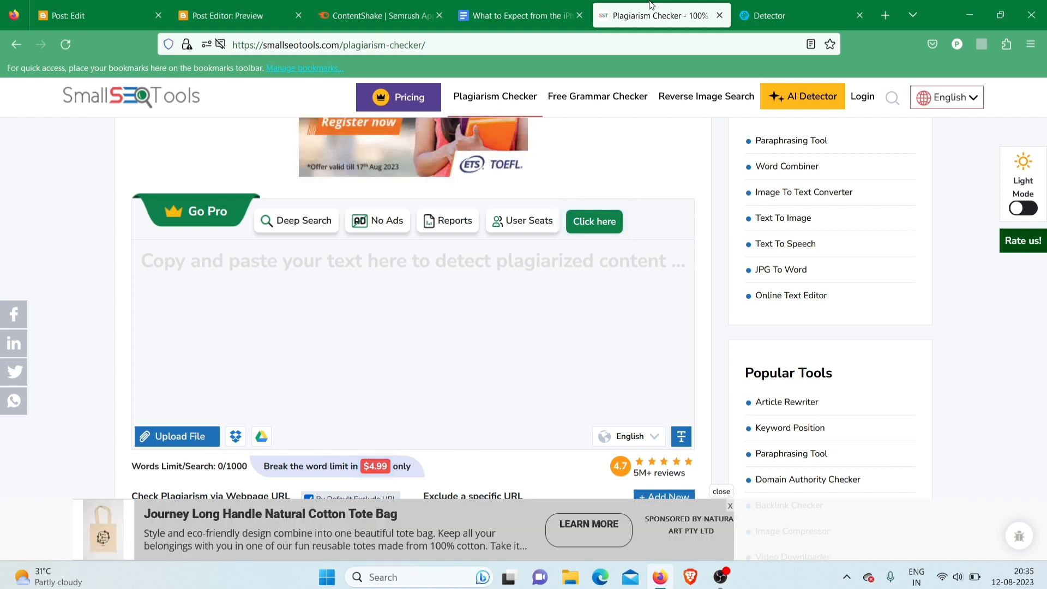
{"action": "scroll", "coordinate": [1043, 109], "scroll_direction": "up", "scroll_amount": 2}
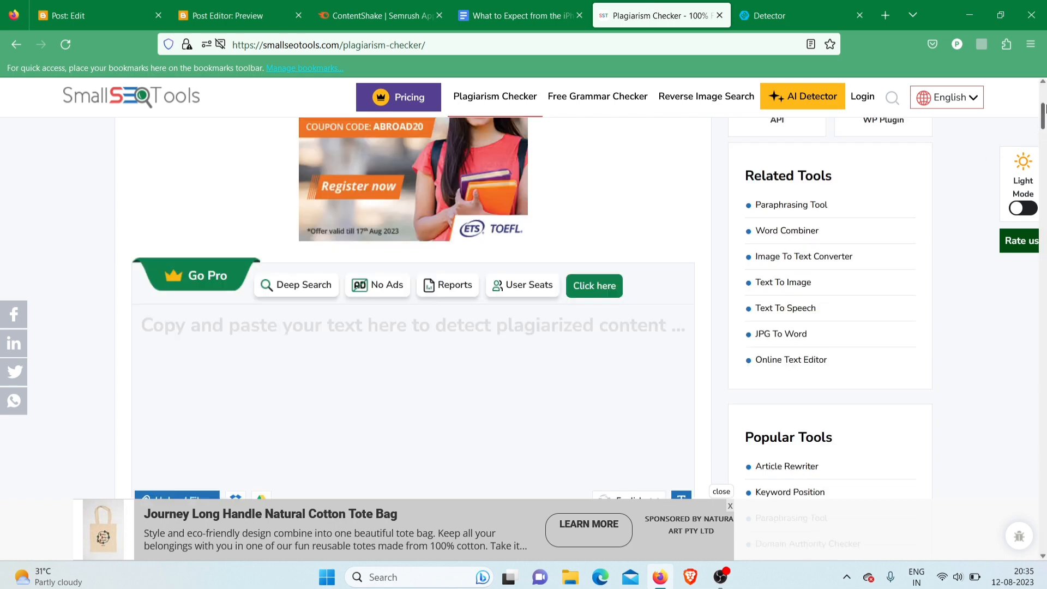
{"action": "scroll", "coordinate": [1044, 109], "scroll_direction": "up", "scroll_amount": 5}
{"action": "scroll", "coordinate": [1044, 114], "scroll_direction": "down", "scroll_amount": 4}
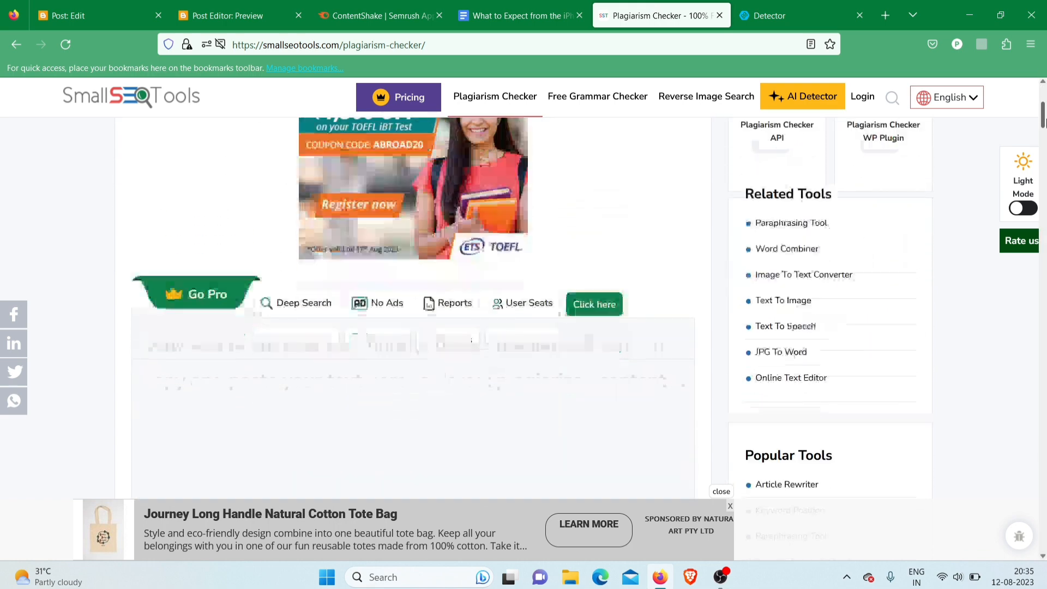
{"action": "scroll", "coordinate": [396, 218], "scroll_direction": "down", "scroll_amount": 4}
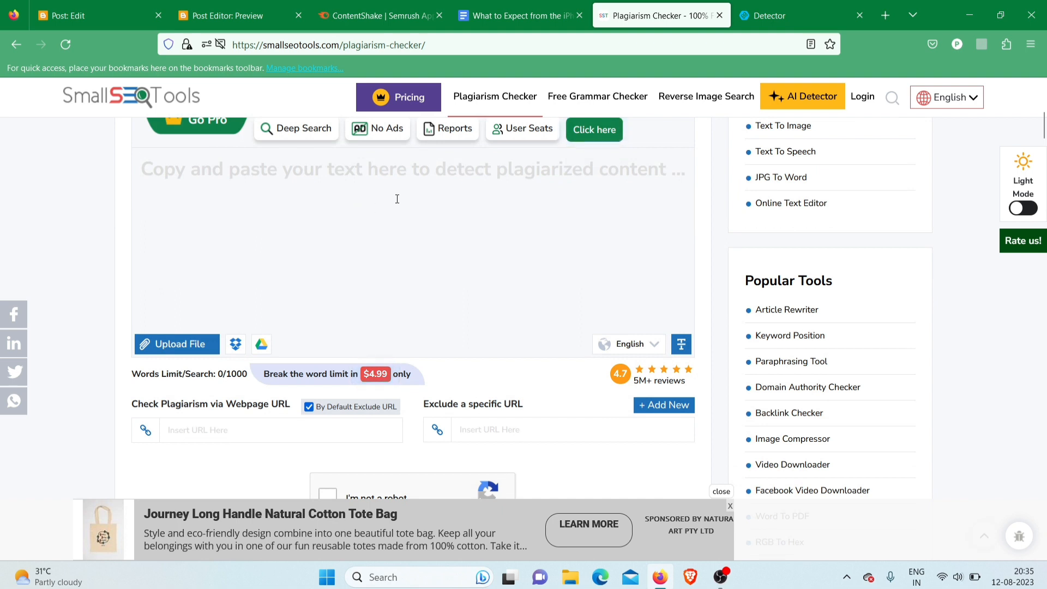
{"action": "key", "text": "ctrl+v"}
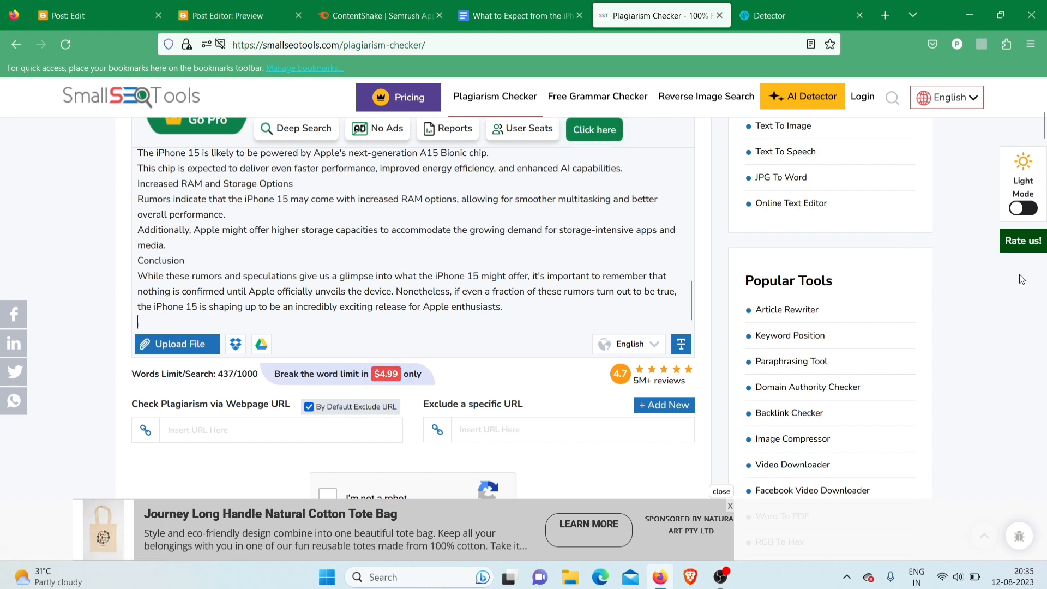
Complete the "I'm not a robot" verification, run the plagiarism check on the pasted article and dismiss the advertisement
{"action": "scroll", "coordinate": [1019, 274], "scroll_direction": "down", "scroll_amount": 3}
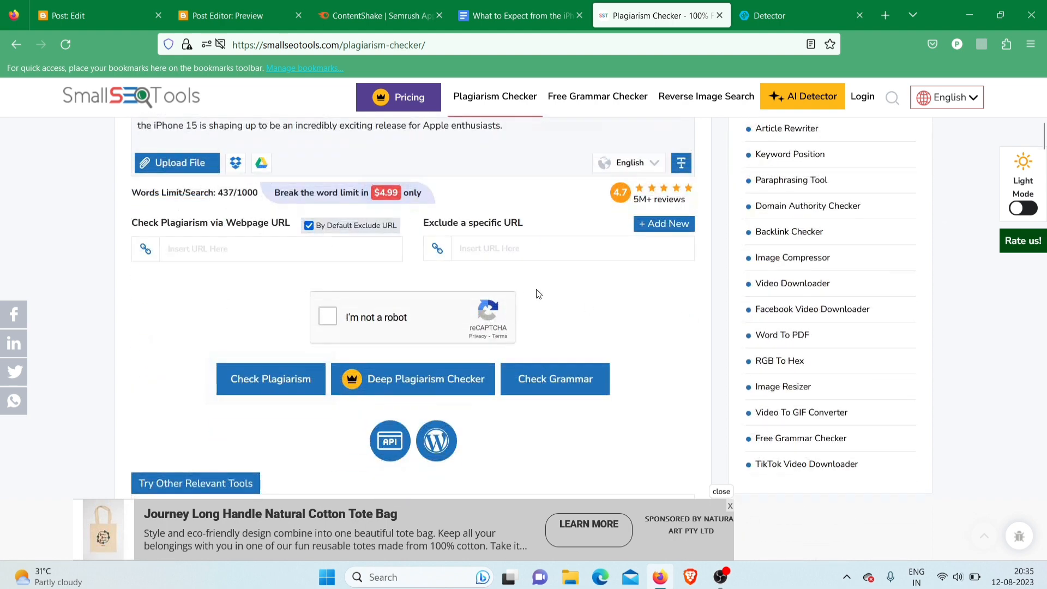
{"action": "left_click", "coordinate": [328, 317]}
{"action": "left_click", "coordinate": [280, 374]}
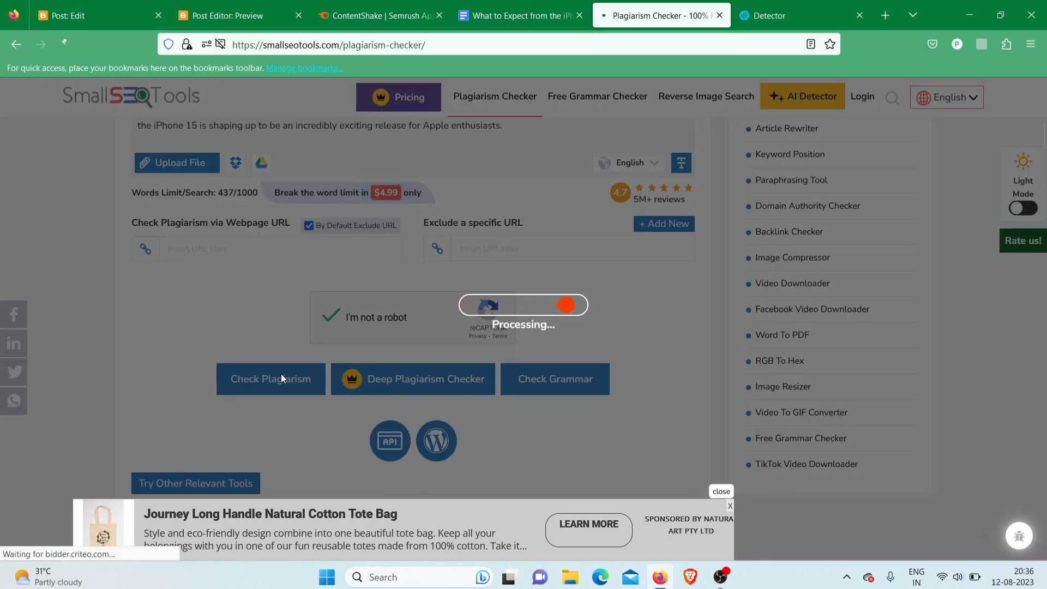
{"action": "left_click", "coordinate": [722, 492]}
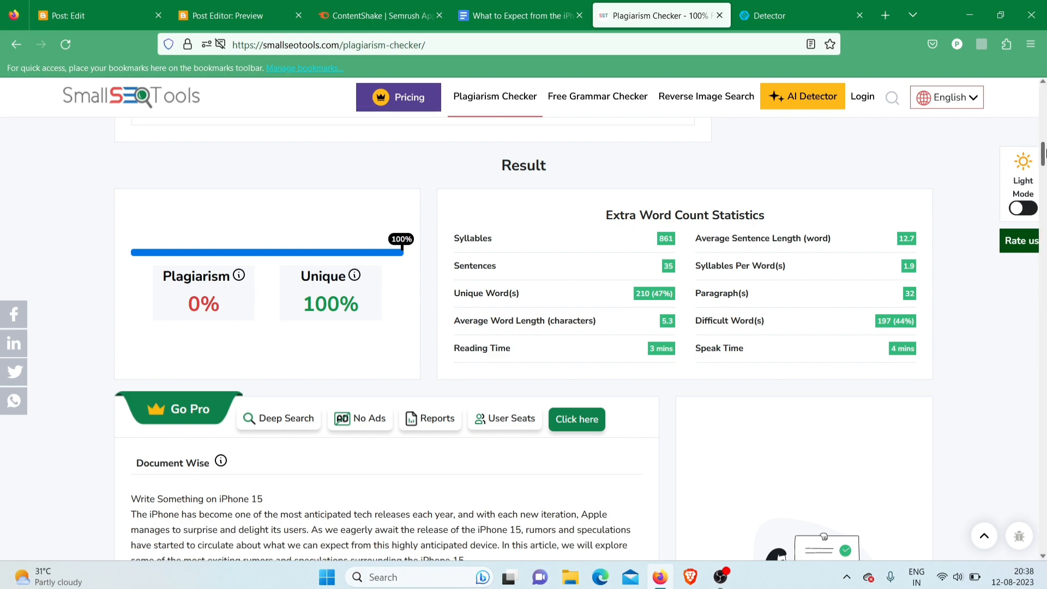
Review the plagiarism results against the submitted text and the Blogger post, and close the plagiarism checker page
{"action": "left_click_drag", "start_coordinate": [1043, 155], "coordinate": [1042, 120]}
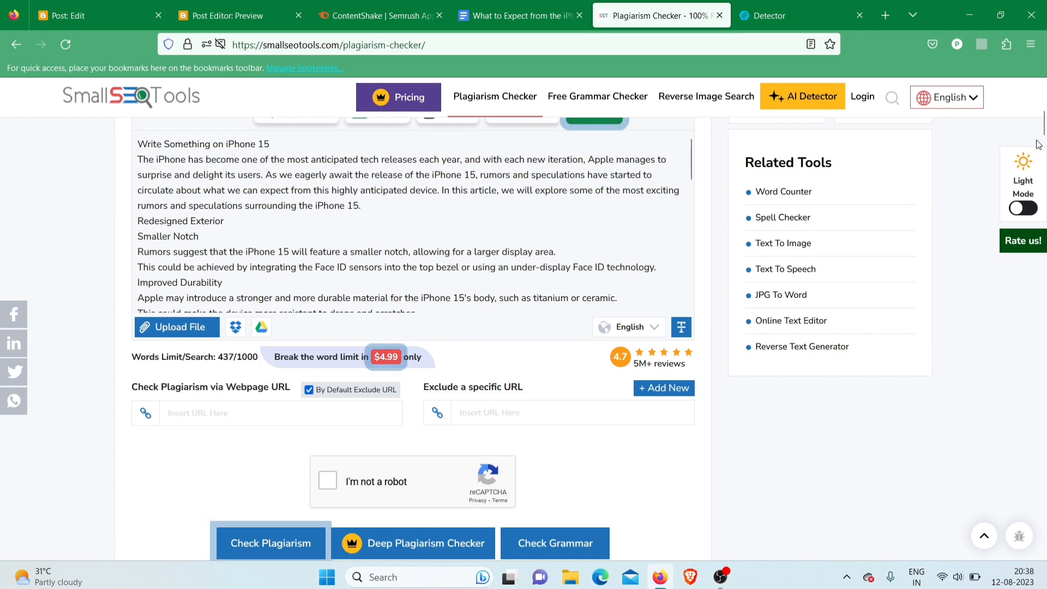
{"action": "left_click_drag", "start_coordinate": [1042, 125], "coordinate": [1043, 165]}
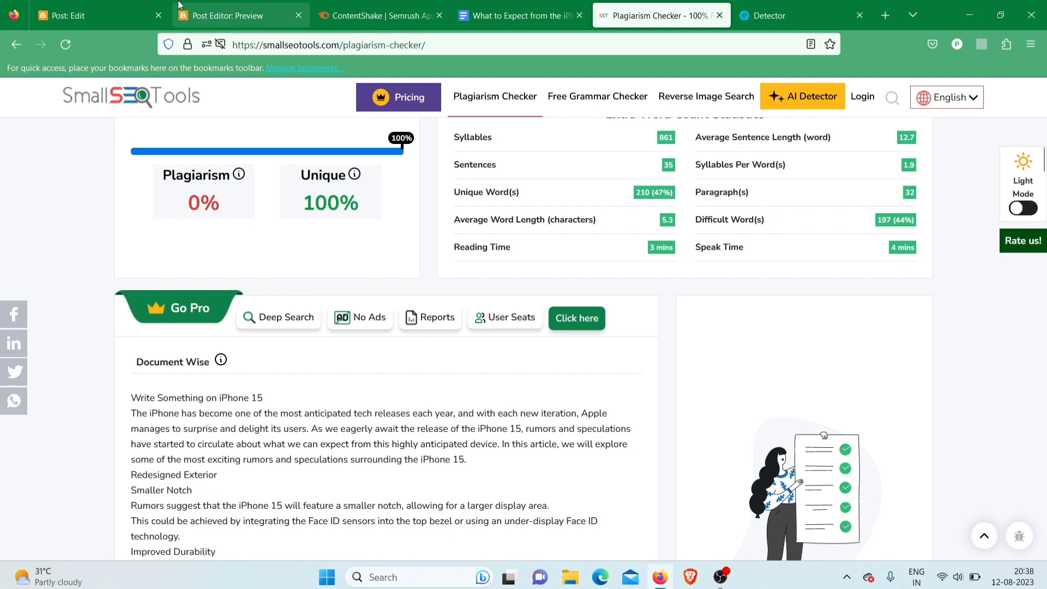
{"action": "left_click", "coordinate": [94, 6]}
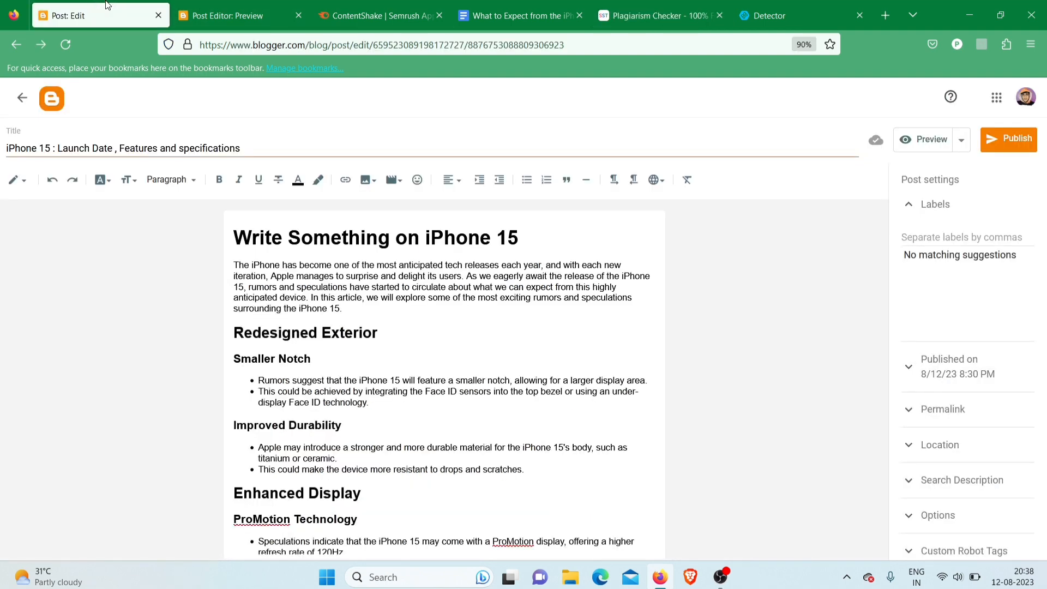
{"action": "left_click", "coordinate": [666, 5]}
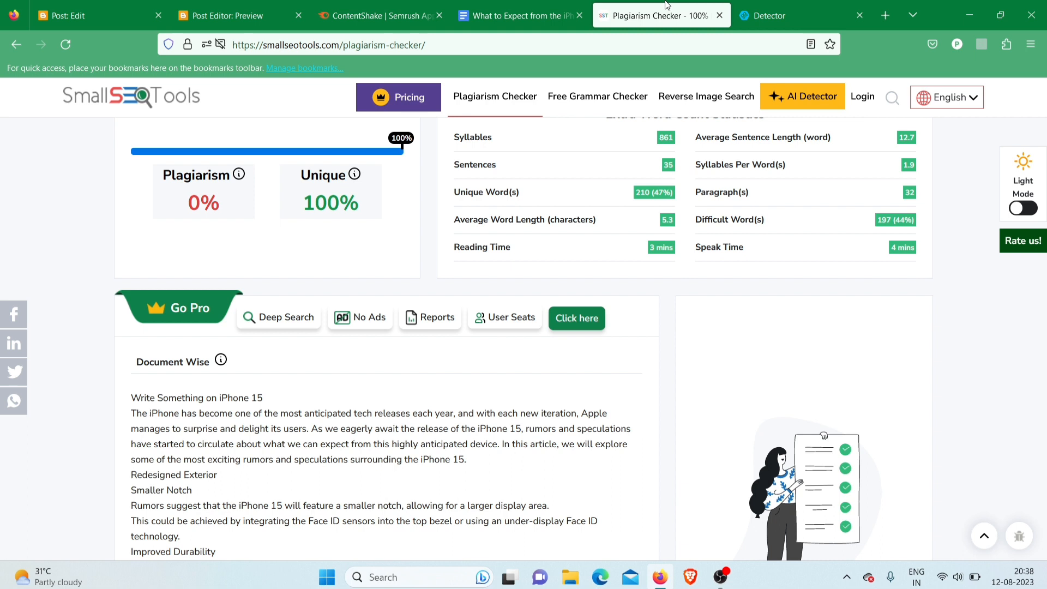
{"action": "left_click", "coordinate": [718, 16]}
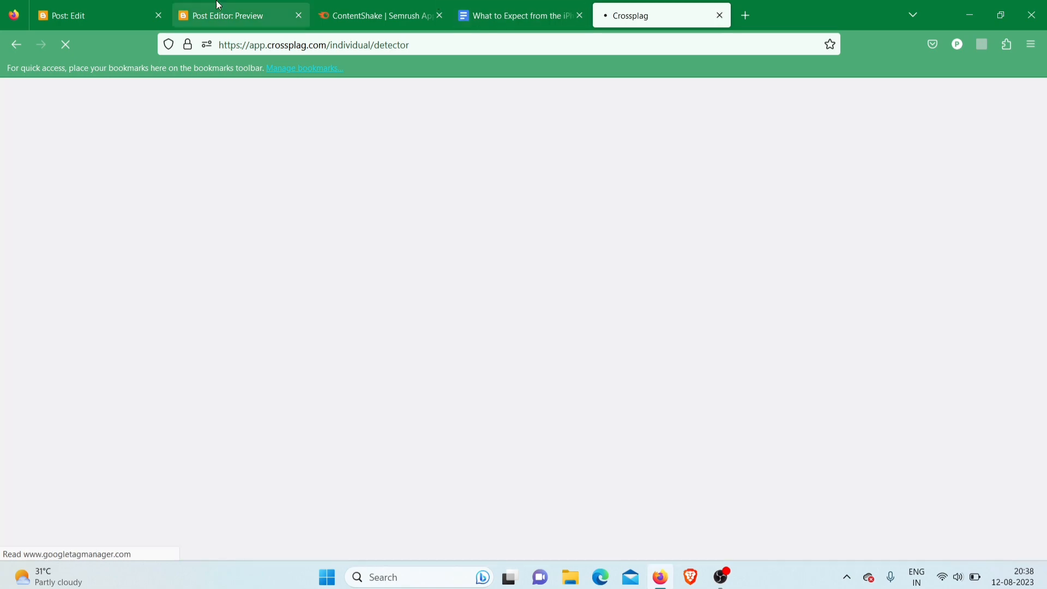
Delete the heading "Write Something on iPhone 15" and its empty line from the start of the Blogger post body
{"action": "left_click", "coordinate": [32, 4]}
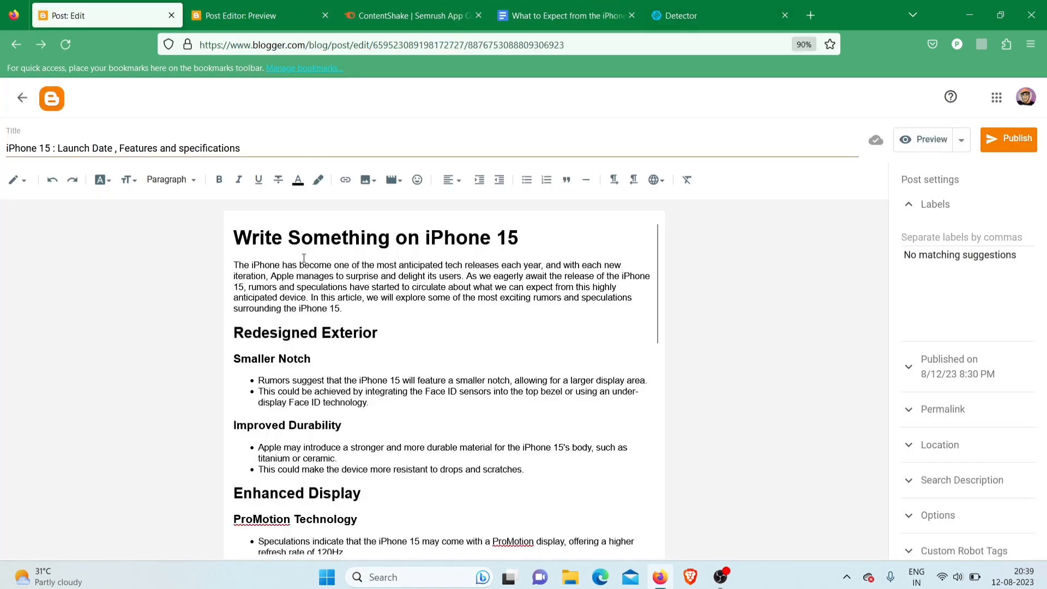
{"action": "key", "text": "ctrl+a"}
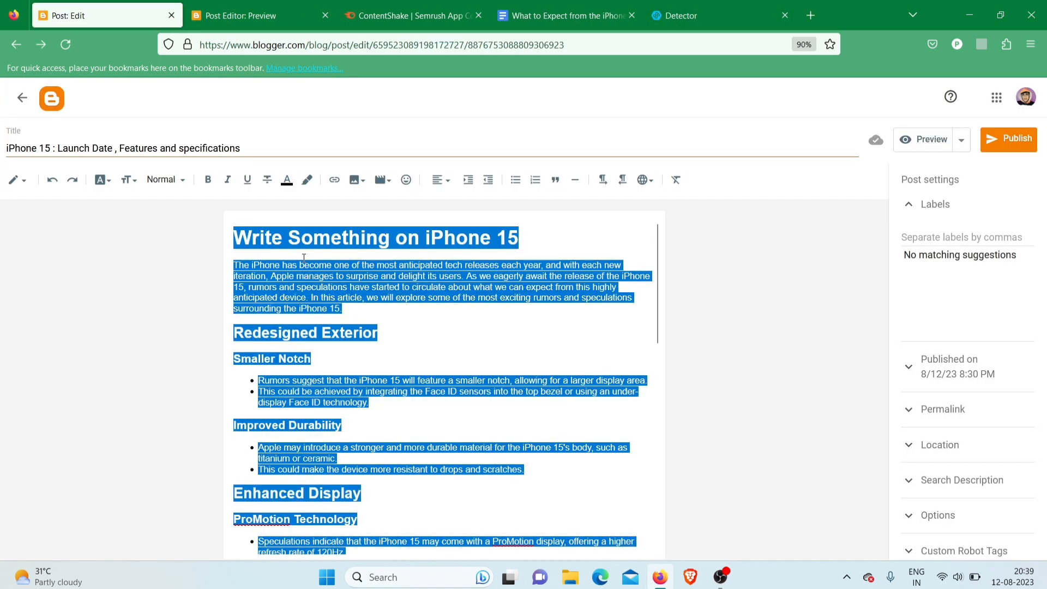
{"action": "left_click", "coordinate": [342, 257]}
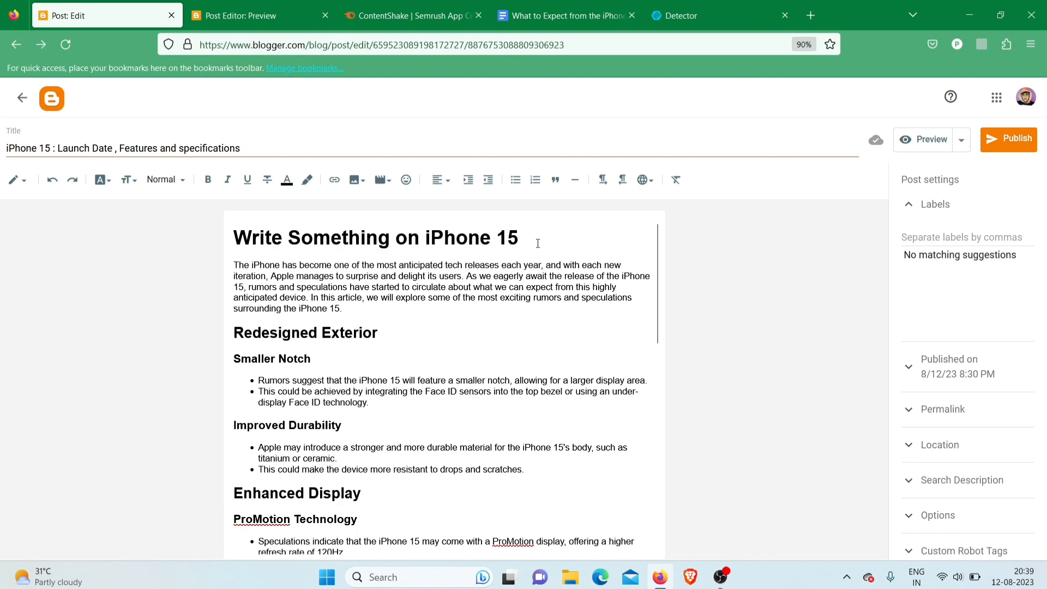
{"action": "left_click_drag", "start_coordinate": [537, 243], "coordinate": [234, 244]}
{"action": "key", "text": "BackSpace"}
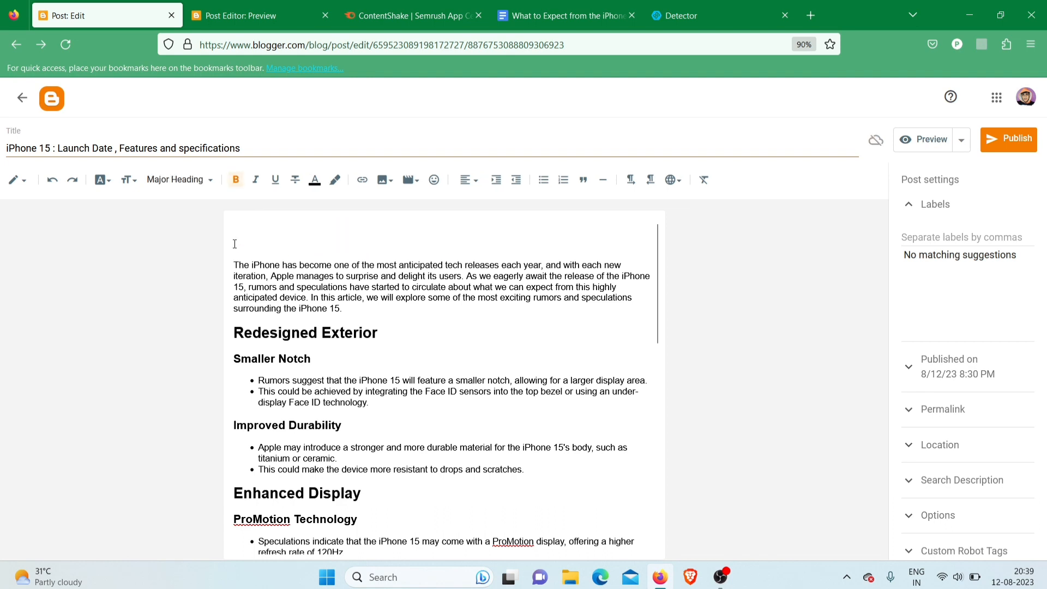
{"action": "key", "text": "BackSpace"}
{"action": "key", "text": "Delete"}
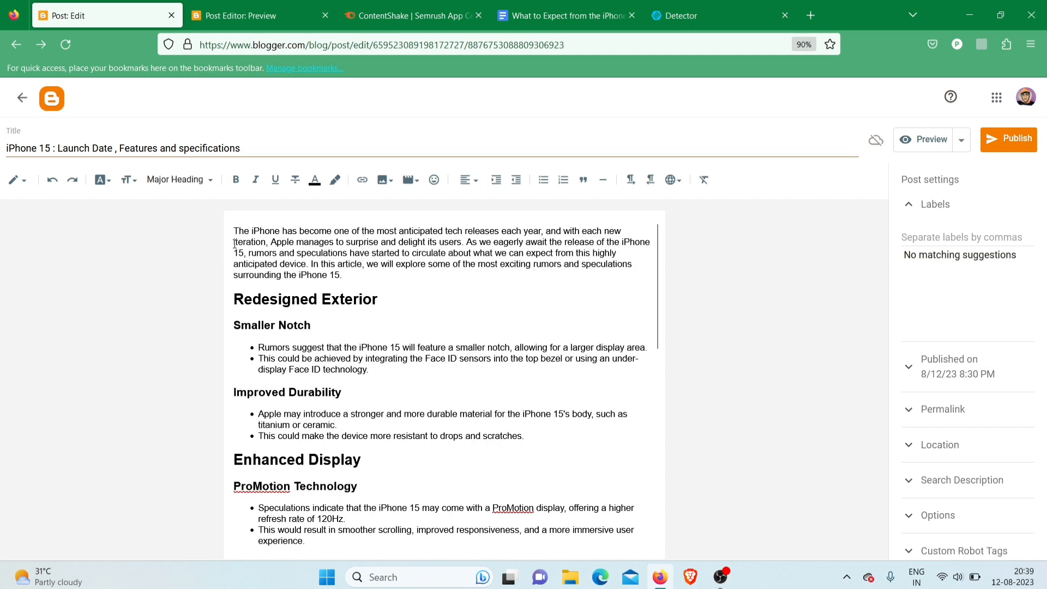
Copy the entire Blogger post body into Crossplag's AI Content Detector and run the check
{"action": "key", "text": "ctrl+a"}
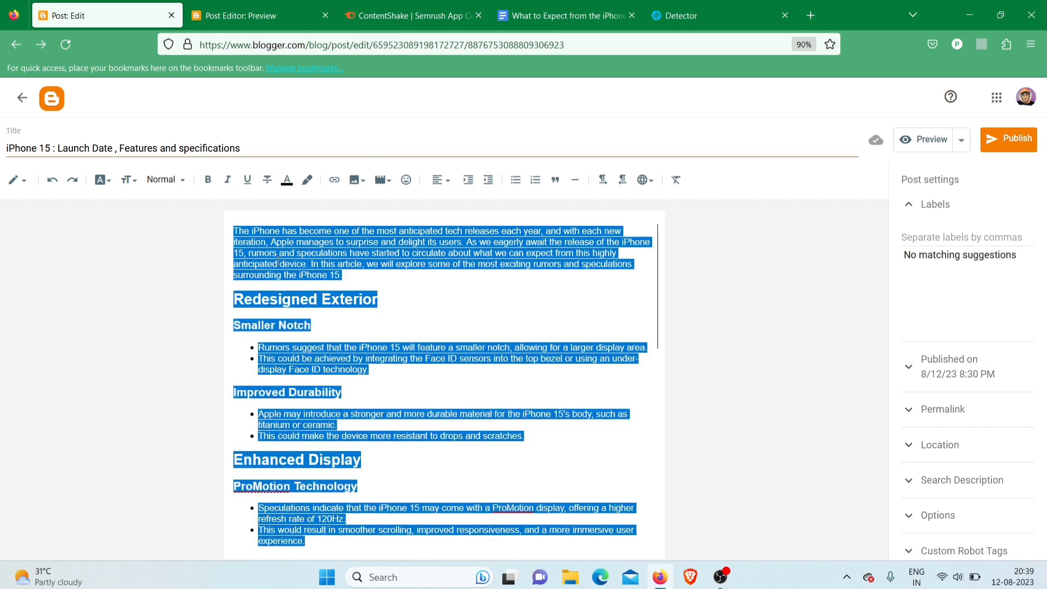
{"action": "left_click", "coordinate": [357, 318]}
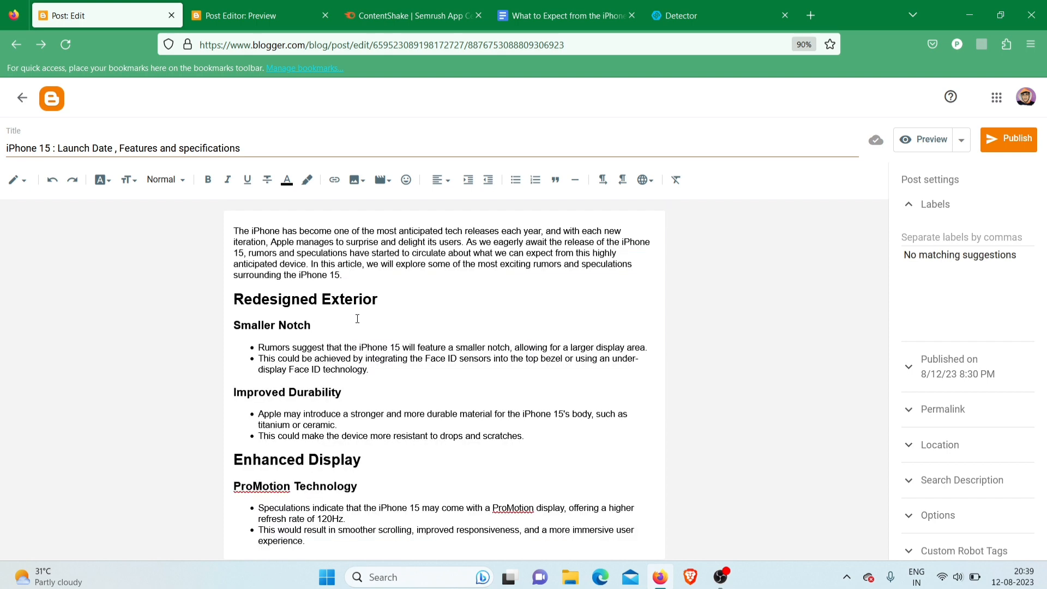
{"action": "left_click", "coordinate": [685, 6]}
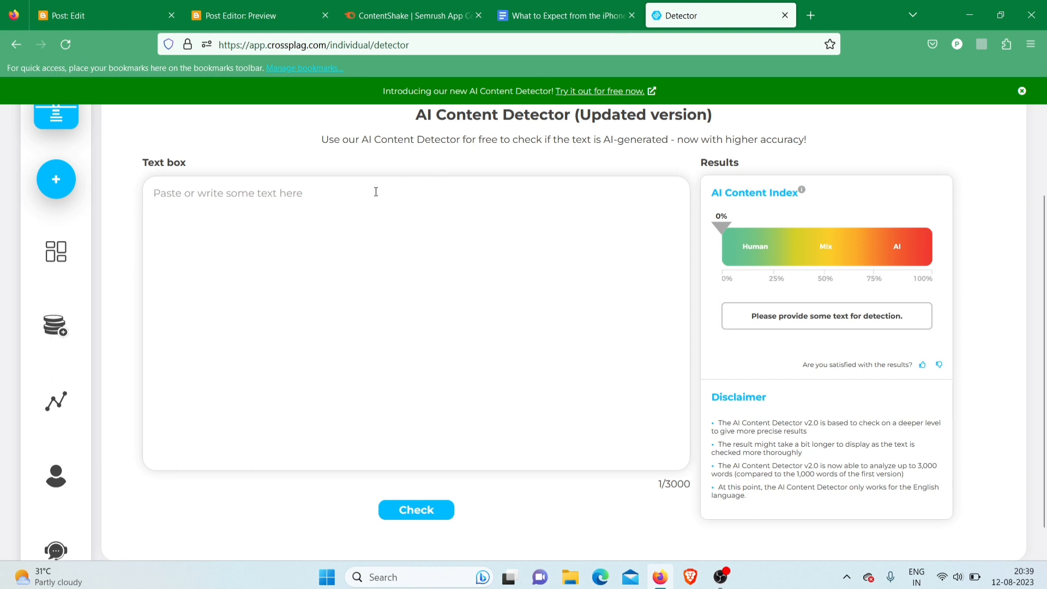
{"action": "key", "text": "ctrl+v"}
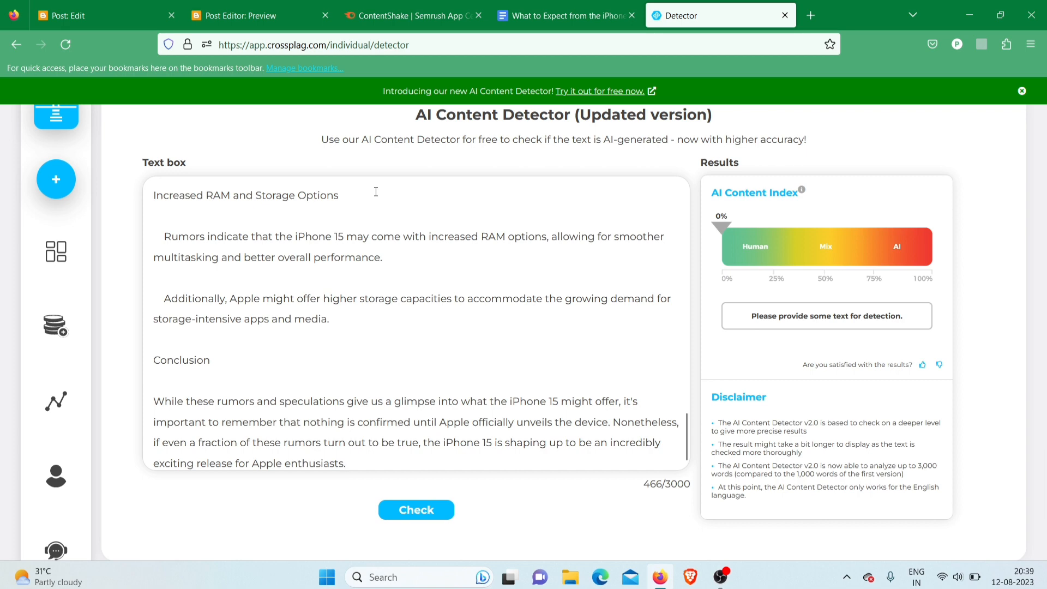
{"action": "left_click", "coordinate": [420, 510]}
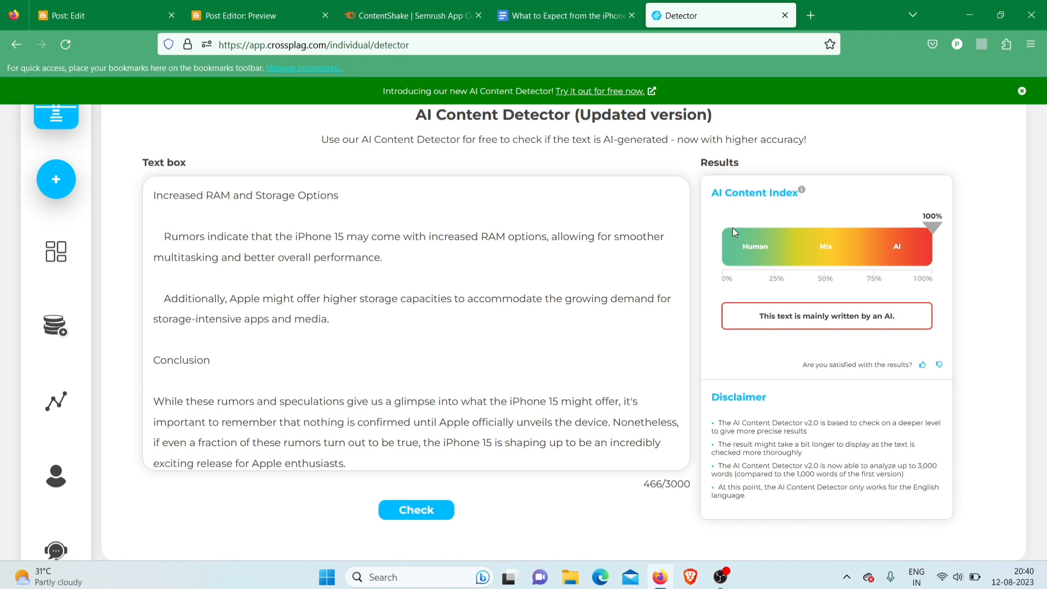
Return to the Blogger draft "iPhone 15 : Launch Date , Features and specifications" and set the post editor's input language to Hindi
{"action": "left_click", "coordinate": [74, 3]}
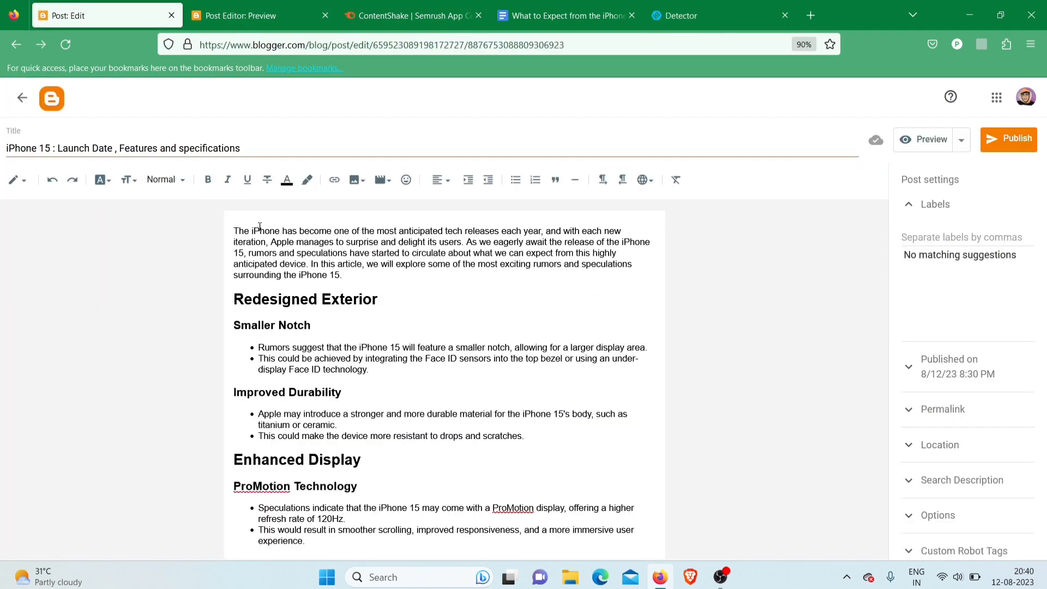
{"action": "left_click", "coordinate": [283, 254]}
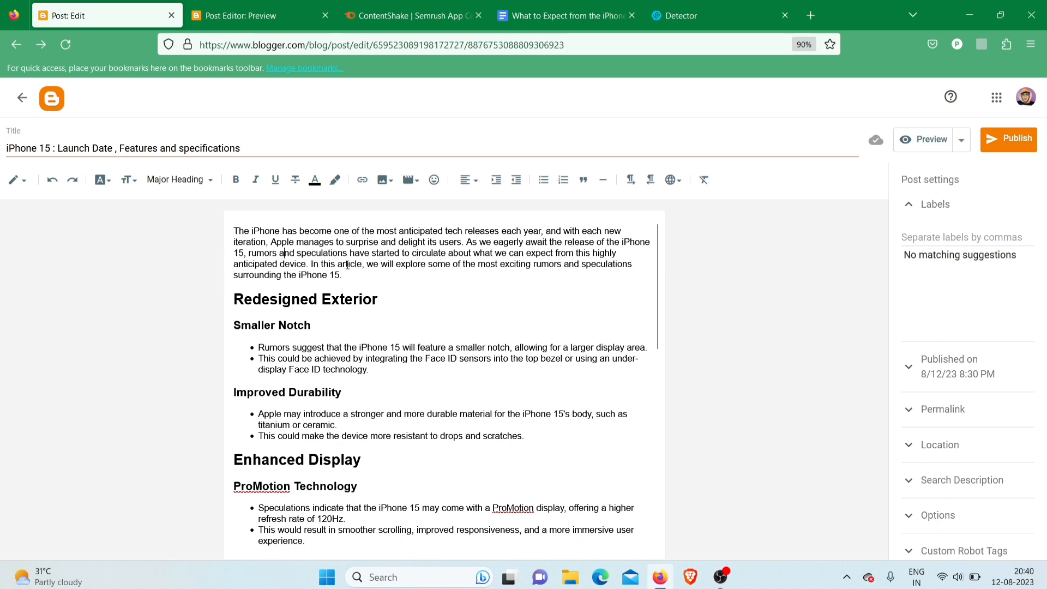
{"action": "left_click", "coordinate": [678, 181]}
{"action": "left_click_drag", "start_coordinate": [819, 194], "coordinate": [851, 315]}
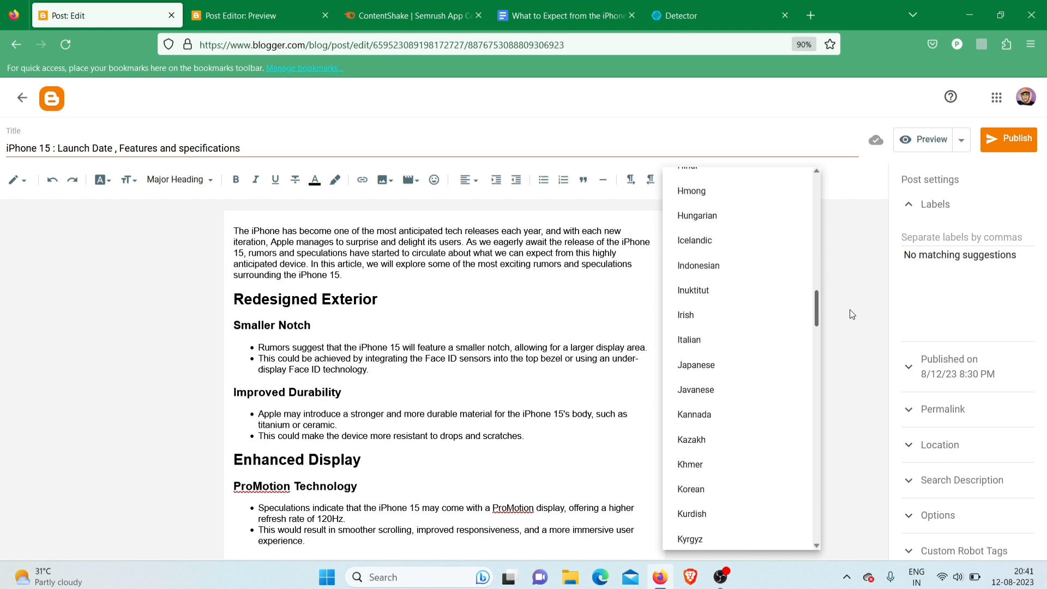
{"action": "left_click_drag", "start_coordinate": [850, 310], "coordinate": [849, 302]}
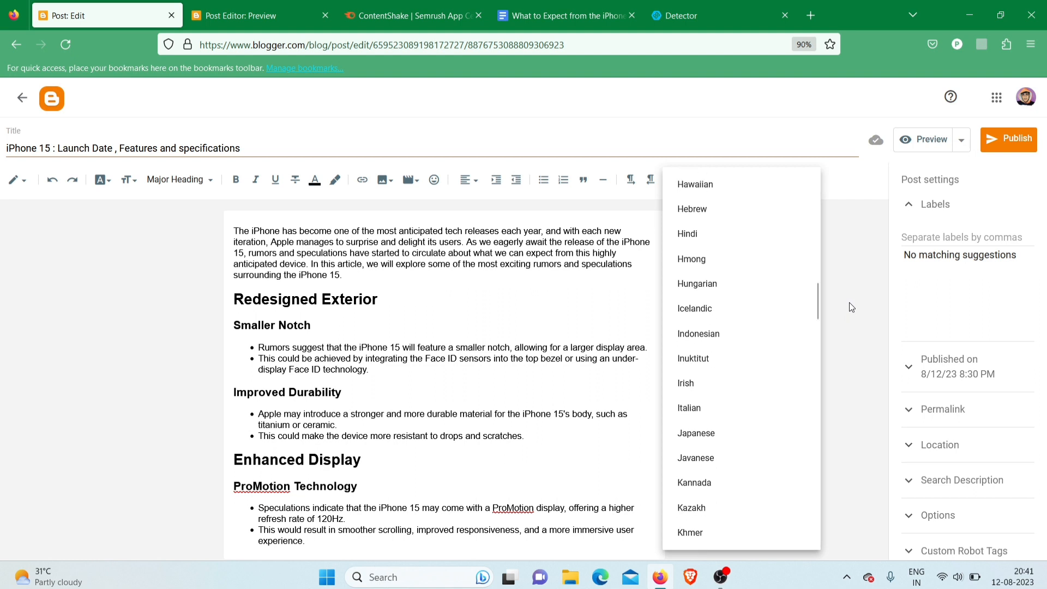
{"action": "left_click", "coordinate": [727, 243]}
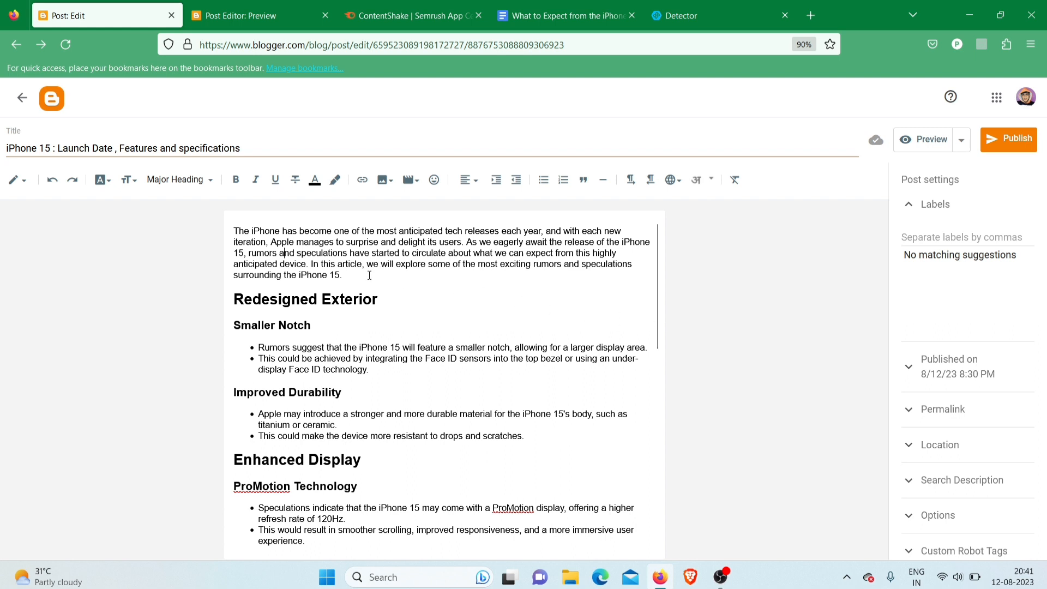
Copy the draft's English introduction paragraph and translate it into Hindi with Google's "english to hindi" translator in a new browser tab
{"action": "left_click_drag", "start_coordinate": [369, 275], "coordinate": [228, 227]}
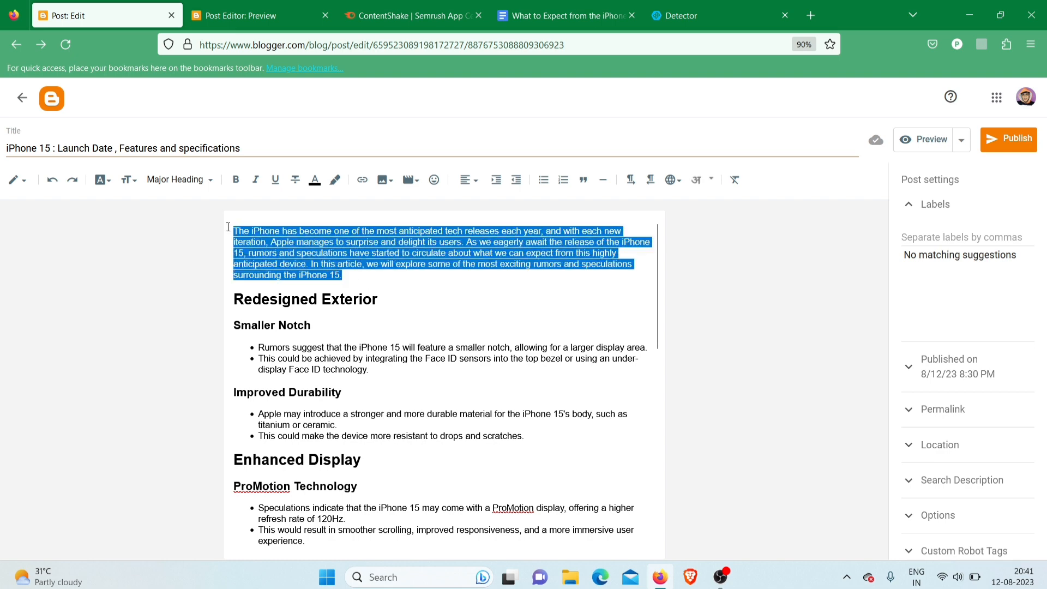
{"action": "left_click", "coordinate": [809, 9]}
{"action": "type", "text": "eng"}
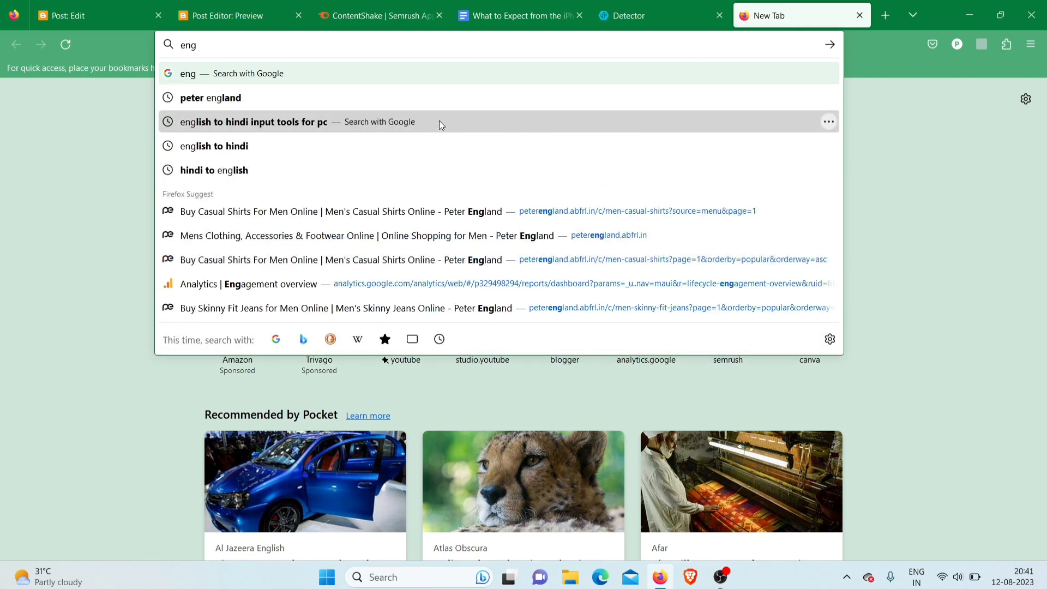
{"action": "left_click", "coordinate": [355, 143]}
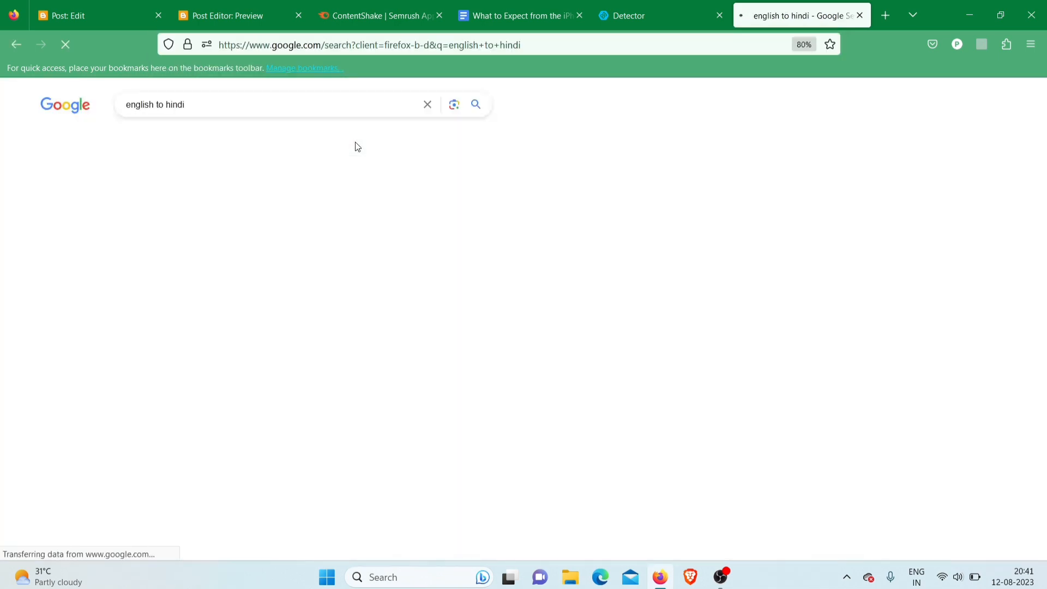
{"action": "left_click", "coordinate": [175, 247]}
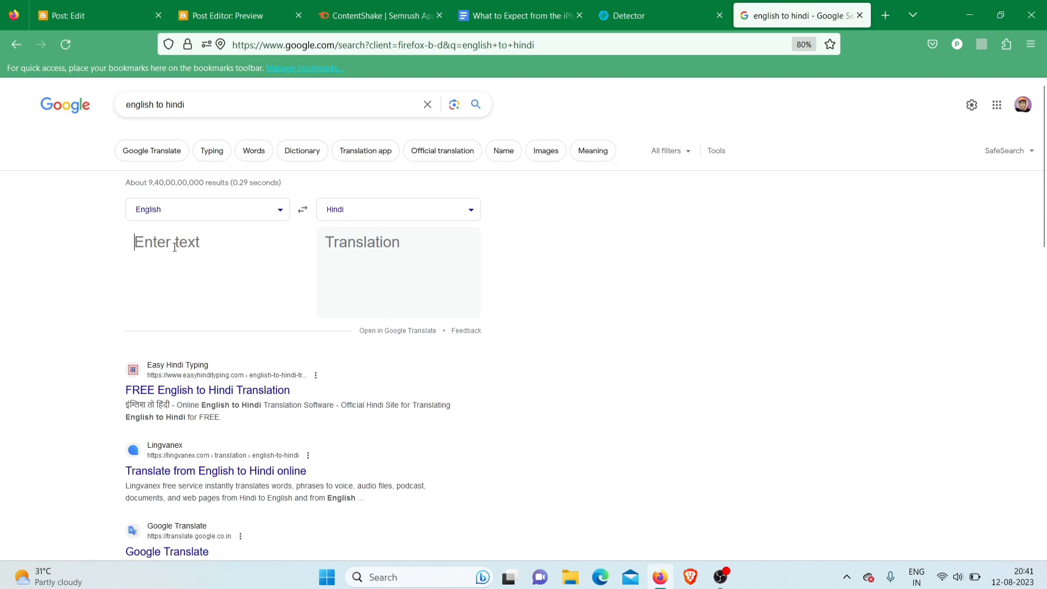
{"action": "key", "text": "ctrl+v"}
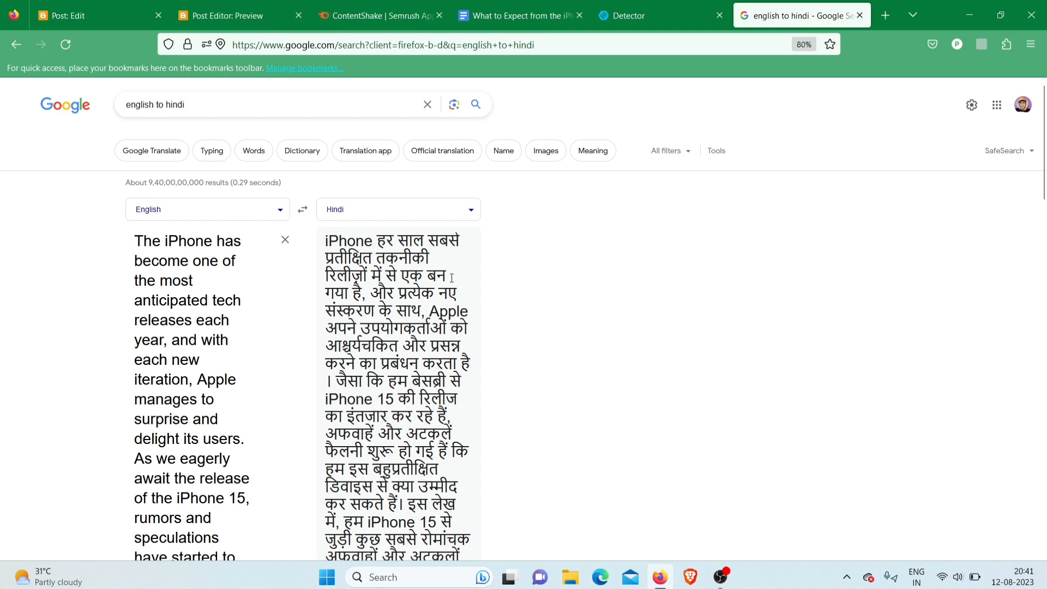
{"action": "scroll", "coordinate": [1044, 155], "scroll_direction": "down", "scroll_amount": 2}
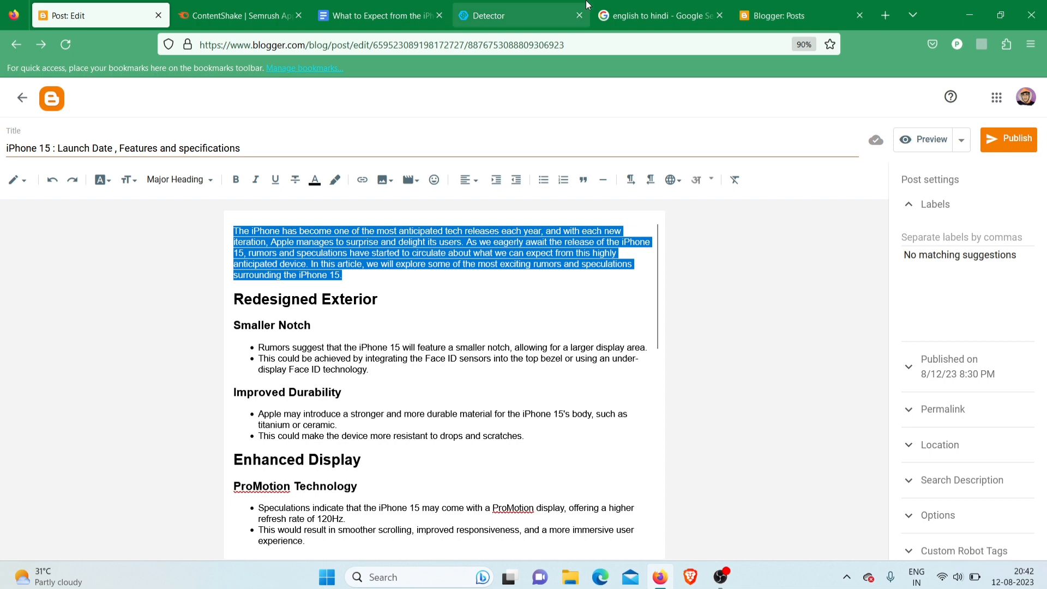
Copy the Hindi introduction from the published "Tech News in Hindi" iPhone 15 post and paste it below the draft's English introduction
{"action": "left_click", "coordinate": [762, 6]}
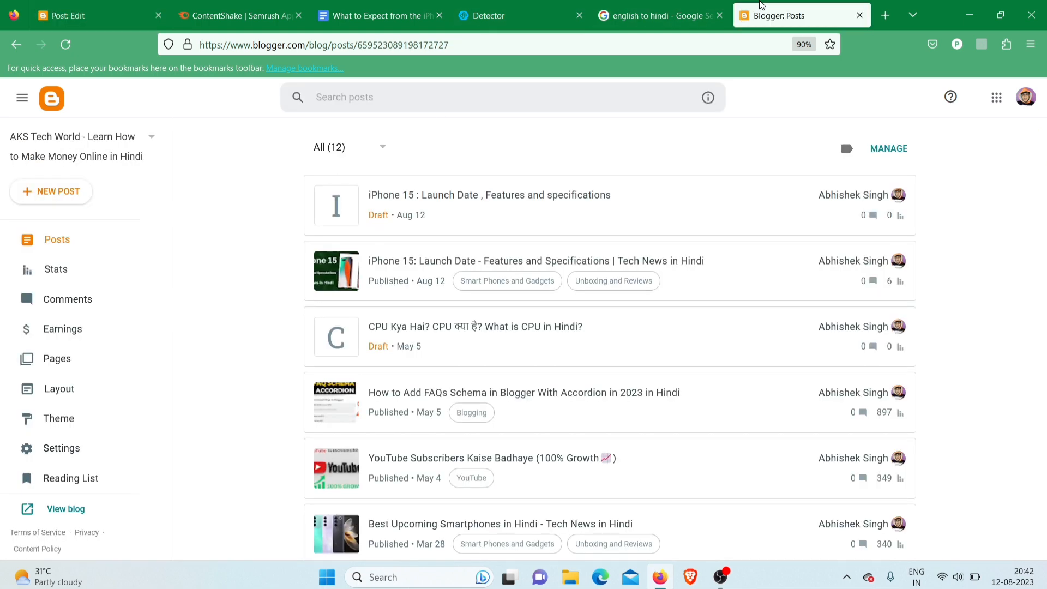
{"action": "left_click", "coordinate": [402, 271]}
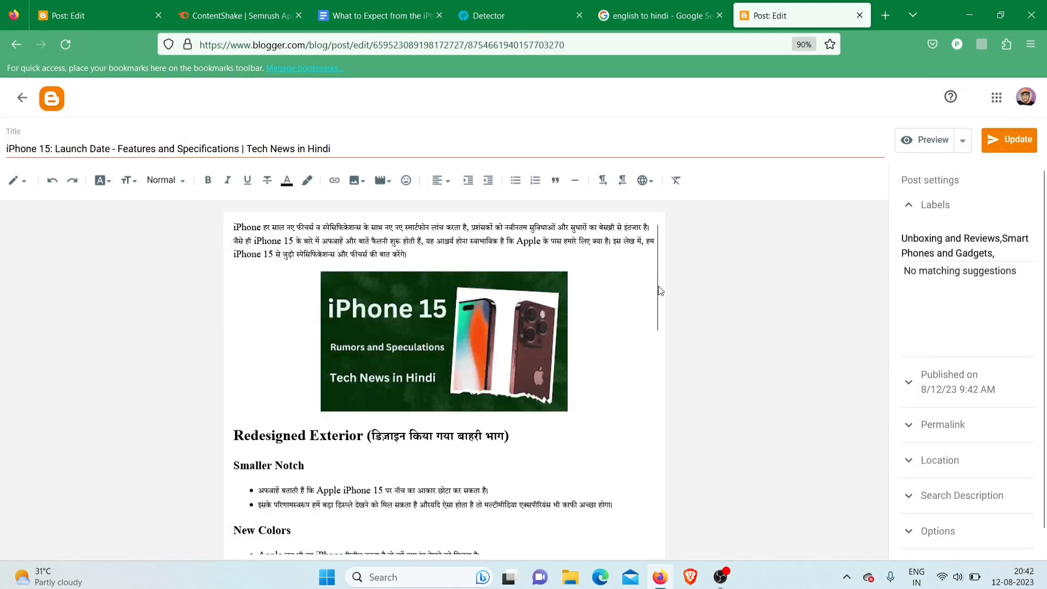
{"action": "left_click_drag", "start_coordinate": [416, 260], "coordinate": [163, 221]}
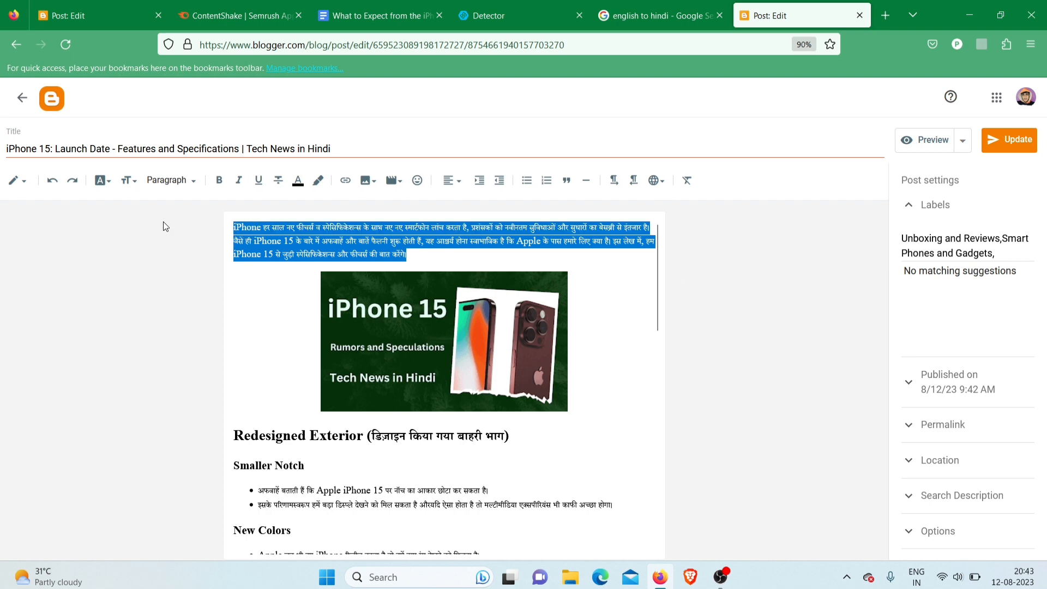
{"action": "left_click", "coordinate": [78, 6]}
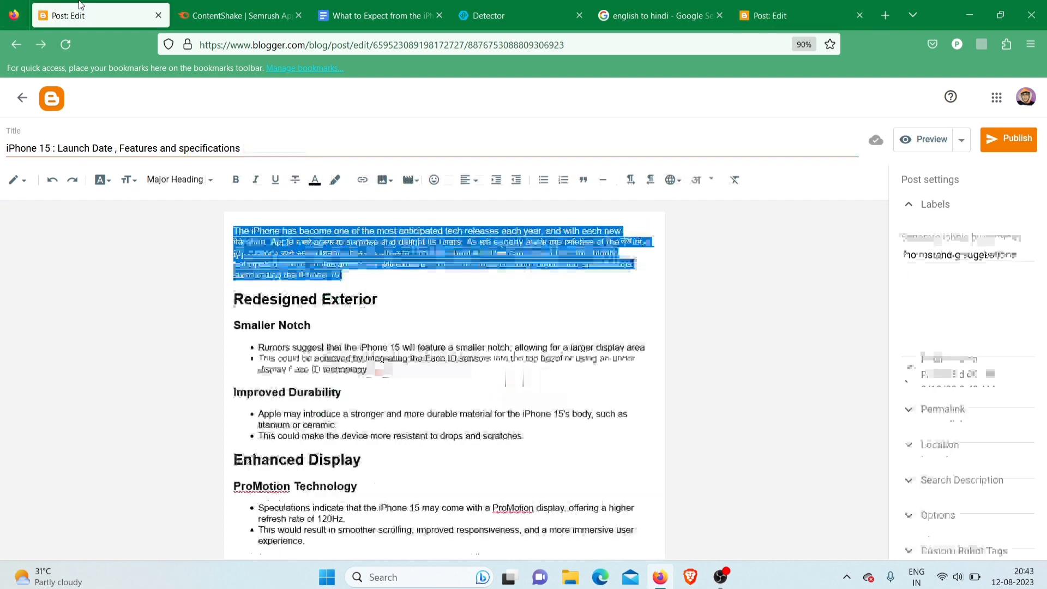
{"action": "left_click", "coordinate": [359, 279]}
{"action": "key", "text": "Return"}
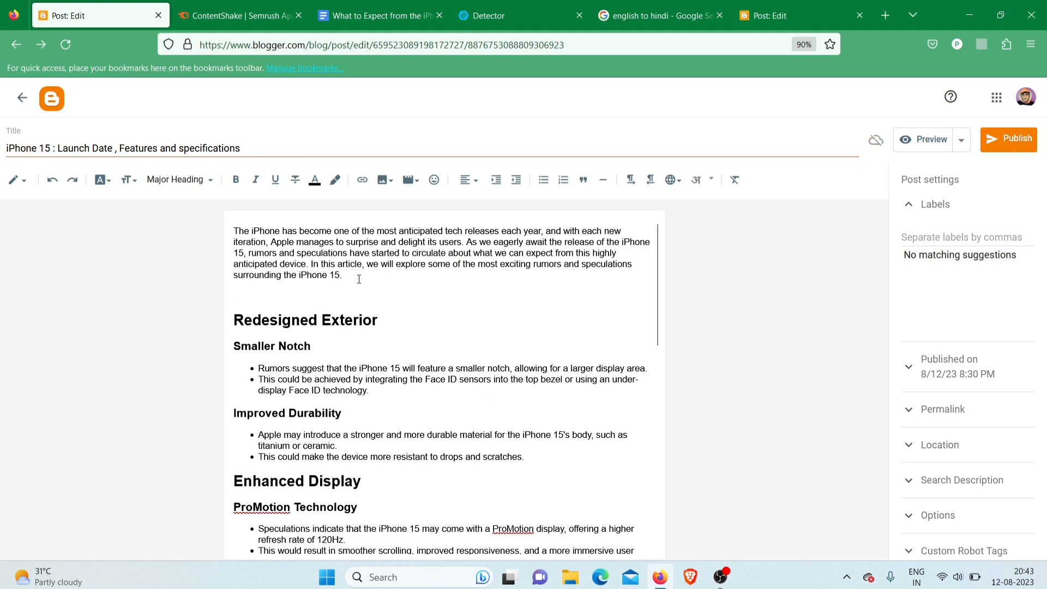
{"action": "key", "text": "ctrl+v"}
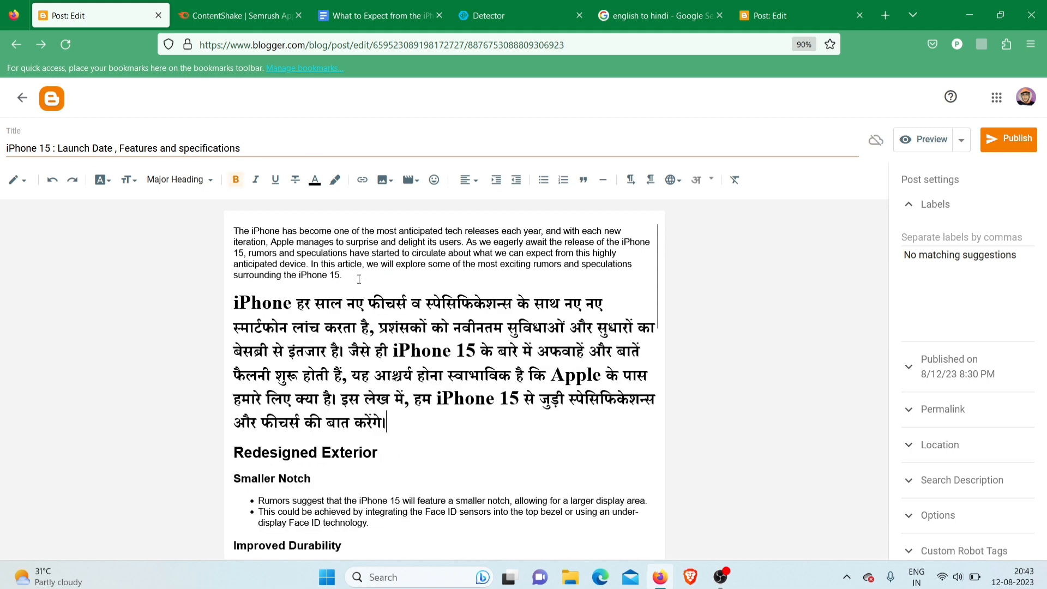
Change the pasted Hindi introduction from Major Heading to the Paragraph style
{"action": "key", "text": "shift+Up"}
{"action": "key", "text": "shift+Up"}
{"action": "key", "text": "shift+Up"}
{"action": "key", "text": "shift+Up"}
{"action": "key", "text": "shift+Up"}
{"action": "key", "text": "shift+Up"}
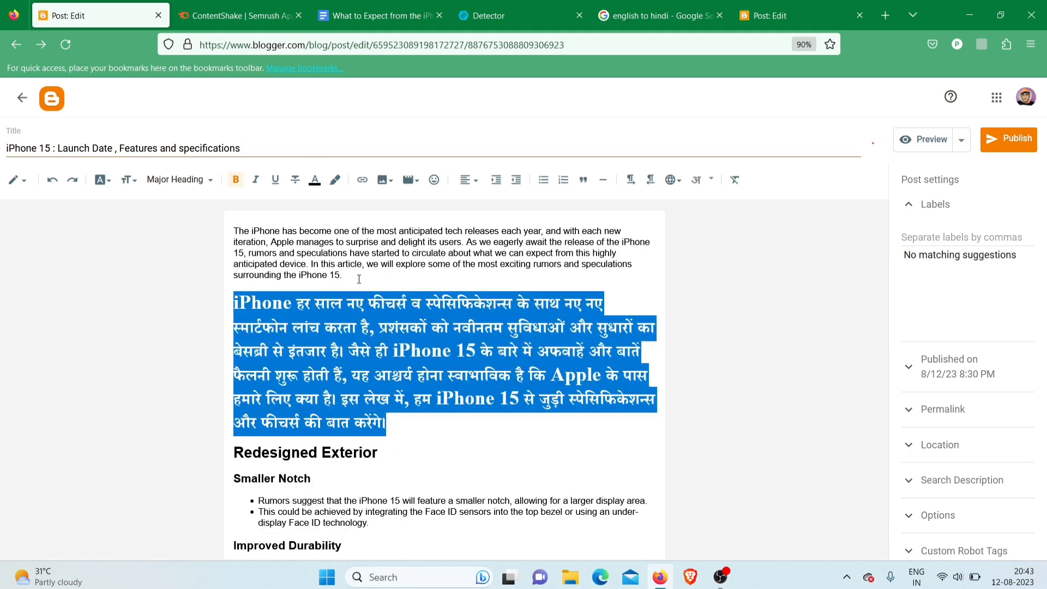
{"action": "left_click", "coordinate": [180, 179]}
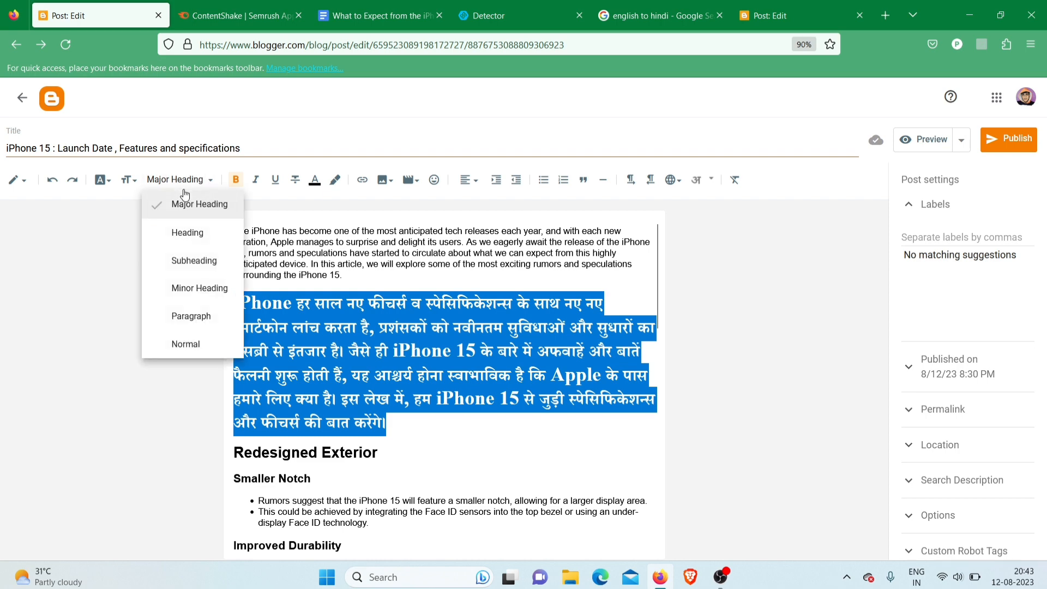
{"action": "left_click", "coordinate": [200, 318]}
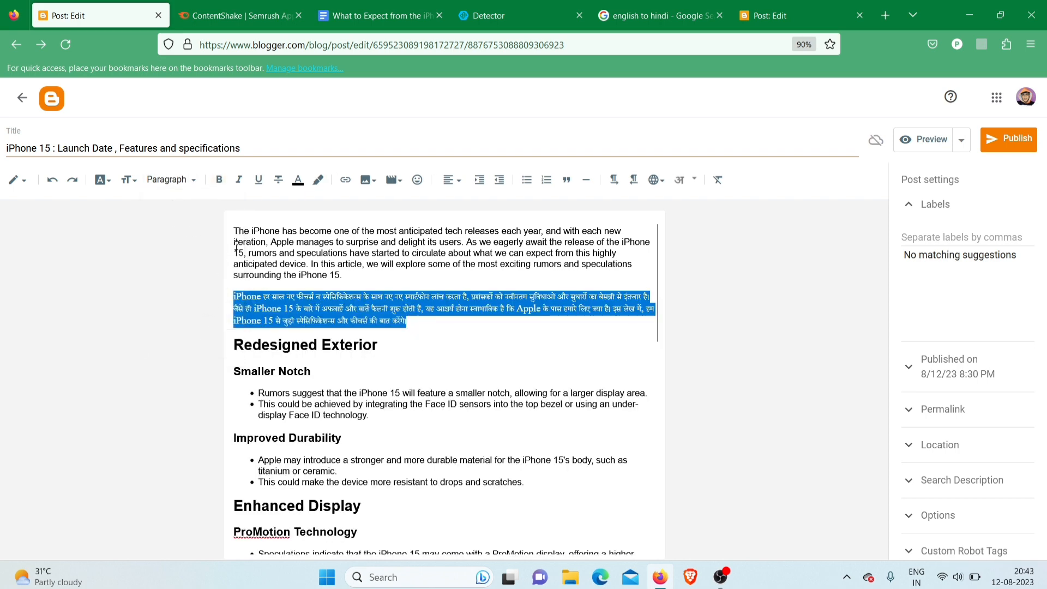
{"action": "left_click", "coordinate": [293, 306]}
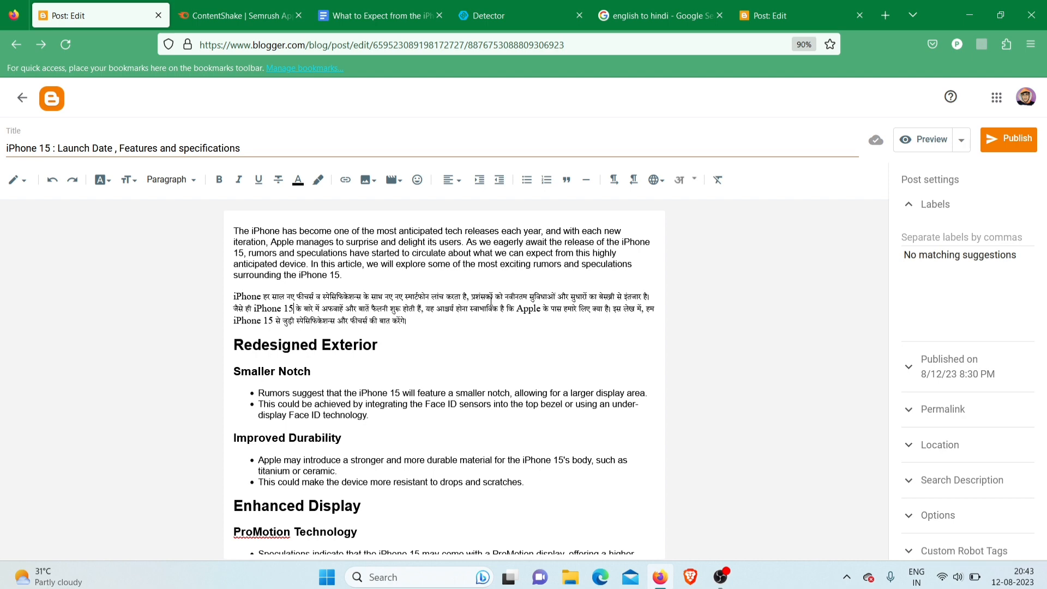
Copy the Hindi translation from Google's translator and paste it as a new paragraph below the Hindi introduction in the draft
{"action": "left_click", "coordinate": [659, 16]}
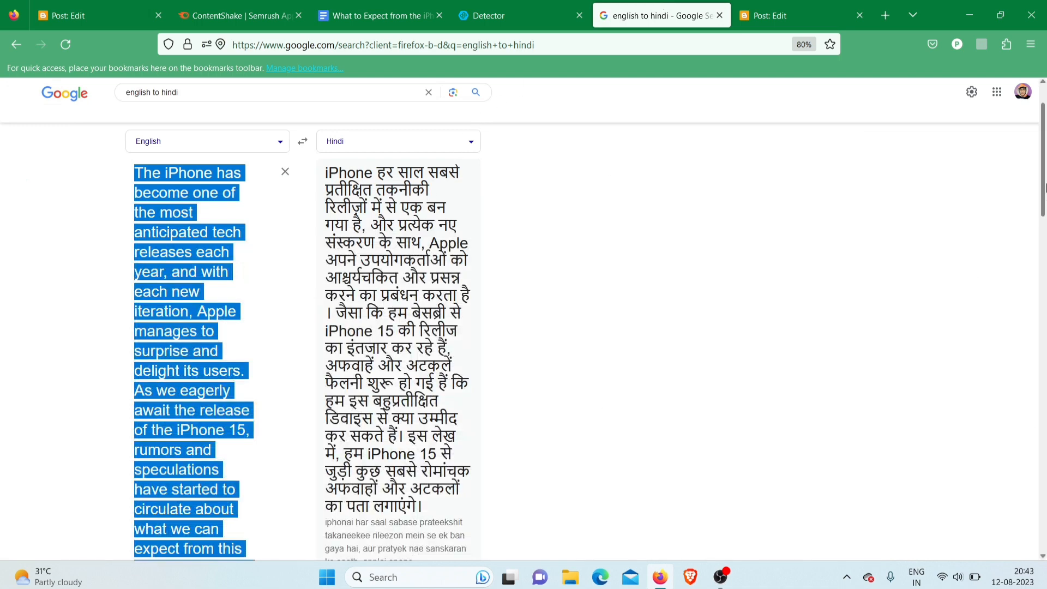
{"action": "left_click_drag", "start_coordinate": [1043, 166], "coordinate": [1043, 245]}
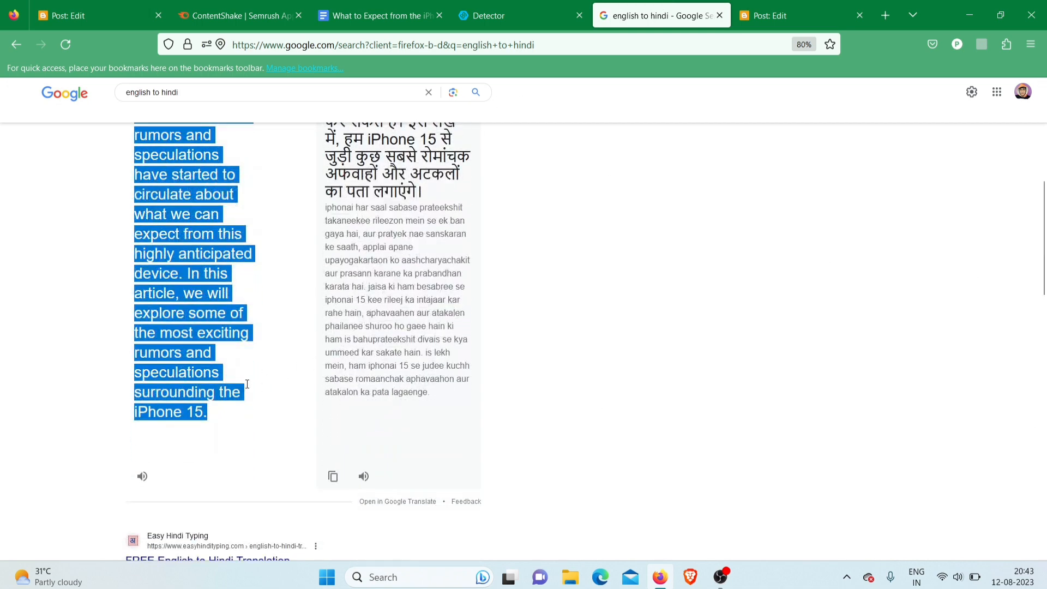
{"action": "left_click", "coordinate": [332, 477]}
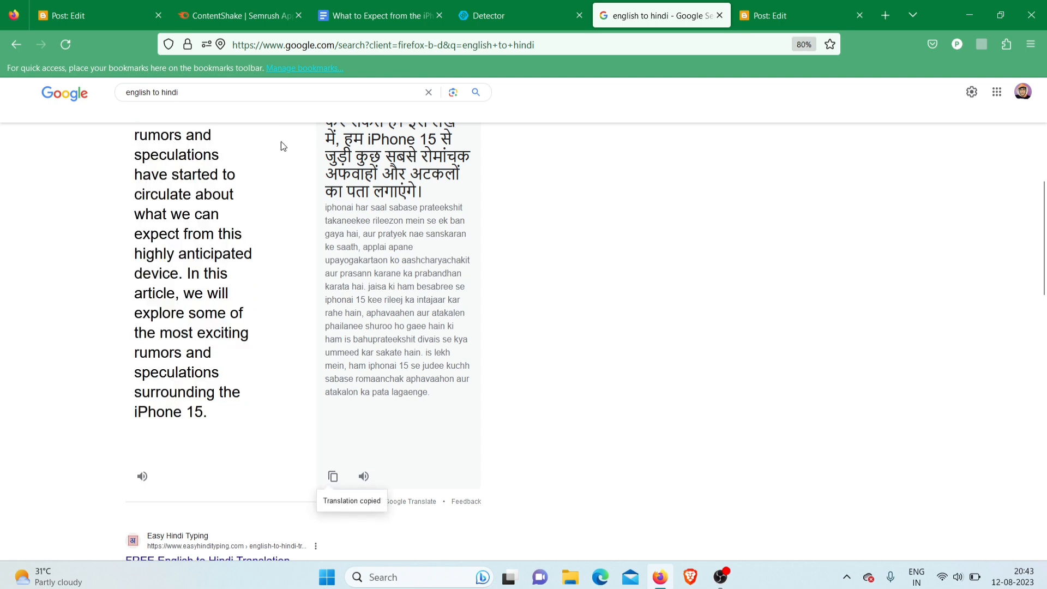
{"action": "left_click", "coordinate": [105, 6]}
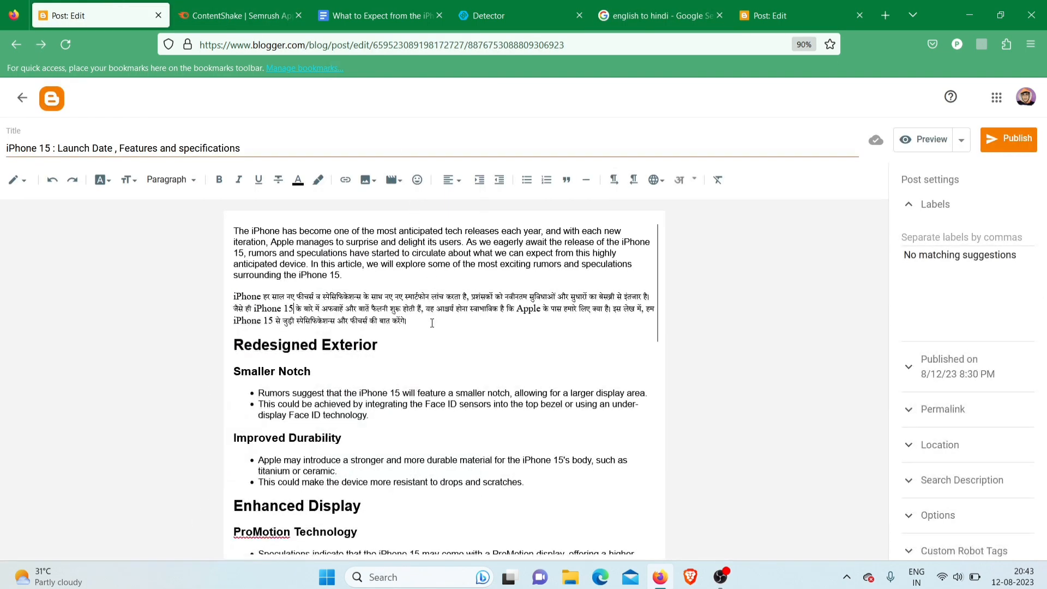
{"action": "key", "text": "Return"}
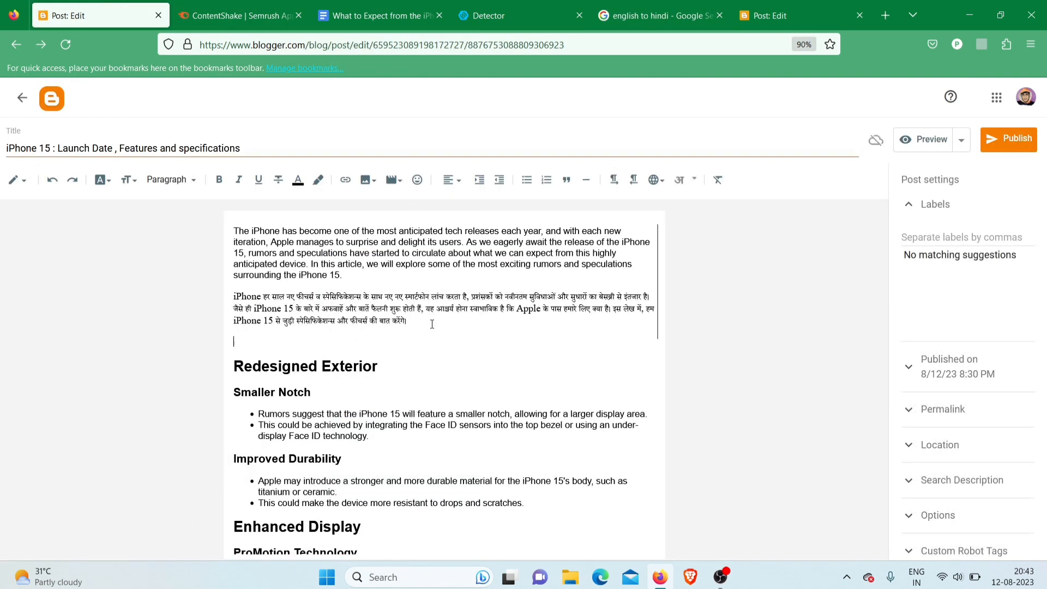
{"action": "key", "text": "ctrl+v"}
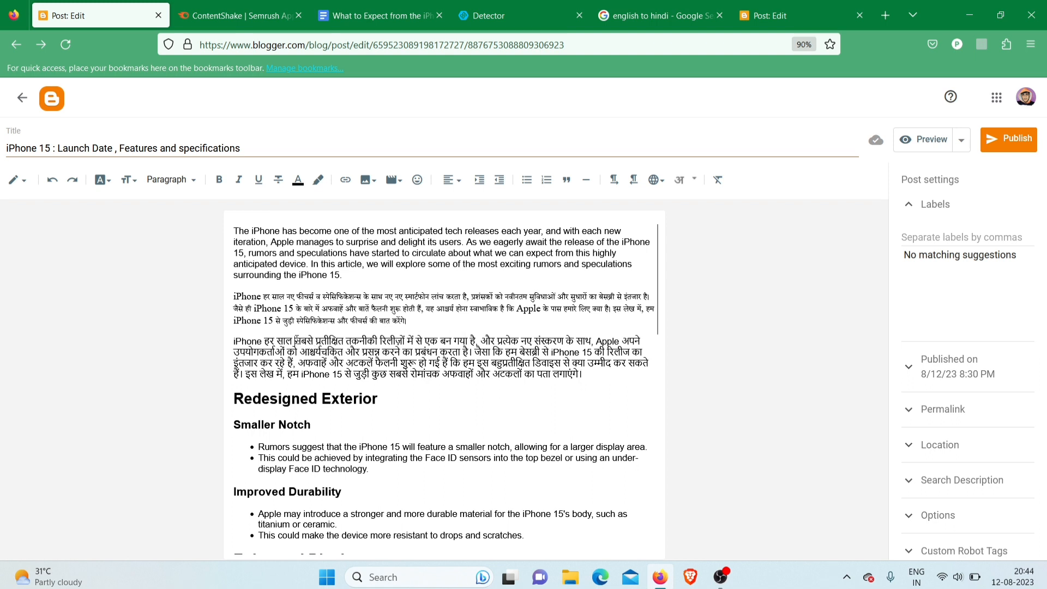
Reword the translated Hindi paragraph by replacing "सबसे प्रतीक्षित तकनीकी रिलीज़ों में से एक बन गया है" with "नए फीचर्स व स्पेसिफिकेशन्स"
{"action": "left_click_drag", "start_coordinate": [294, 341], "coordinate": [476, 333]}
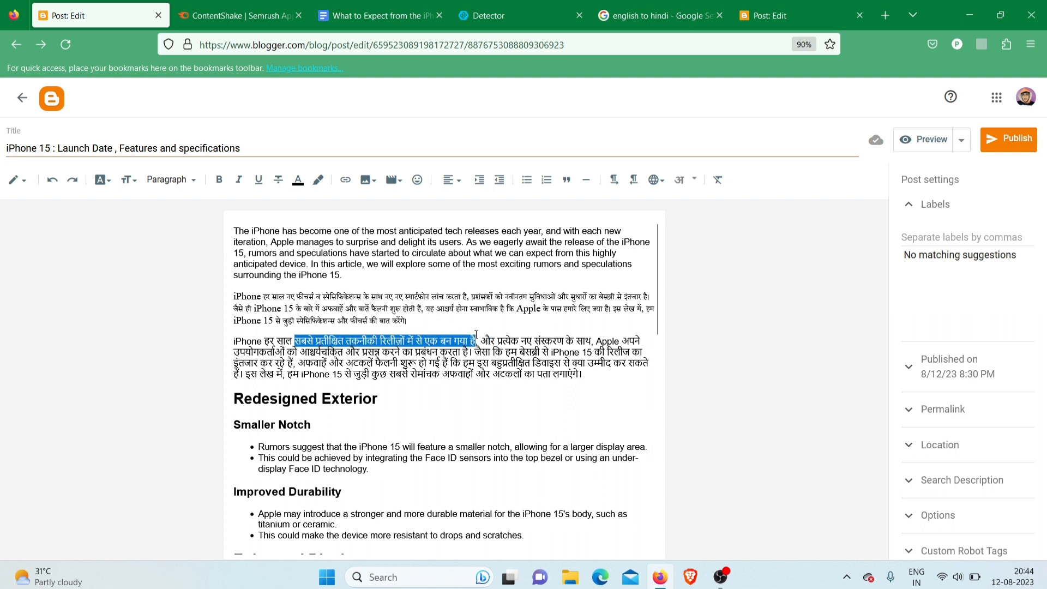
{"action": "type", "text": "naye"}
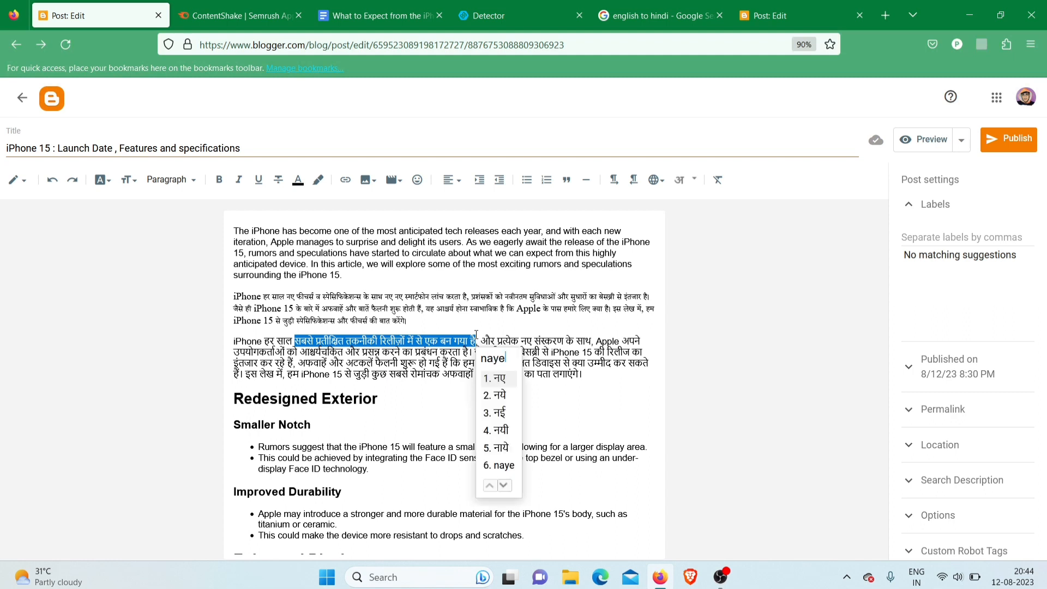
{"action": "key", "text": "Return"}
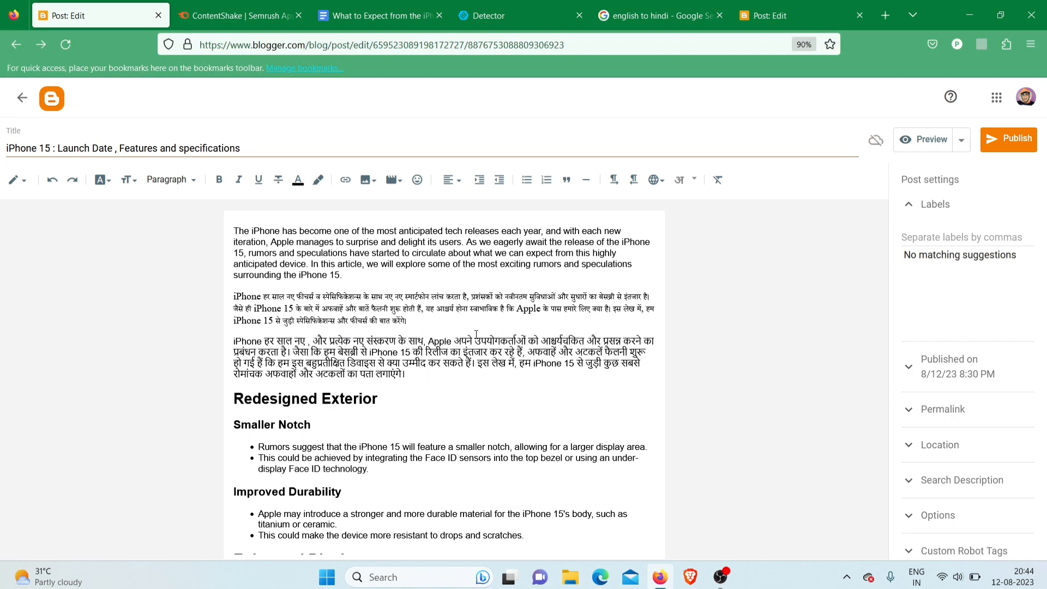
{"action": "type", "text": "fe"}
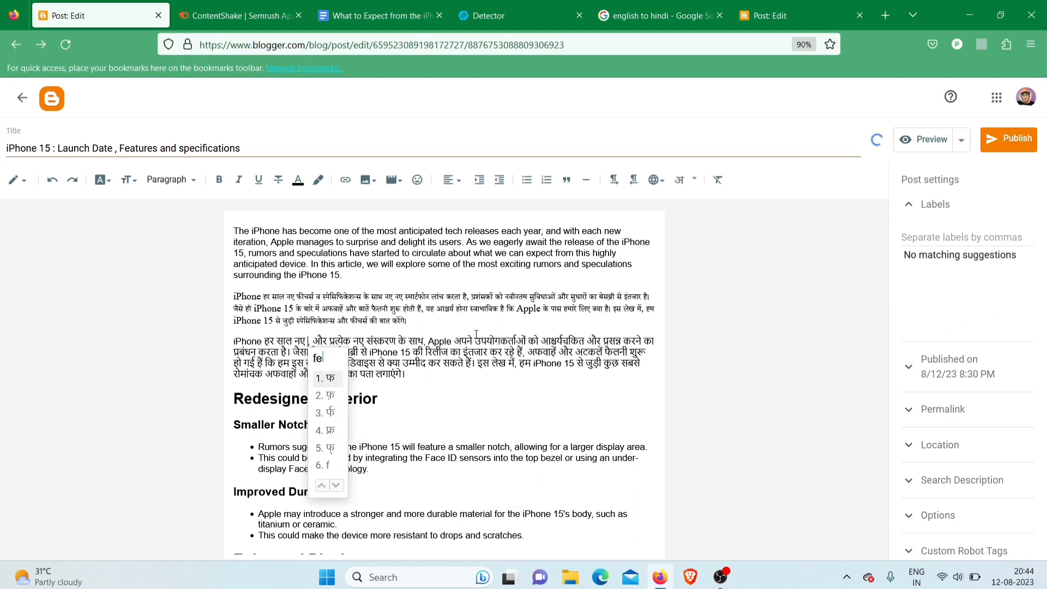
{"action": "type", "text": "atures"}
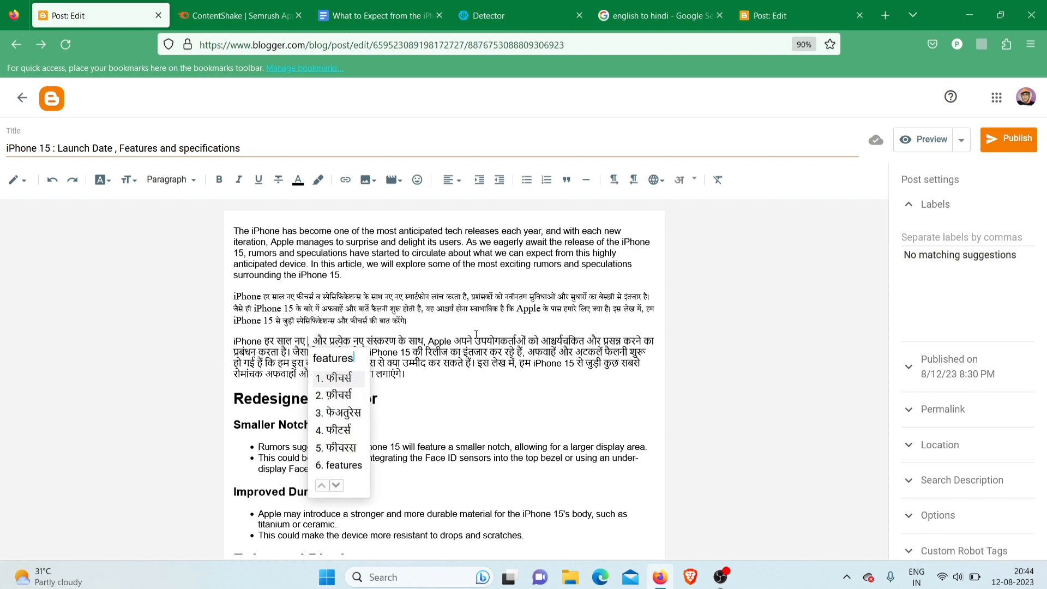
{"action": "key", "text": "Return"}
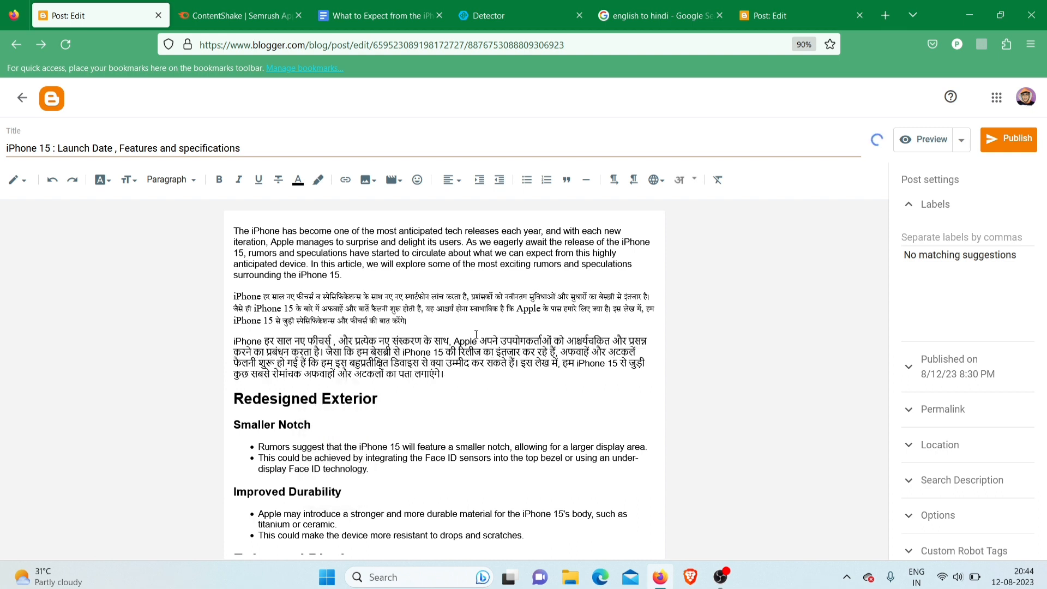
{"action": "type", "text": "v"}
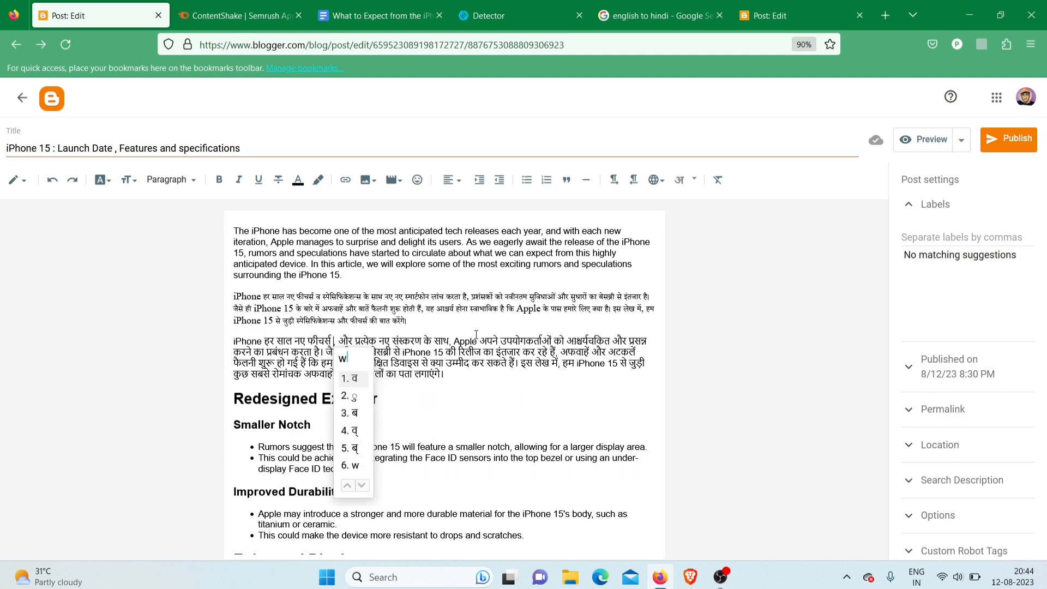
{"action": "key", "text": "Return"}
{"action": "type", "text": "speci"}
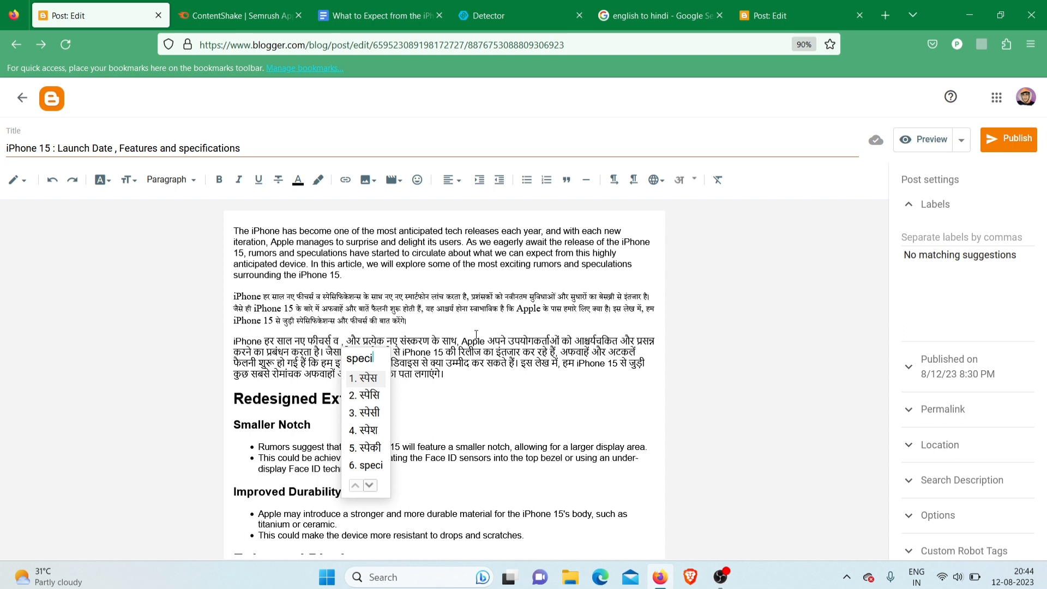
{"action": "type", "text": "fica"}
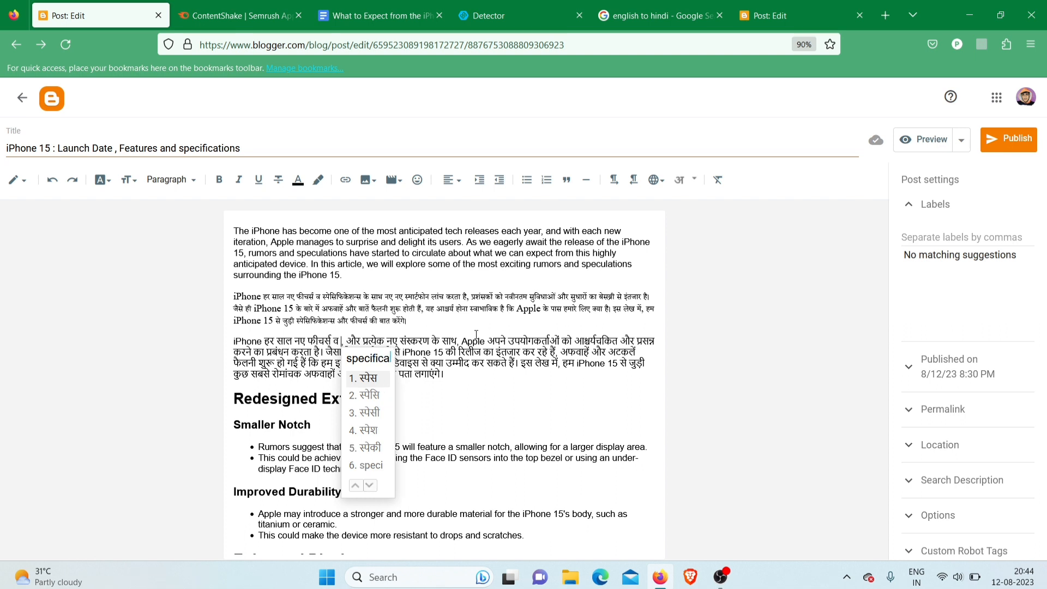
{"action": "type", "text": "tions"}
{"action": "key", "text": "Return"}
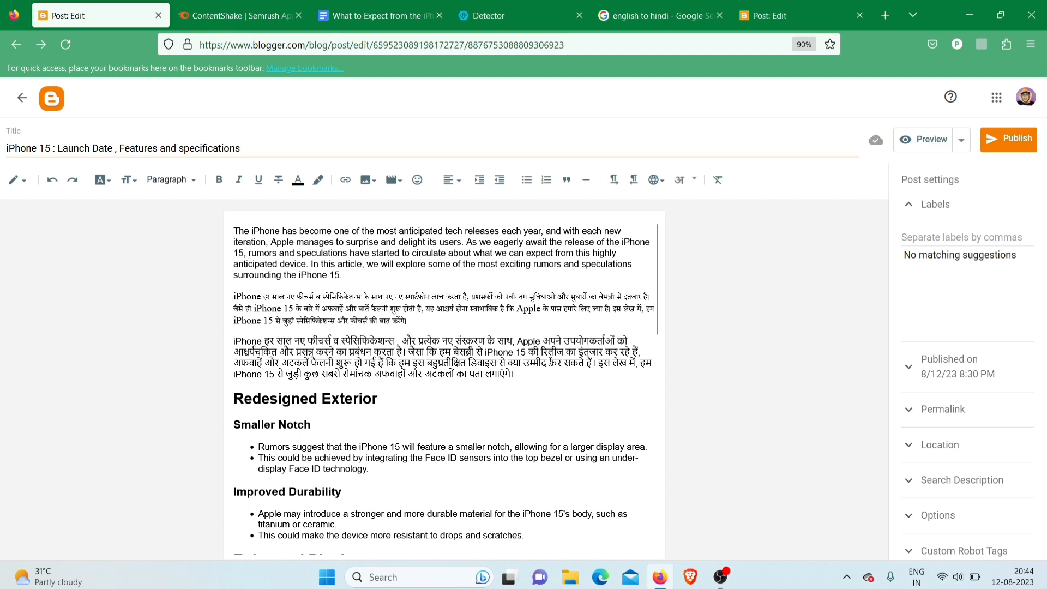
Delete the Google-translated Hindi paragraph and the English introduction, keeping only the Hindi introduction copied from the published post
{"action": "left_click_drag", "start_coordinate": [543, 371], "coordinate": [232, 344]}
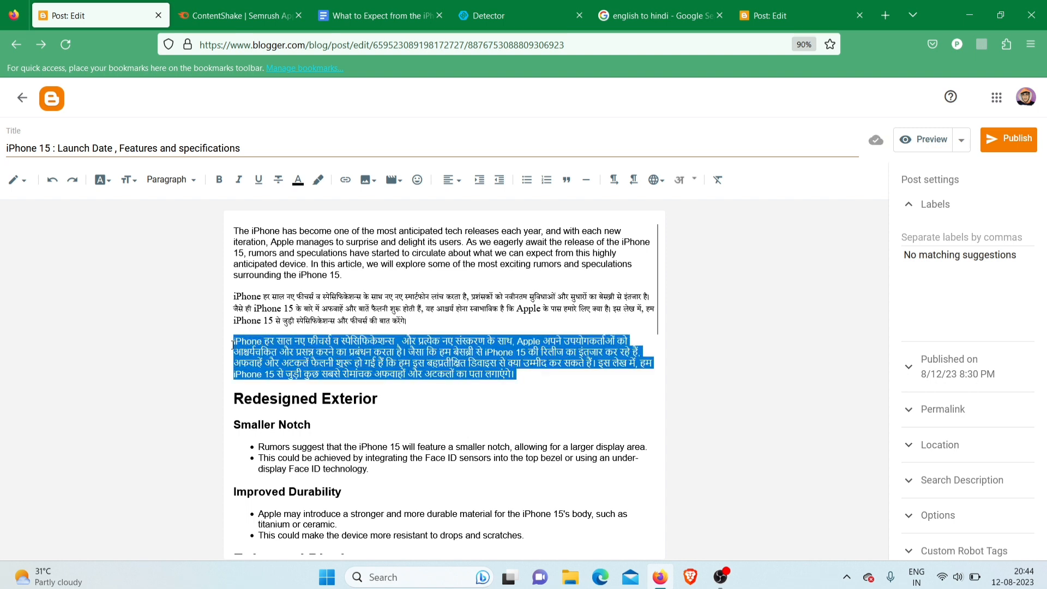
{"action": "key", "text": "BackSpace"}
{"action": "key", "text": "BackSpace"}
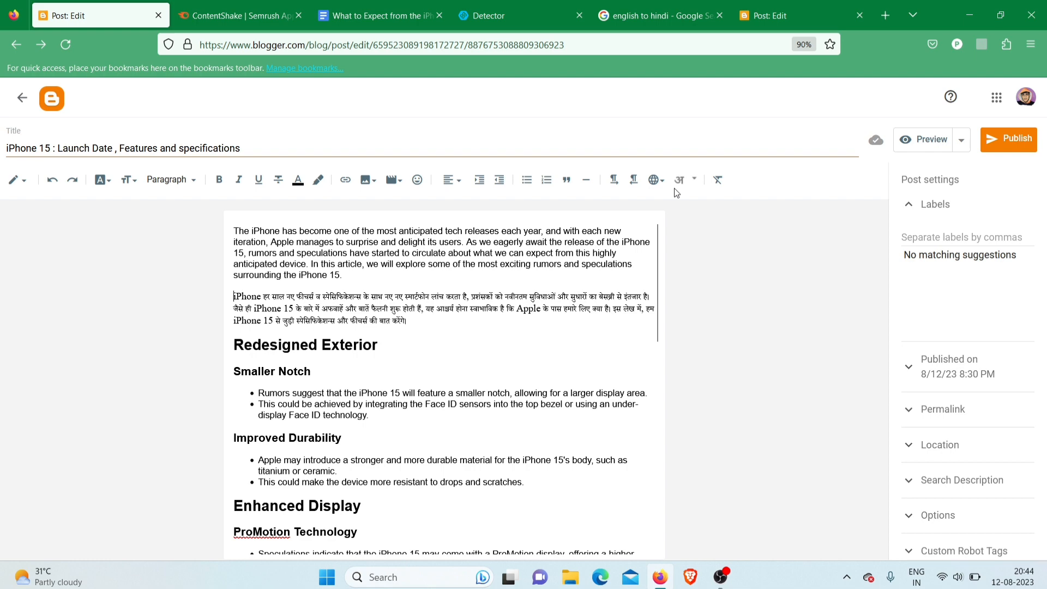
{"action": "key", "text": "shift+Up"}
{"action": "key", "text": "shift+Up"}
{"action": "key", "text": "shift+Up"}
{"action": "key", "text": "shift+Up"}
{"action": "key", "text": "shift+Up"}
{"action": "key", "text": "BackSpace"}
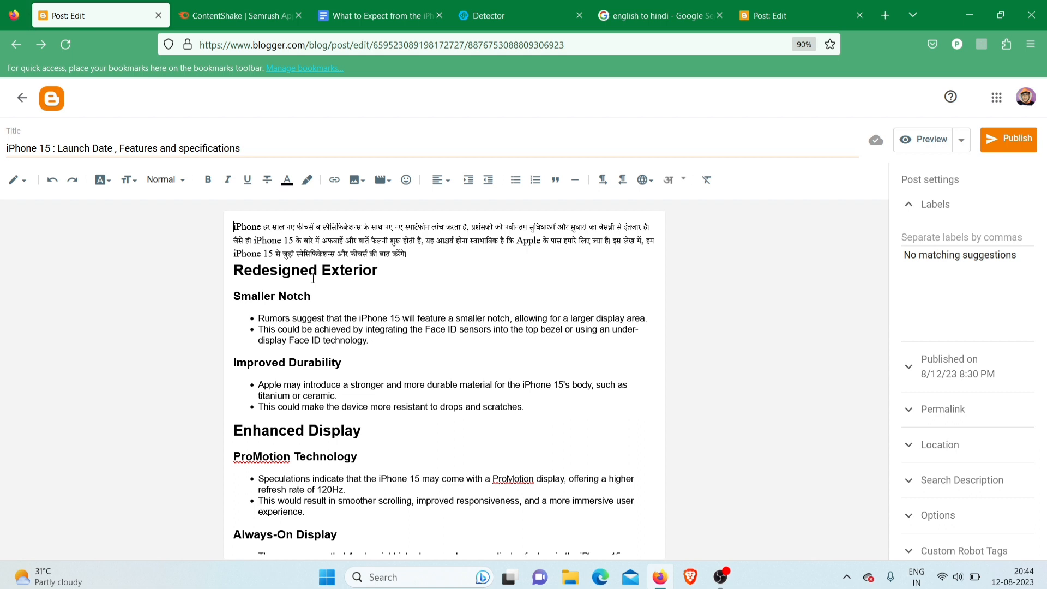
{"action": "left_click", "coordinate": [336, 294]}
{"action": "type", "text": "s"}
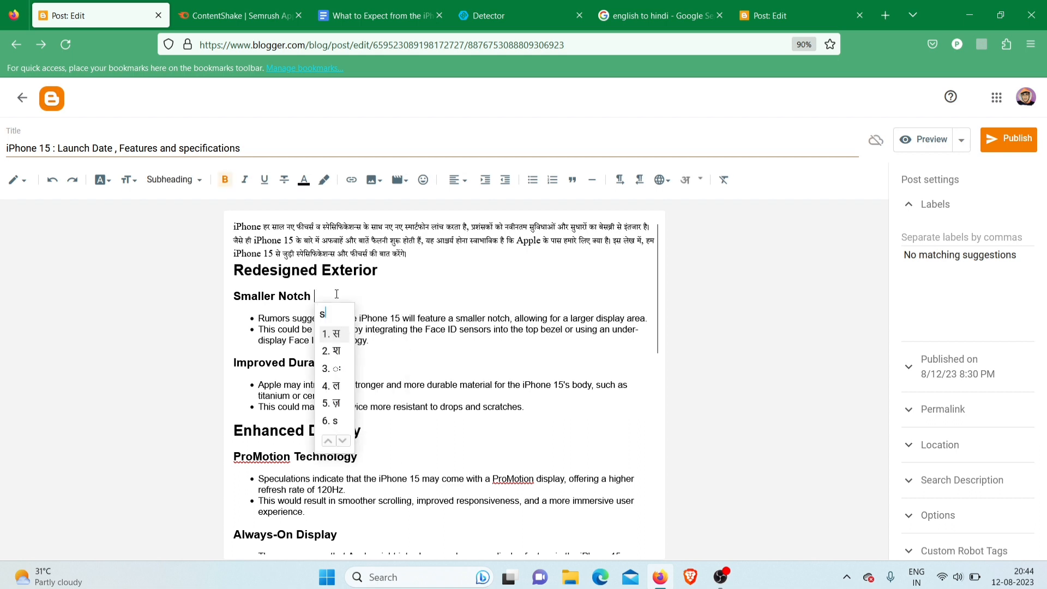
{"action": "type", "text": "maller"}
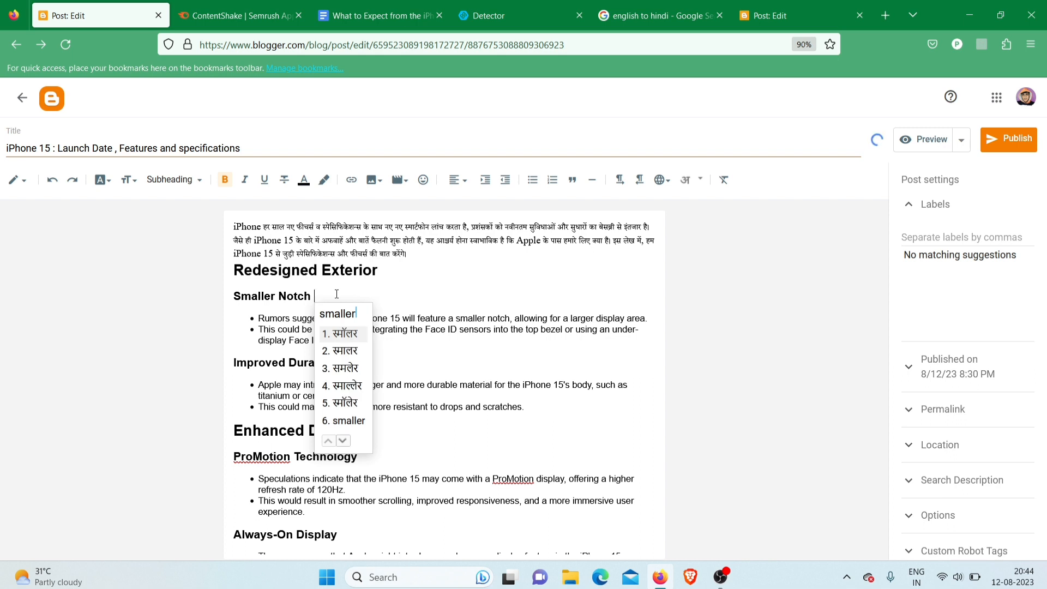
{"action": "key", "text": "space"}
{"action": "key", "text": "BackSpace"}
{"action": "key", "text": "BackSpace"}
{"action": "key", "text": "BackSpace"}
{"action": "key", "text": "BackSpace"}
{"action": "key", "text": "BackSpace"}
{"action": "key", "text": "BackSpace"}
{"action": "key", "text": "BackSpace"}
{"action": "key", "text": "BackSpace"}
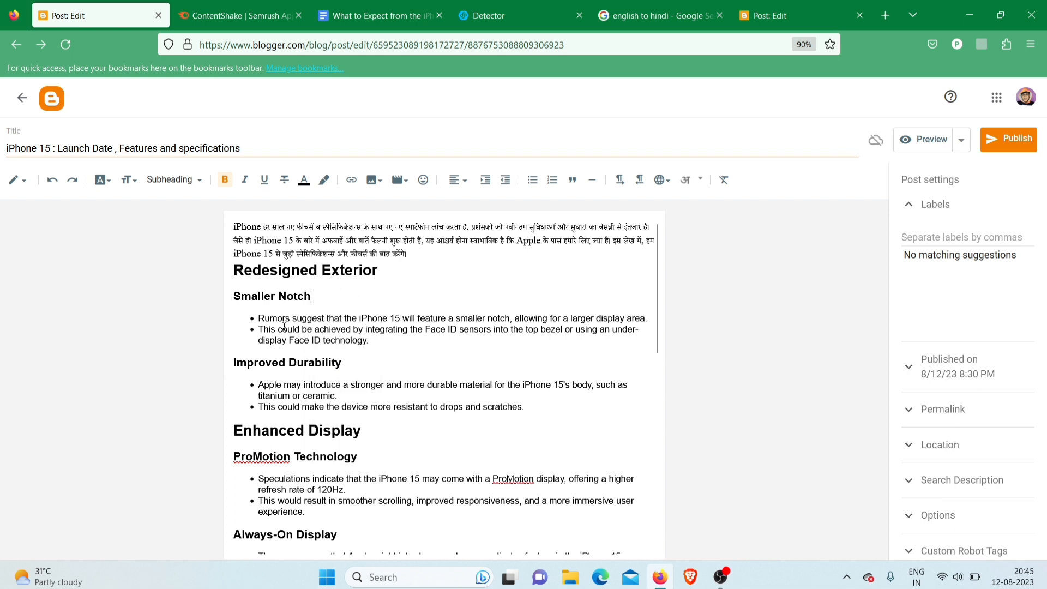
Replace the first English bullet under Smaller Notch with the Hindi words "सूत्रों के मुताबिक"
{"action": "left_click", "coordinate": [337, 331]}
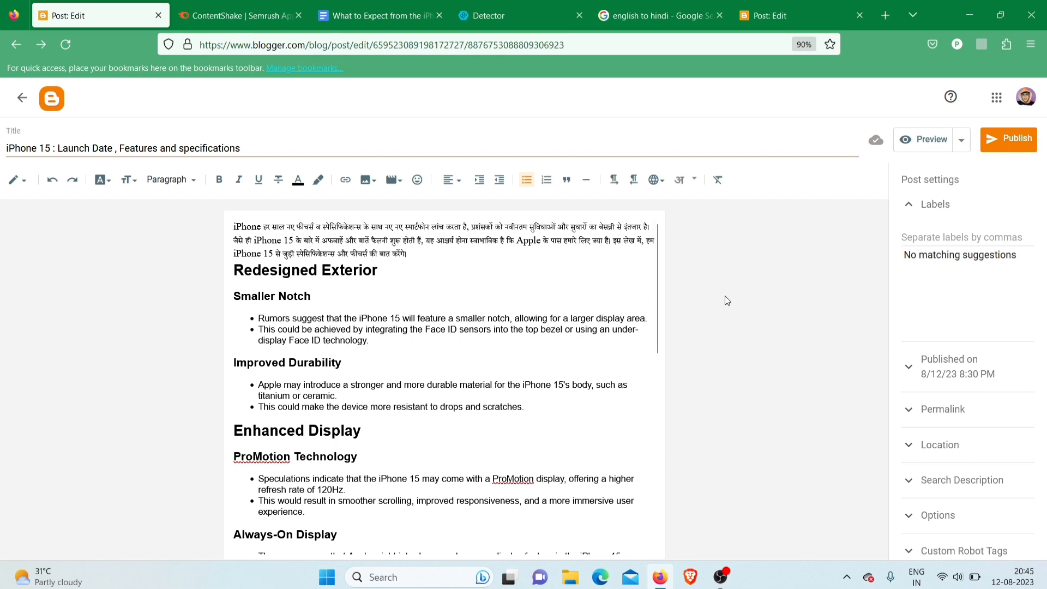
{"action": "key", "text": "shift+Left"}
{"action": "key", "text": "shift+Left"}
{"action": "key", "text": "shift+Left"}
{"action": "key", "text": "shift+Left"}
{"action": "key", "text": "shift+Left"}
{"action": "key", "text": "shift+Left"}
{"action": "key", "text": "shift+Left"}
{"action": "key", "text": "shift+Left"}
{"action": "key", "text": "shift+Left"}
{"action": "key", "text": "shift+Left"}
{"action": "key", "text": "shift+Left"}
{"action": "key", "text": "shift+Left"}
{"action": "key", "text": "shift+Left"}
{"action": "key", "text": "shift+Left"}
{"action": "key", "text": "shift+Left"}
{"action": "key", "text": "shift+Left"}
{"action": "key", "text": "shift+Left"}
{"action": "key", "text": "shift+Left"}
{"action": "key", "text": "shift+Left"}
{"action": "key", "text": "shift+Left"}
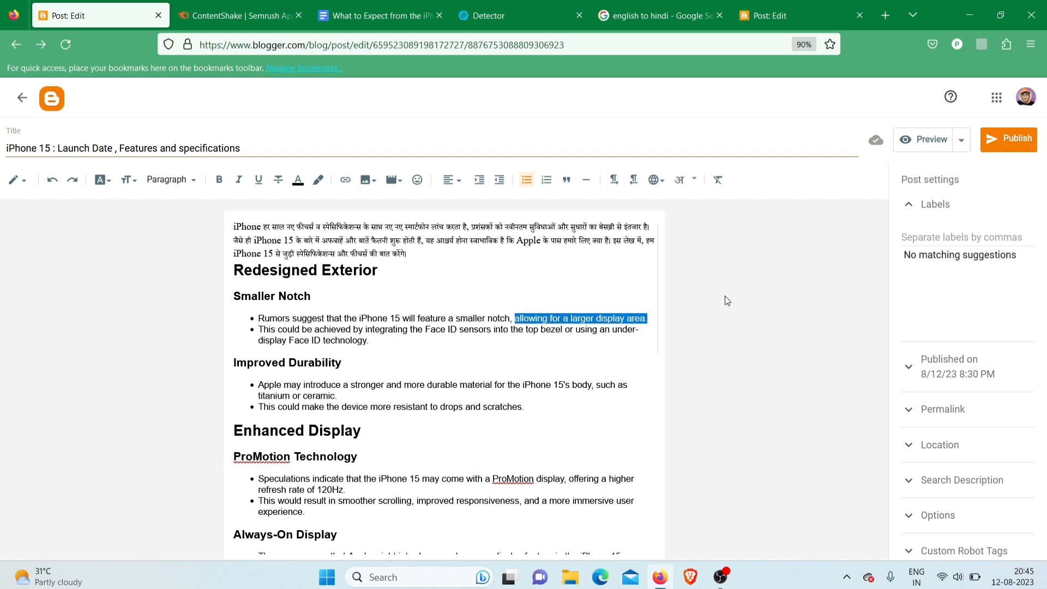
{"action": "key", "text": "shift+Left"}
{"action": "key", "text": "shift+Left"}
{"action": "key", "text": "shift+Left"}
{"action": "key", "text": "shift+Left"}
{"action": "key", "text": "shift+Left"}
{"action": "key", "text": "shift+Left"}
{"action": "key", "text": "shift+Left"}
{"action": "key", "text": "shift+Left"}
{"action": "key", "text": "shift+Left"}
{"action": "key", "text": "shift+Left"}
{"action": "key", "text": "shift+Left"}
{"action": "key", "text": "shift+Left"}
{"action": "key", "text": "shift+Left"}
{"action": "key", "text": "shift+Left"}
{"action": "key", "text": "shift+Left"}
{"action": "key", "text": "shift+Left"}
{"action": "key", "text": "shift+Left"}
{"action": "key", "text": "shift+Left"}
{"action": "key", "text": "shift+Left"}
{"action": "key", "text": "shift+Left"}
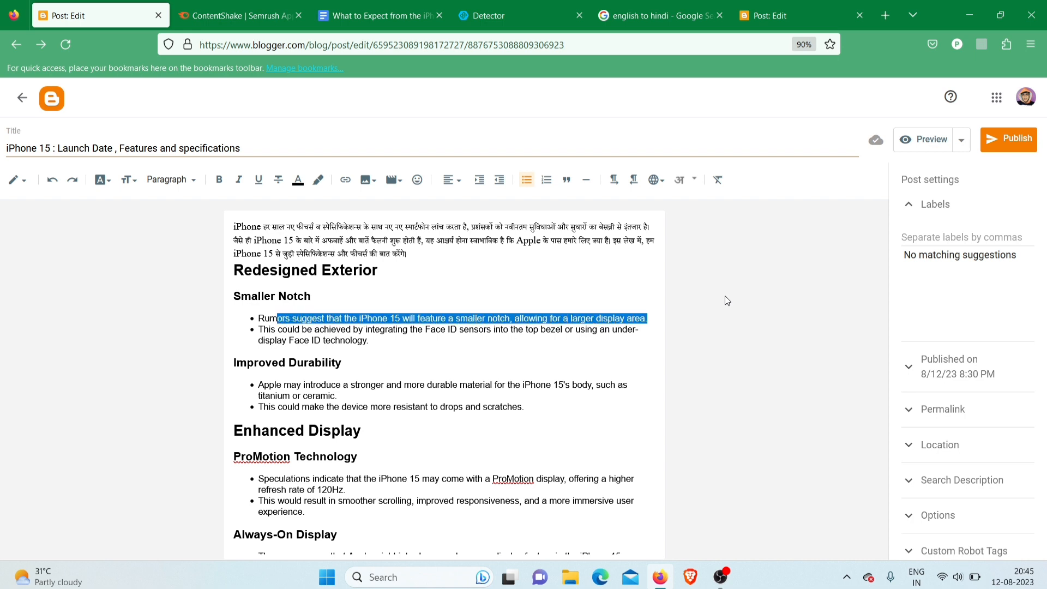
{"action": "key", "text": "shift+Left"}
{"action": "key", "text": "shift+Left"}
{"action": "key", "text": "shift+Left"}
{"action": "type", "text": "sutro"}
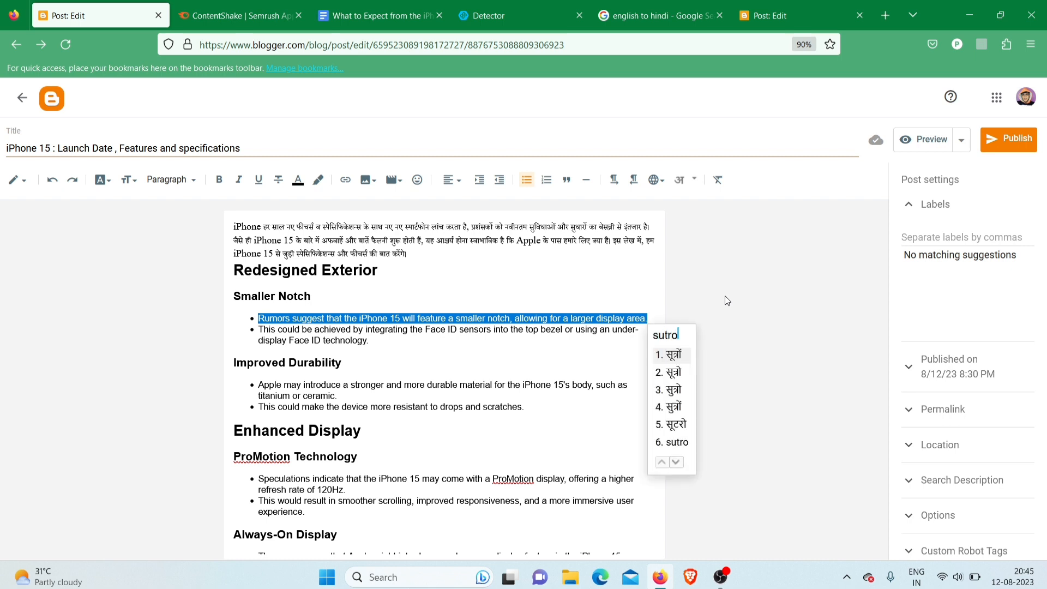
{"action": "key", "text": "space"}
{"action": "type", "text": "ke"}
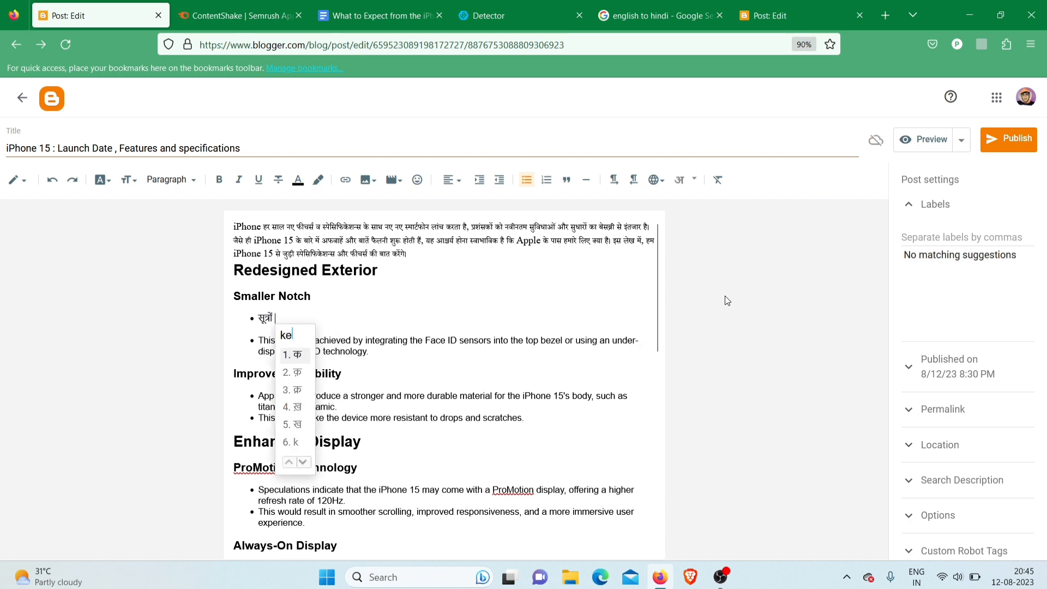
{"action": "key", "text": "space"}
{"action": "type", "text": "mutab"}
{"action": "type", "text": "ik"}
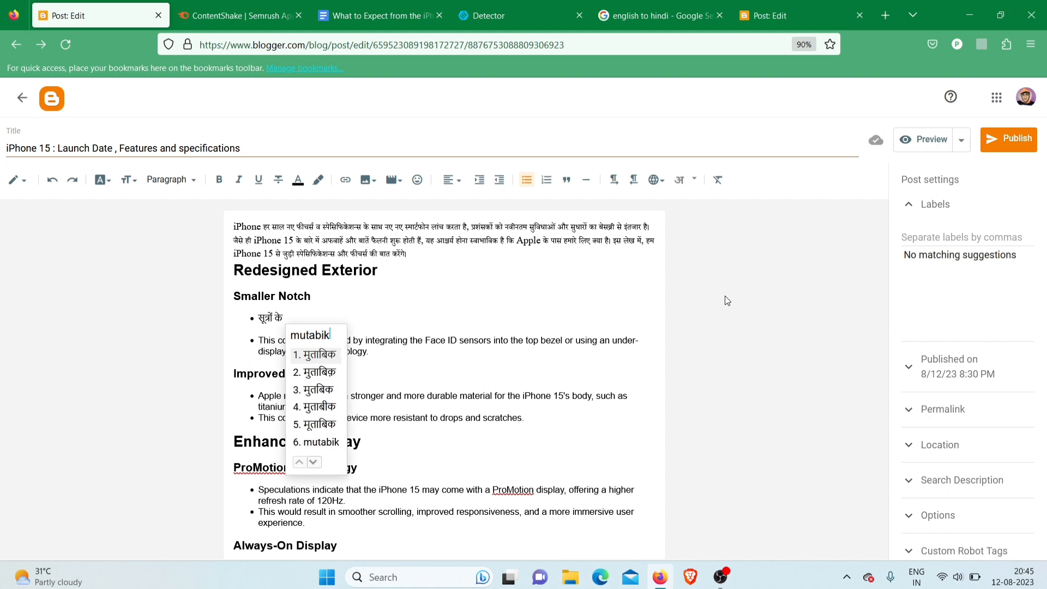
{"action": "key", "text": "space"}
Continue the first Smaller Notch bullet with the Hindi words "हमें ये पता लगा है की"
{"action": "type", "text": "hame"}
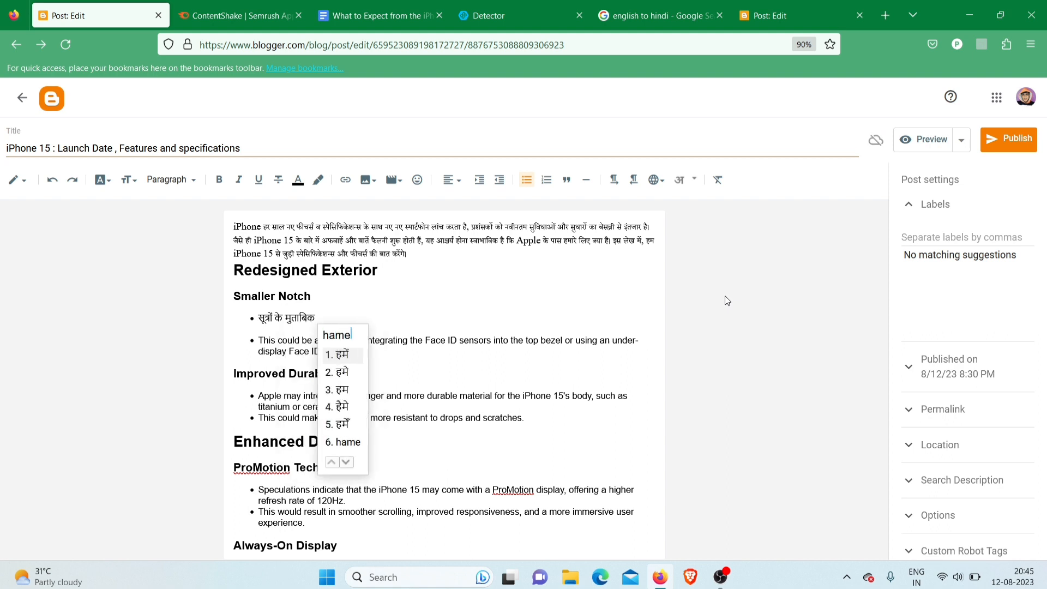
{"action": "key", "text": "space"}
{"action": "type", "text": "ye"}
{"action": "key", "text": "space"}
{"action": "type", "text": "pata"}
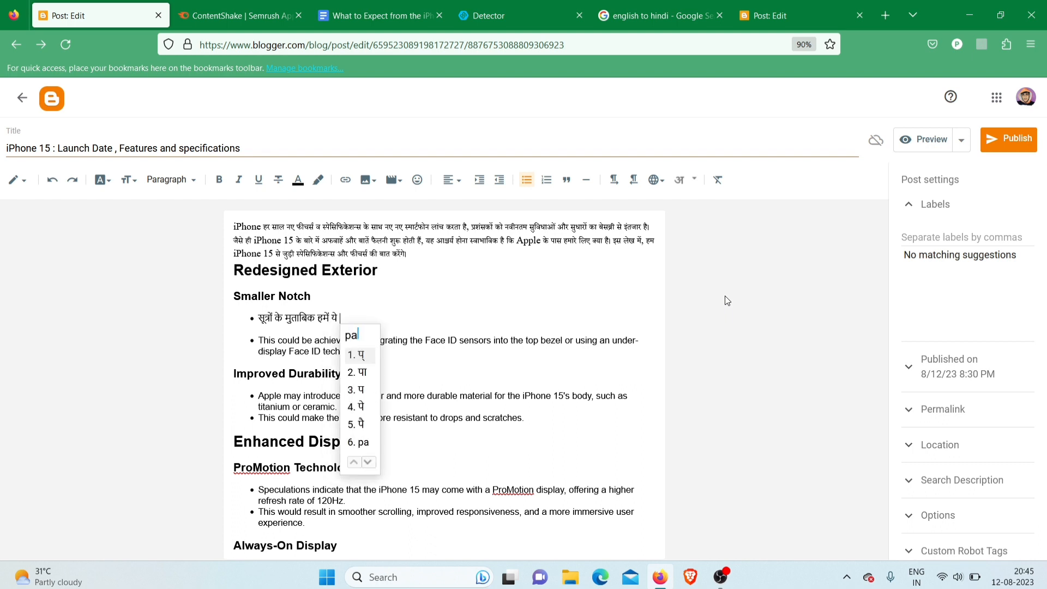
{"action": "key", "text": "space"}
{"action": "type", "text": "lkaga"}
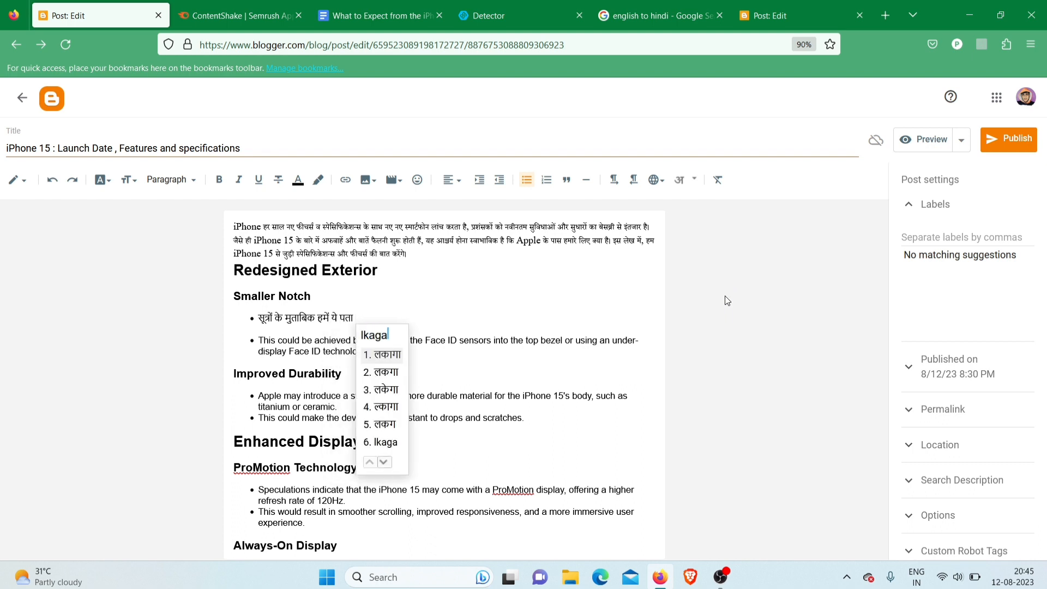
{"action": "key", "text": "BackSpace"}
{"action": "key", "text": "BackSpace"}
{"action": "key", "text": "BackSpace"}
{"action": "key", "text": "BackSpace"}
{"action": "type", "text": "aga"}
{"action": "key", "text": "space"}
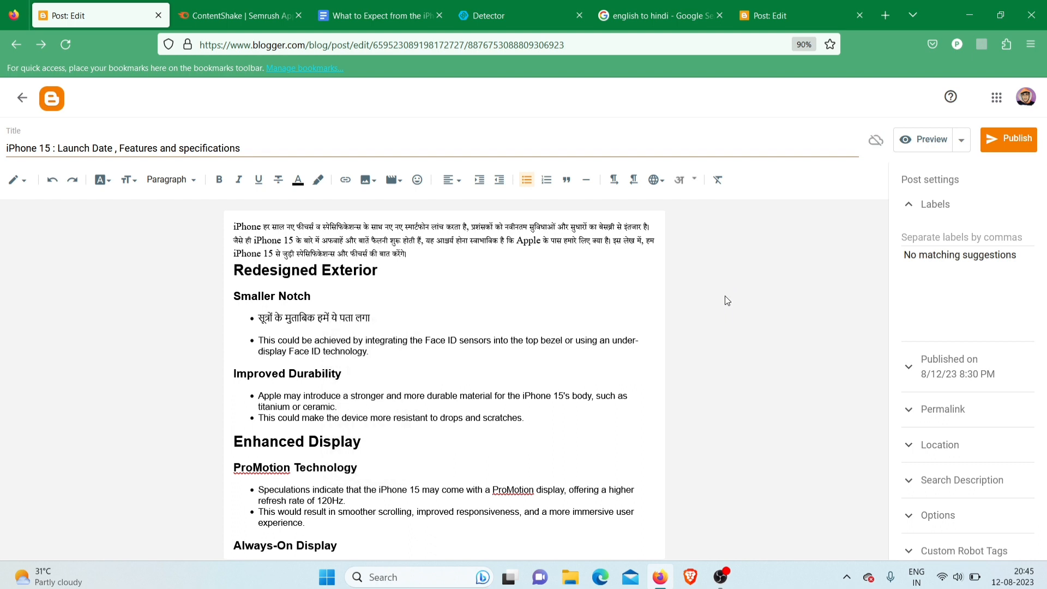
{"action": "type", "text": "hai"}
{"action": "key", "text": "space"}
{"action": "type", "text": "ki"}
{"action": "key", "text": "space"}
Complete the first Smaller Notch bullet with "iphone 15 में छोटी नौच वाली डिस्प्ले देखने को मिलेगी।", keeping "iphone" in Latin letters
{"action": "type", "text": "iphone"}
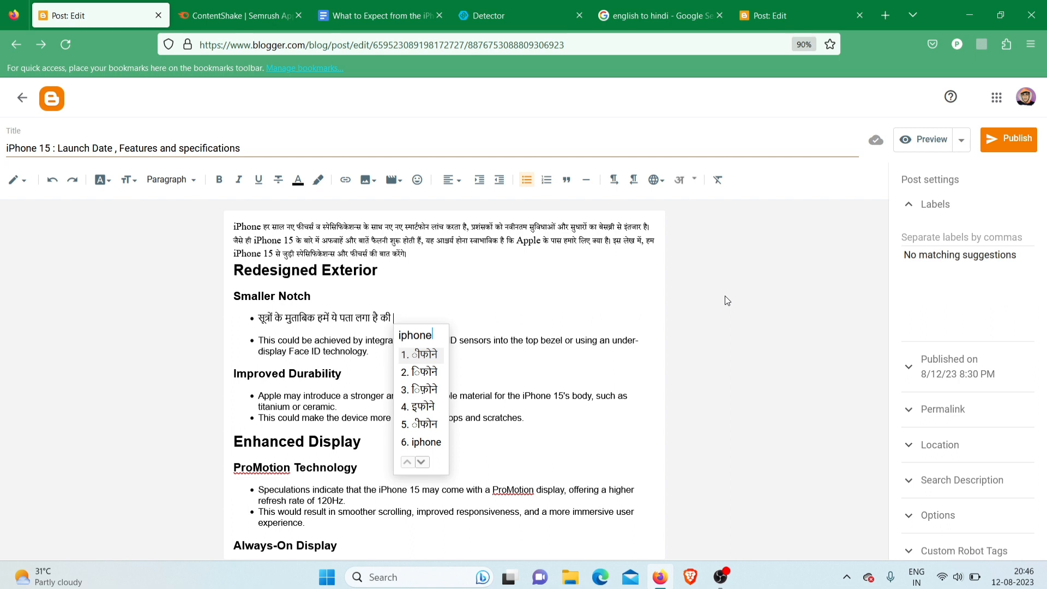
{"action": "key", "text": "Down"}
{"action": "key", "text": "Down"}
{"action": "key", "text": "Down"}
{"action": "key", "text": "Down"}
{"action": "key", "text": "Down"}
{"action": "key", "text": "space"}
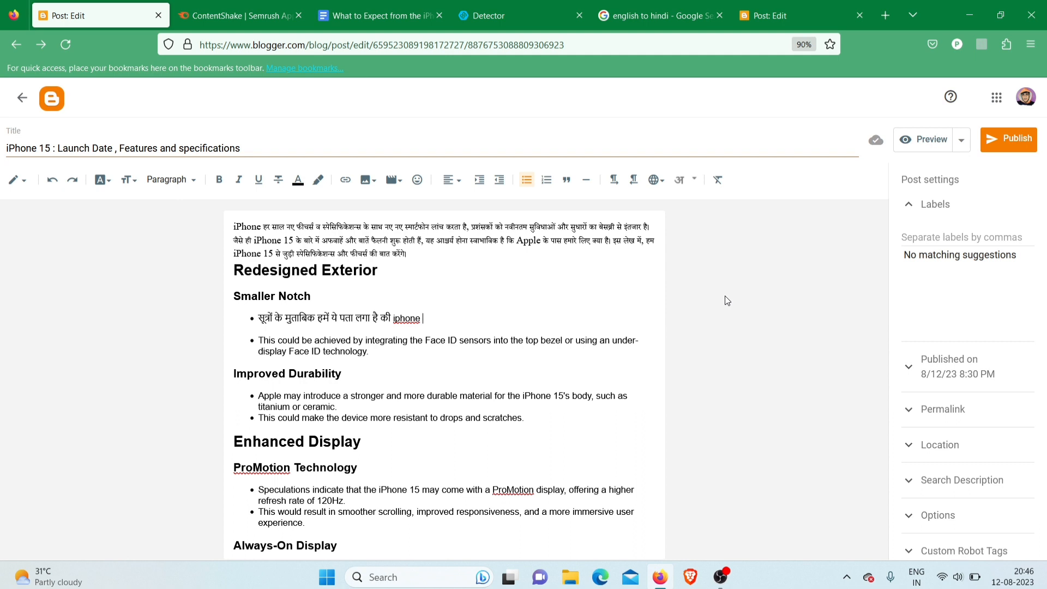
{"action": "type", "text": "15 में छोटी नौच वाली डिस्प्ले देखने को मिलेगी।"}
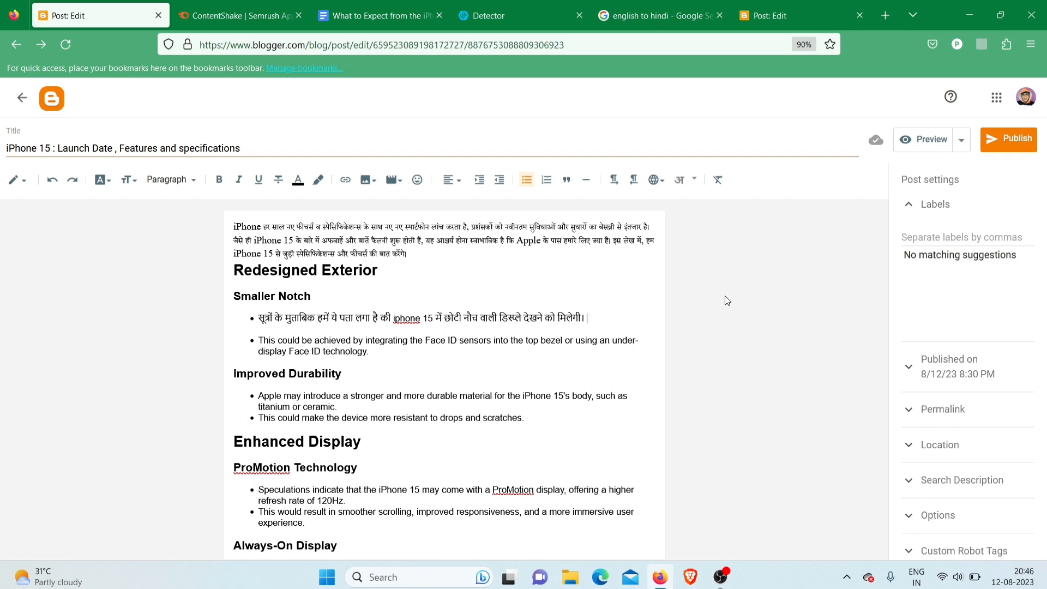
Capitalize the "p" in the first Smaller Notch bullet so the product name reads "iPhone"
{"action": "left_click", "coordinate": [587, 261]}
{"action": "key", "text": "BackSpace"}
{"action": "type", "text": "P"}
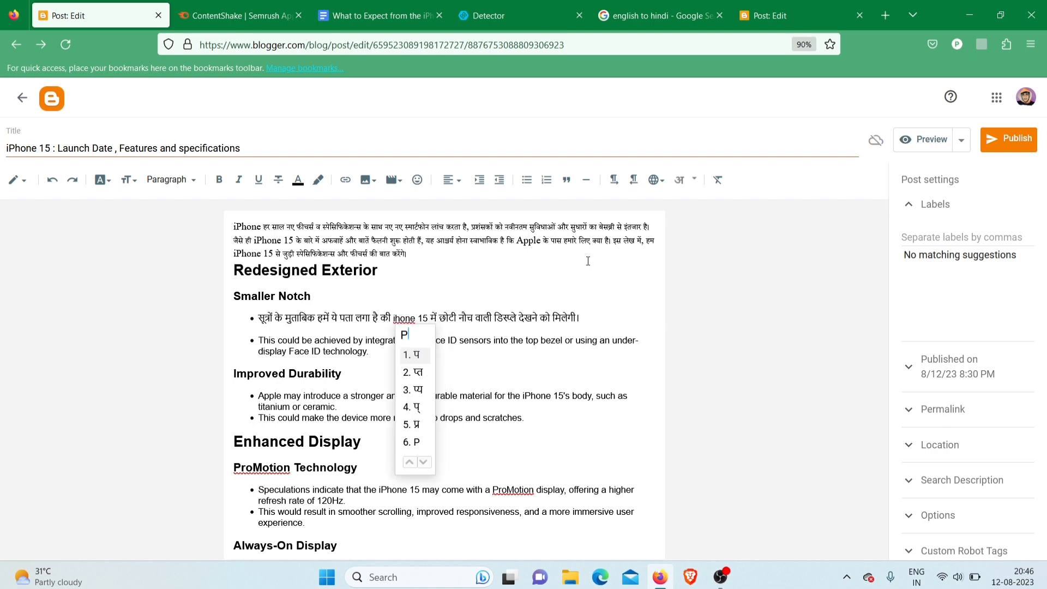
{"action": "key", "text": "Down"}
{"action": "key", "text": "Down"}
{"action": "key", "text": "Down"}
{"action": "key", "text": "Down"}
{"action": "key", "text": "Down"}
{"action": "key", "text": "Return"}
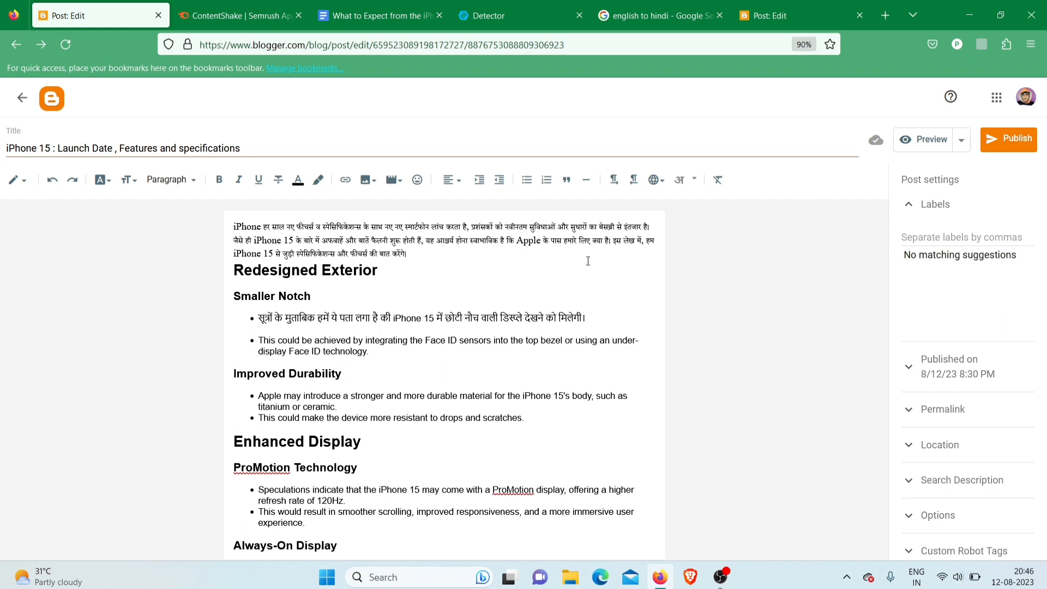
Replace the Hindi word "नौच" in the first Smaller Notch bullet with the English word "Notch"
{"action": "key", "text": "shift+Right"}
{"action": "key", "text": "shift+Right"}
{"action": "type", "text": "Notch"}
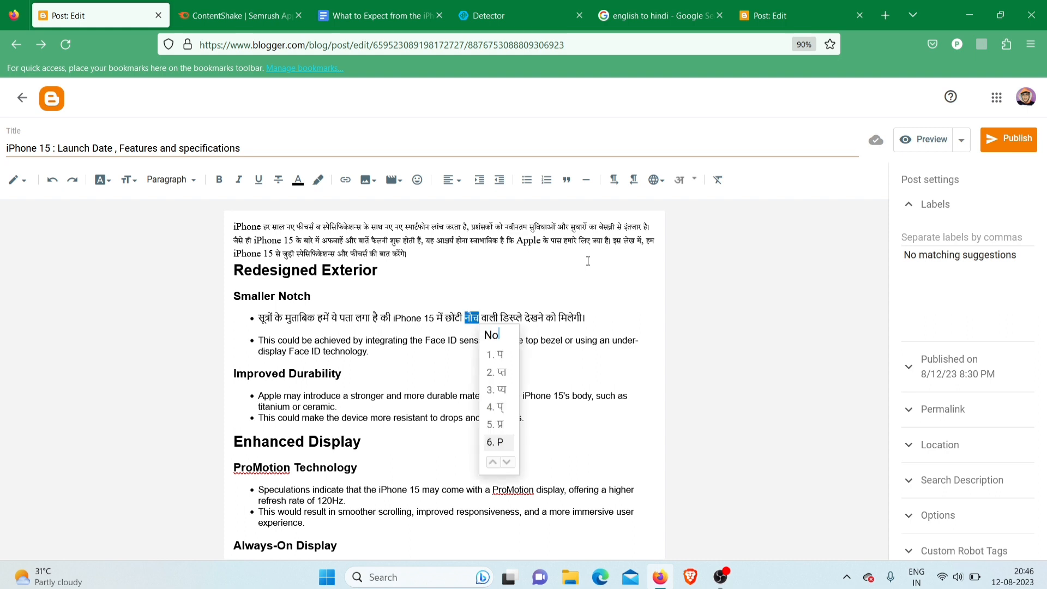
{"action": "key", "text": "Down"}
{"action": "key", "text": "Down"}
{"action": "key", "text": "Down"}
{"action": "key", "text": "Down"}
{"action": "key", "text": "Down"}
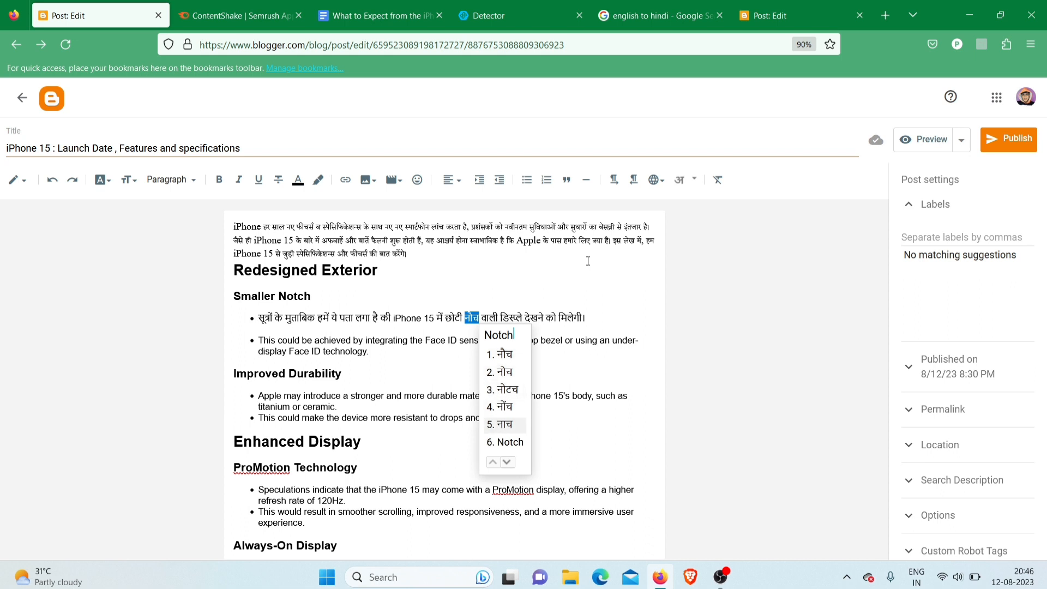
{"action": "key", "text": "Return"}
{"action": "key", "text": "BackSpace"}
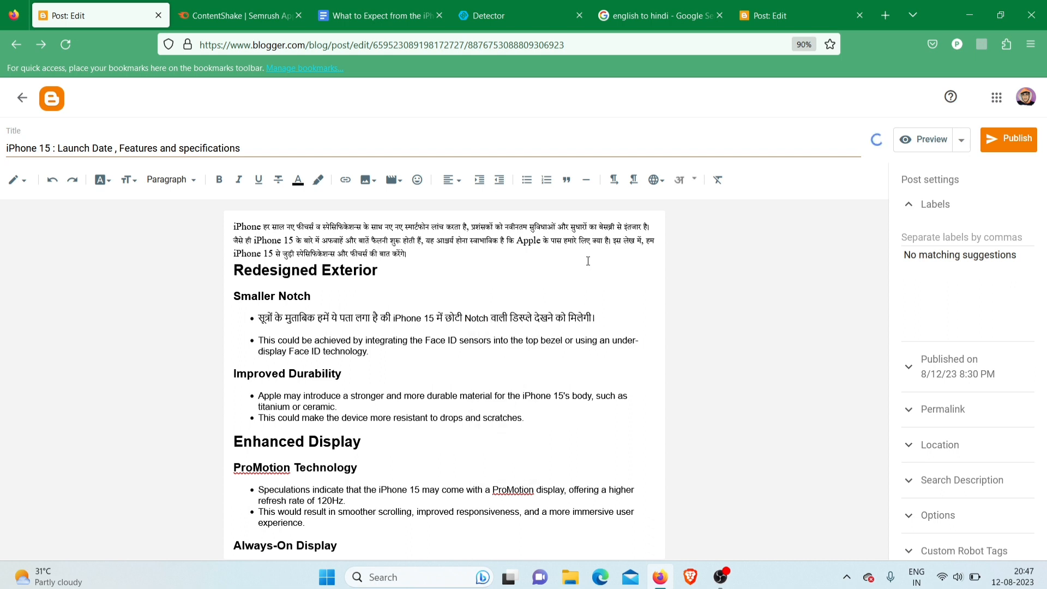
Replace the Hindi word "डिस्प्ले" in the first Smaller Notch bullet with the English word "Display", without an extra space after it
{"action": "key", "text": "shift+Right"}
{"action": "key", "text": "shift+Right"}
{"action": "key", "text": "shift+Right"}
{"action": "key", "text": "shift+Right"}
{"action": "type", "text": "s"}
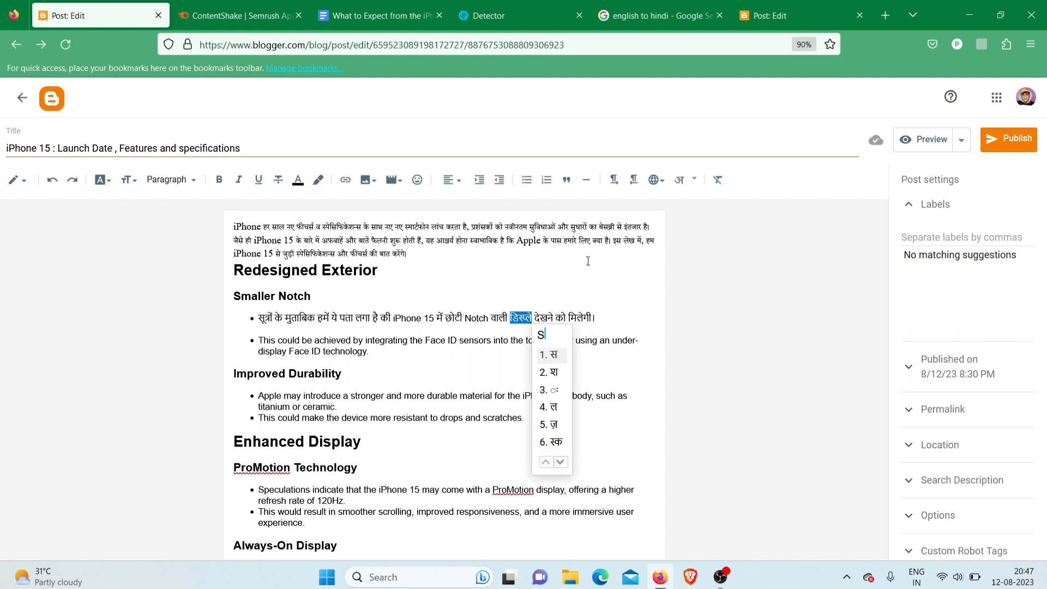
{"action": "key", "text": "BackSpace"}
{"action": "type", "text": "Di"}
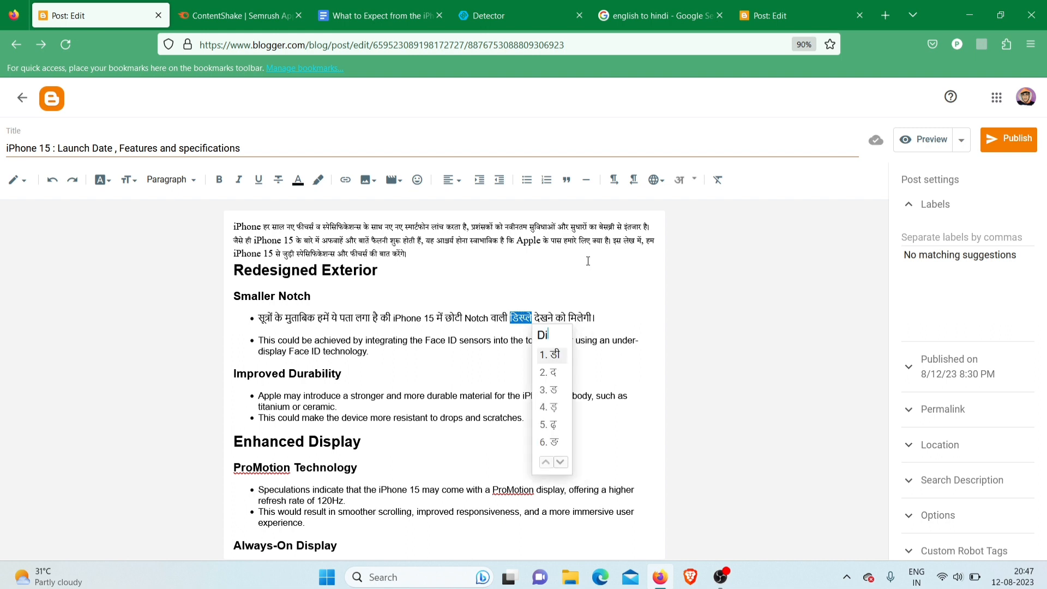
{"action": "type", "text": "splay"}
{"action": "key", "text": "Down"}
{"action": "key", "text": "Down"}
{"action": "key", "text": "Down"}
{"action": "key", "text": "Down"}
{"action": "key", "text": "Down"}
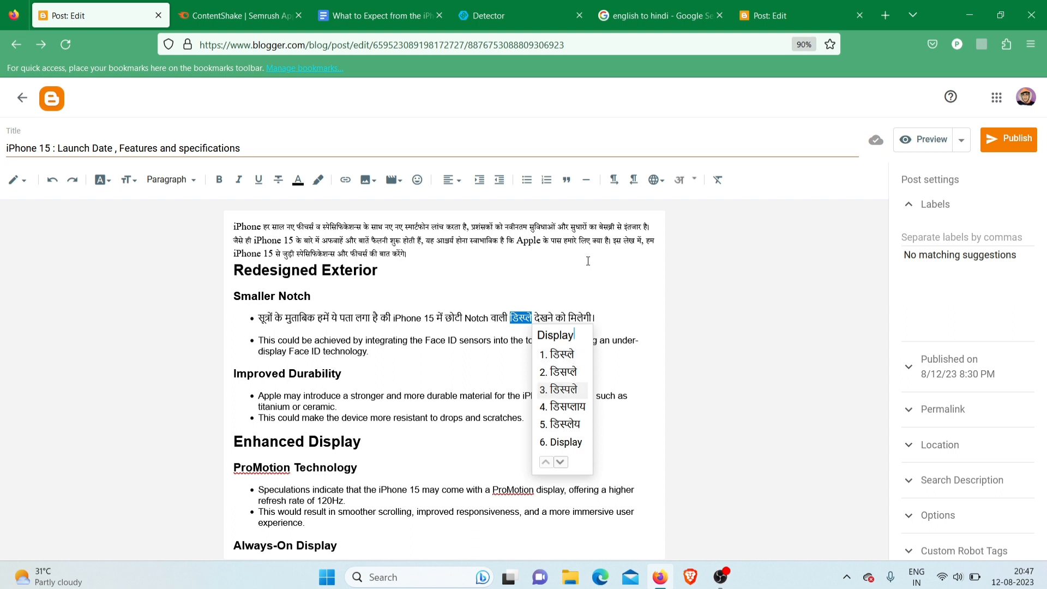
{"action": "key", "text": "Return"}
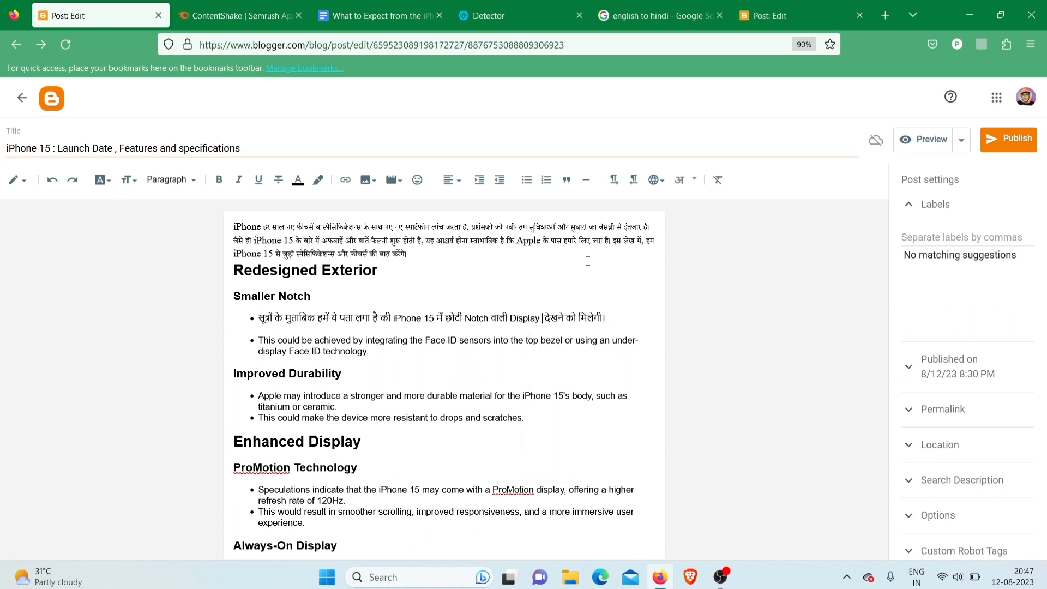
{"action": "key", "text": "BackSpace"}
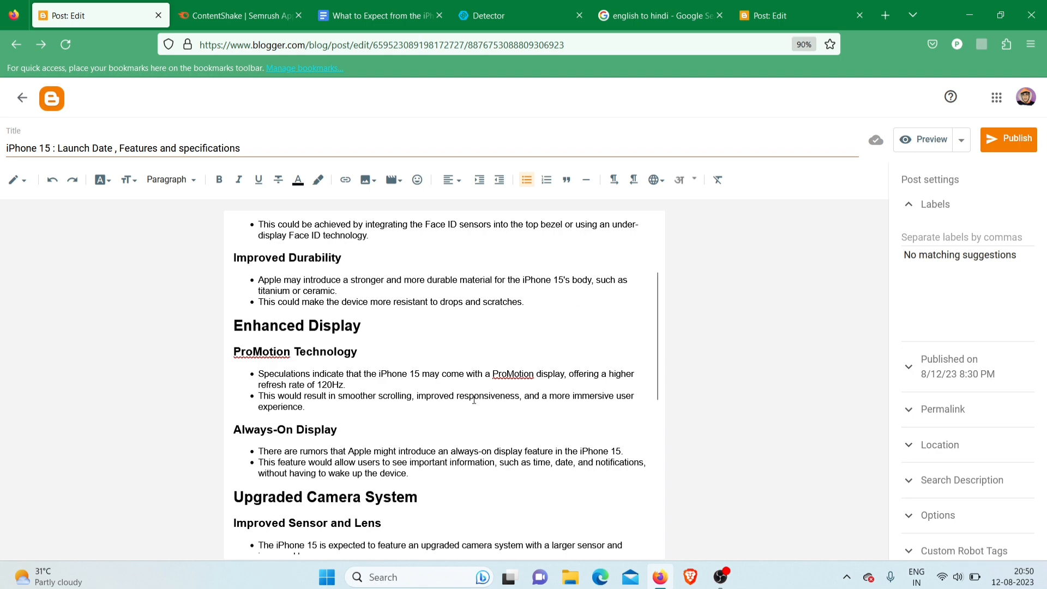
Copy the whole finished Hindi article from the other iPhone 15 post and paste it over this draft's entire body
{"action": "scroll", "coordinate": [474, 400], "scroll_direction": "down", "scroll_amount": 6}
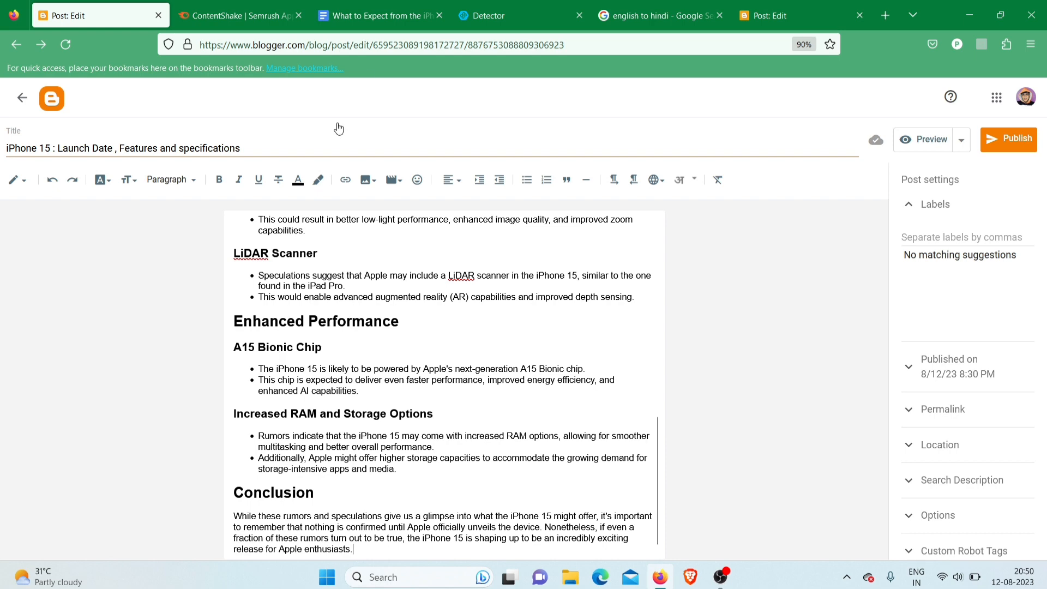
{"action": "left_click", "coordinate": [771, 6]}
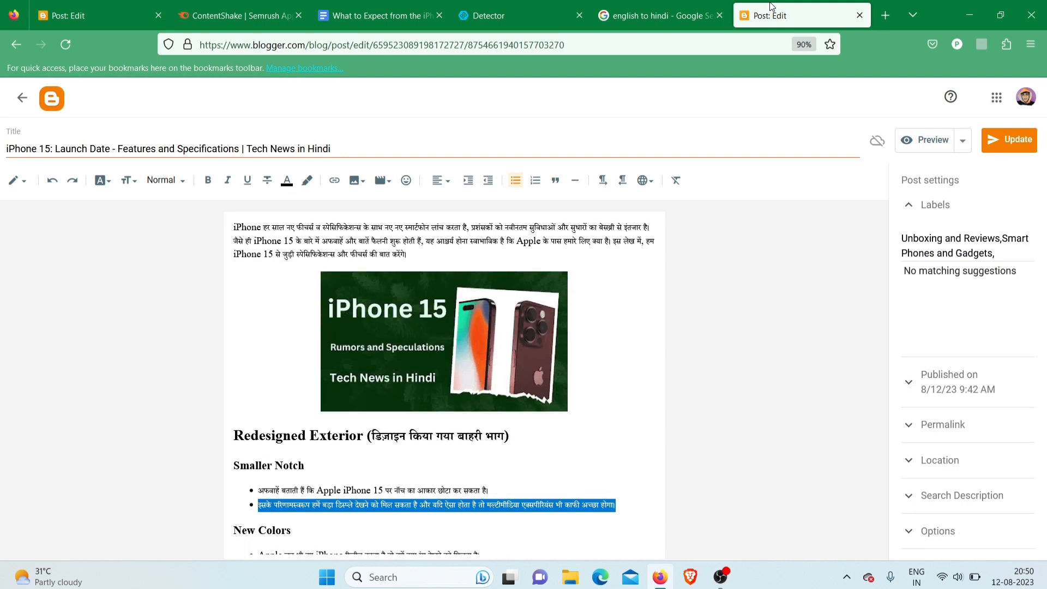
{"action": "left_click", "coordinate": [325, 242]}
{"action": "key", "text": "ctrl+a"}
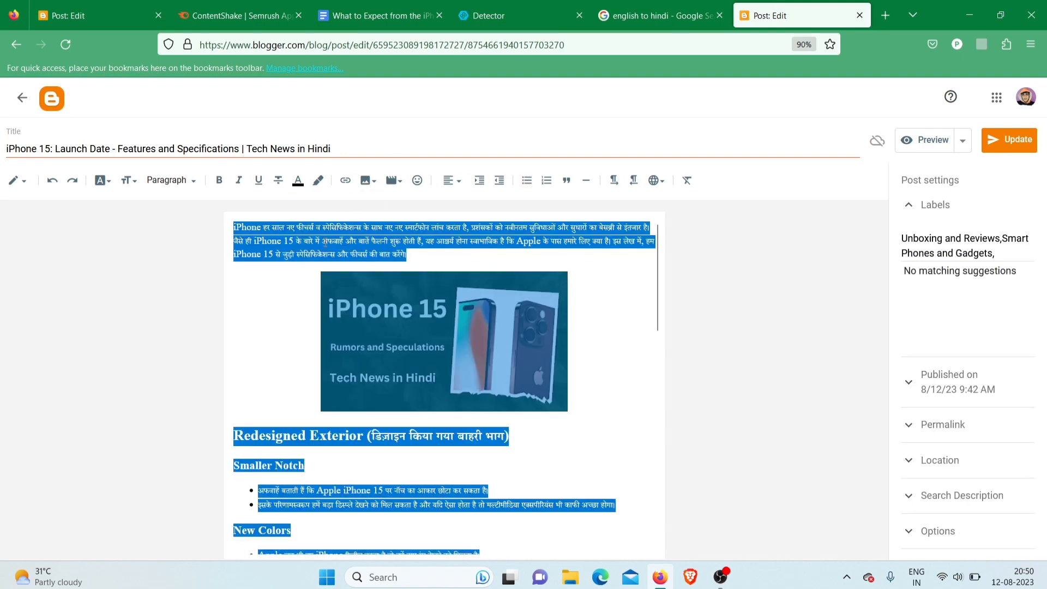
{"action": "key", "text": "ctrl+Tab"}
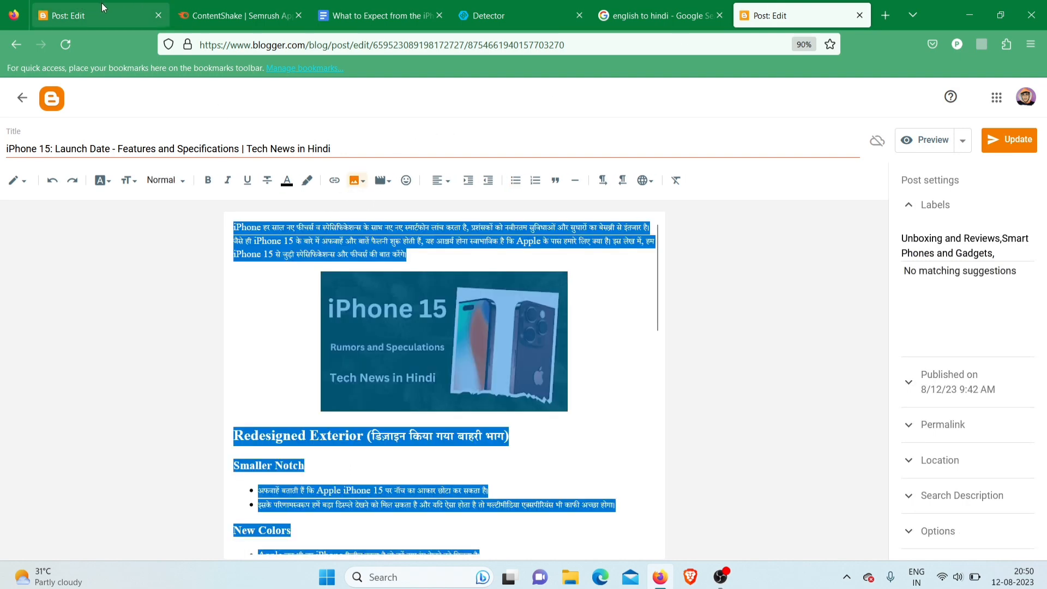
{"action": "key", "text": "ctrl+a"}
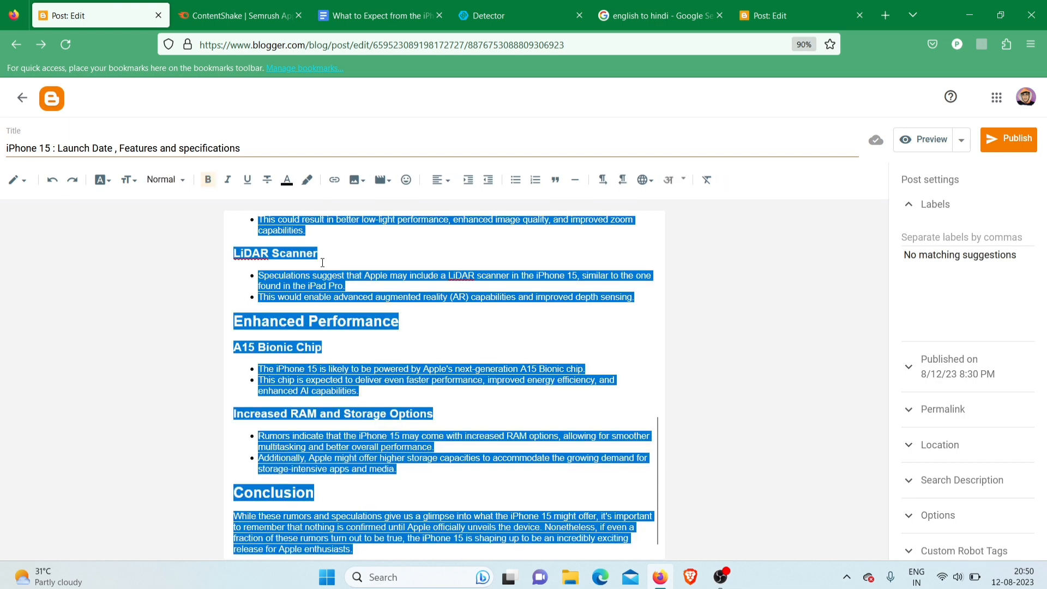
{"action": "key", "text": "ctrl+v"}
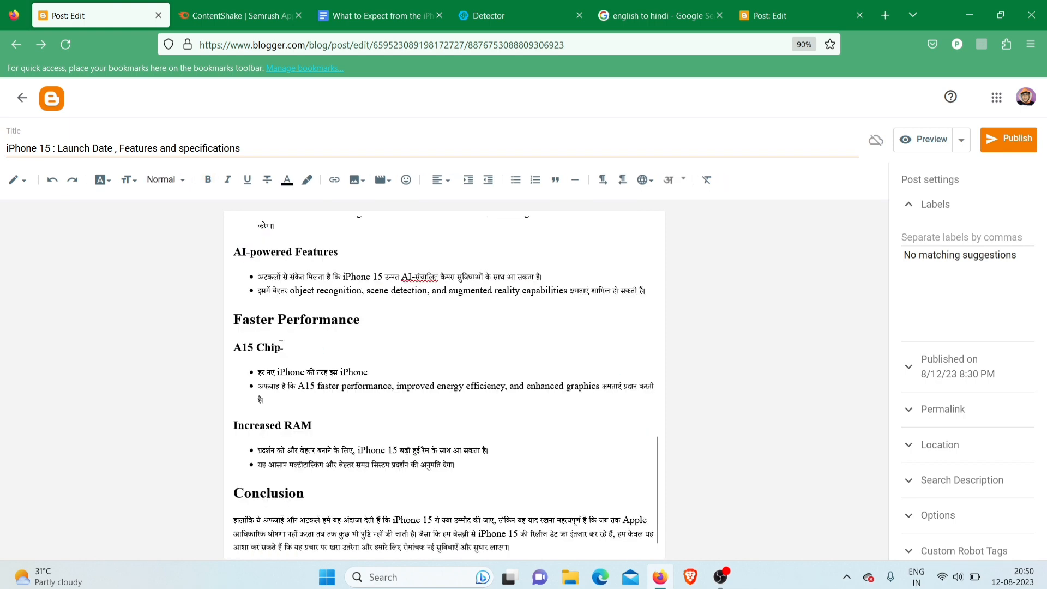
{"action": "left_click_drag", "start_coordinate": [658, 479], "coordinate": [640, 259]}
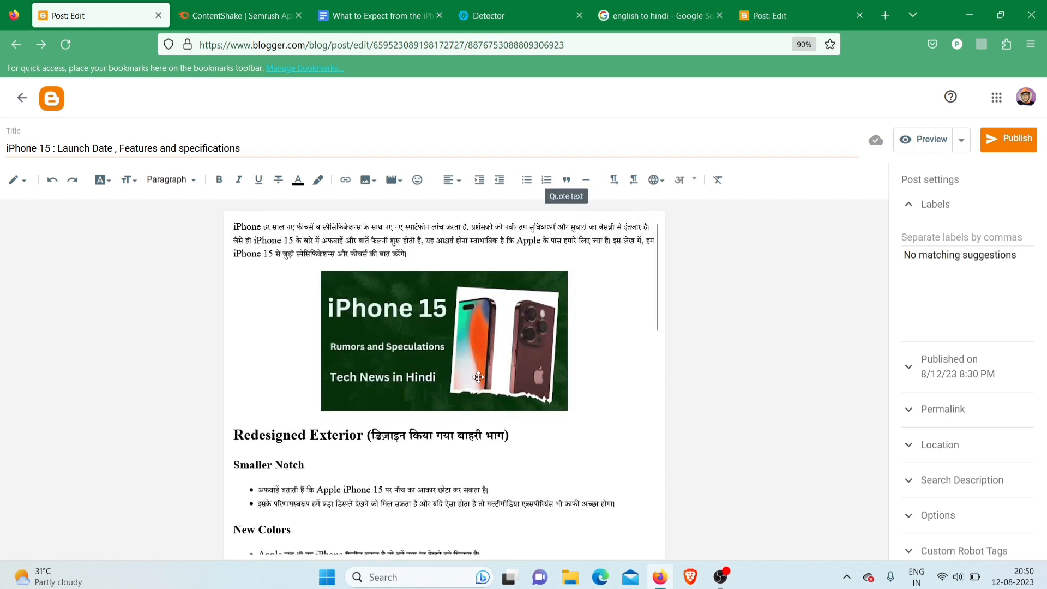
Copy the draft's whole Hindi article into the Crossplag AI Content Detector in place of the old text and run the check
{"action": "left_click", "coordinate": [415, 507]}
{"action": "key", "text": "ctrl+a"}
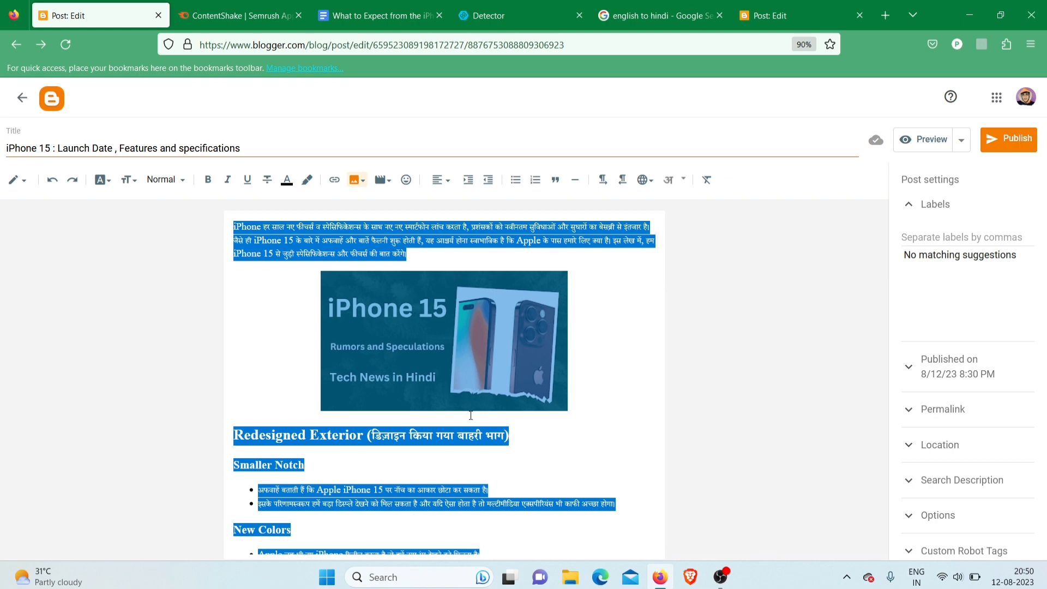
{"action": "left_click", "coordinate": [513, 5]}
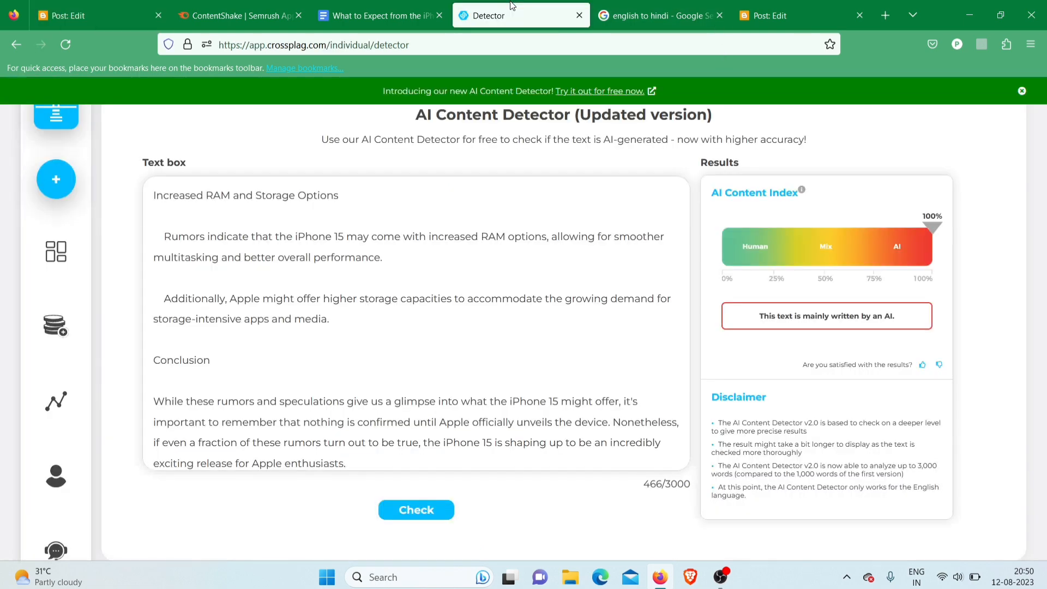
{"action": "key", "text": "ctrl+a"}
{"action": "key", "text": "BackSpace"}
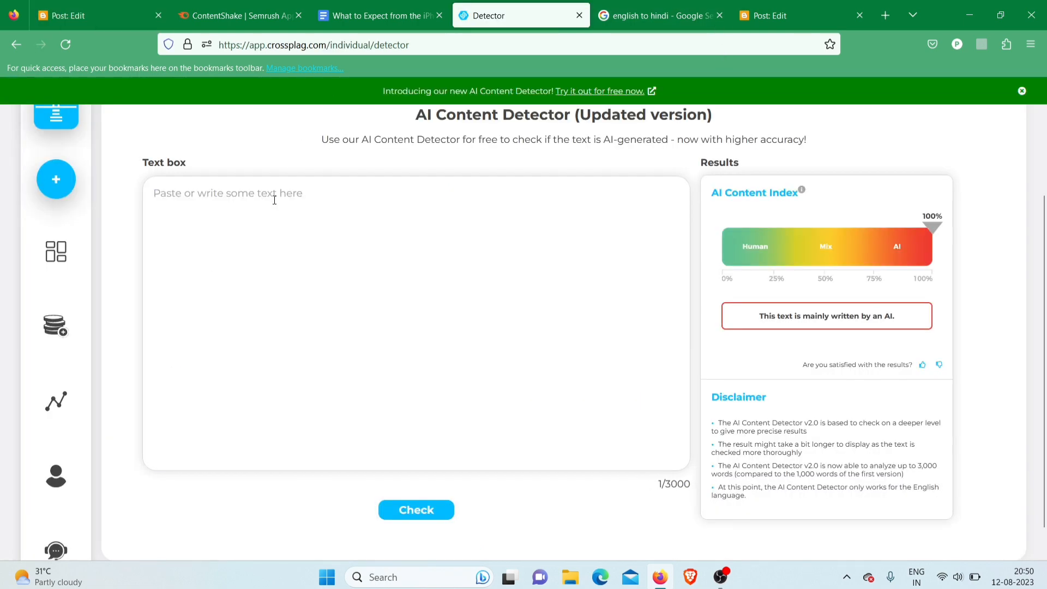
{"action": "key", "text": "ctrl+v"}
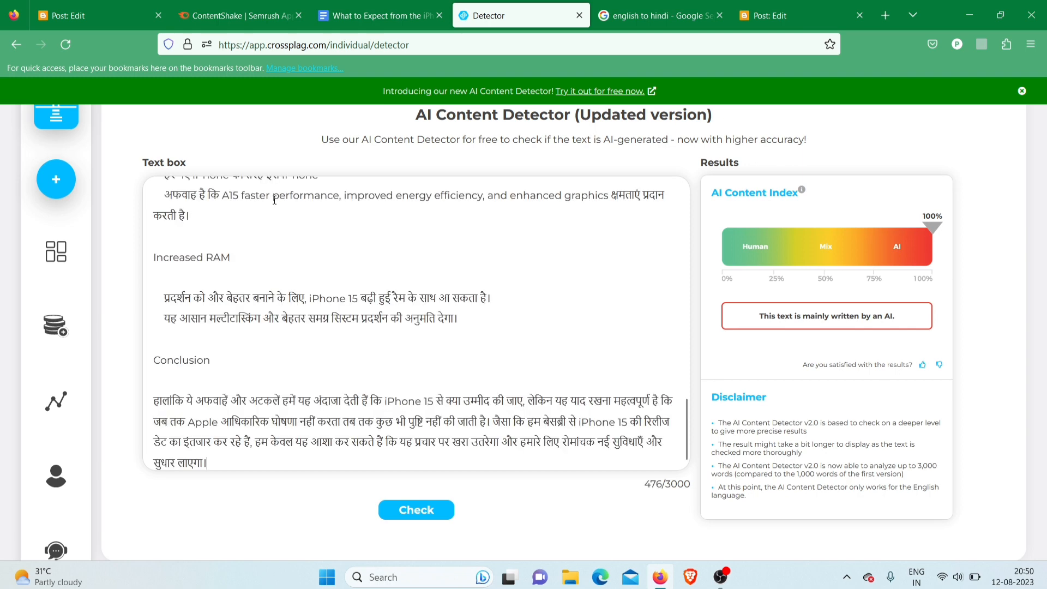
{"action": "left_click", "coordinate": [416, 511]}
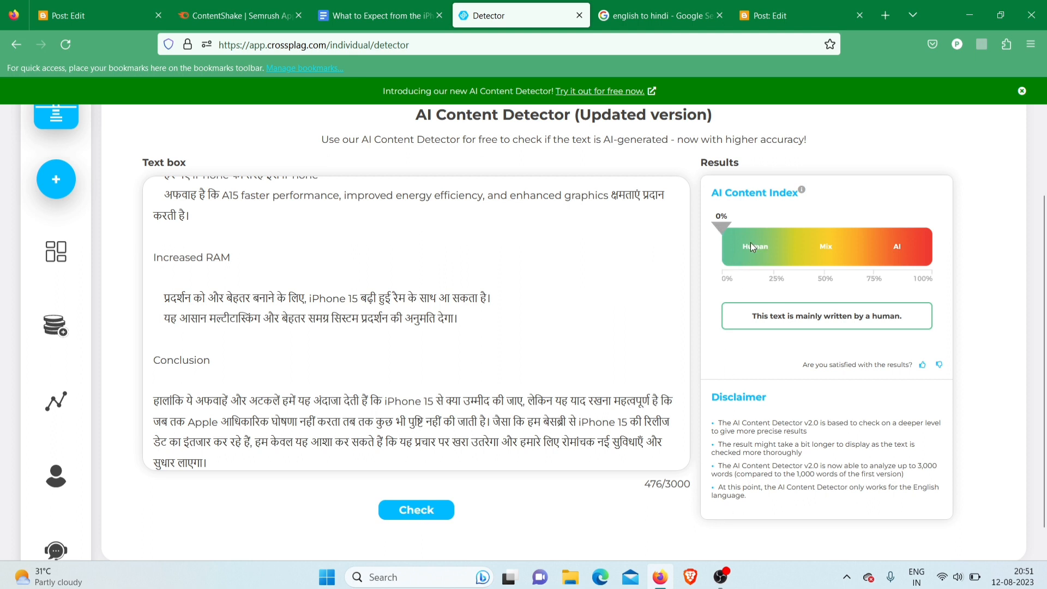
{"action": "left_click", "coordinate": [519, 315]}
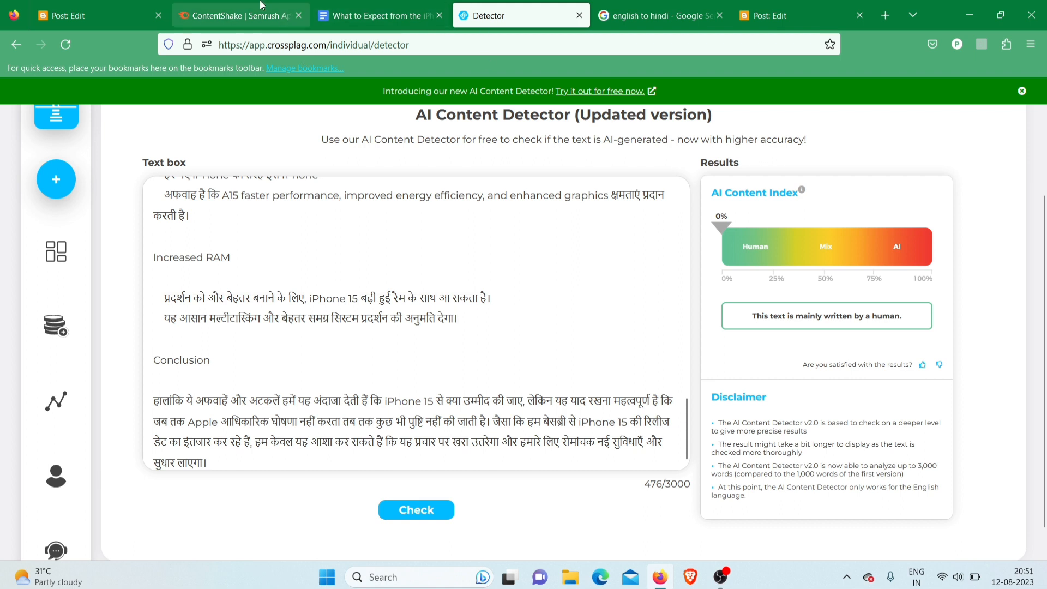
Return to the Blogger draft and examine its Hindi introduction, the iPhone 15 image and the first headings
{"action": "left_click", "coordinate": [77, 11]}
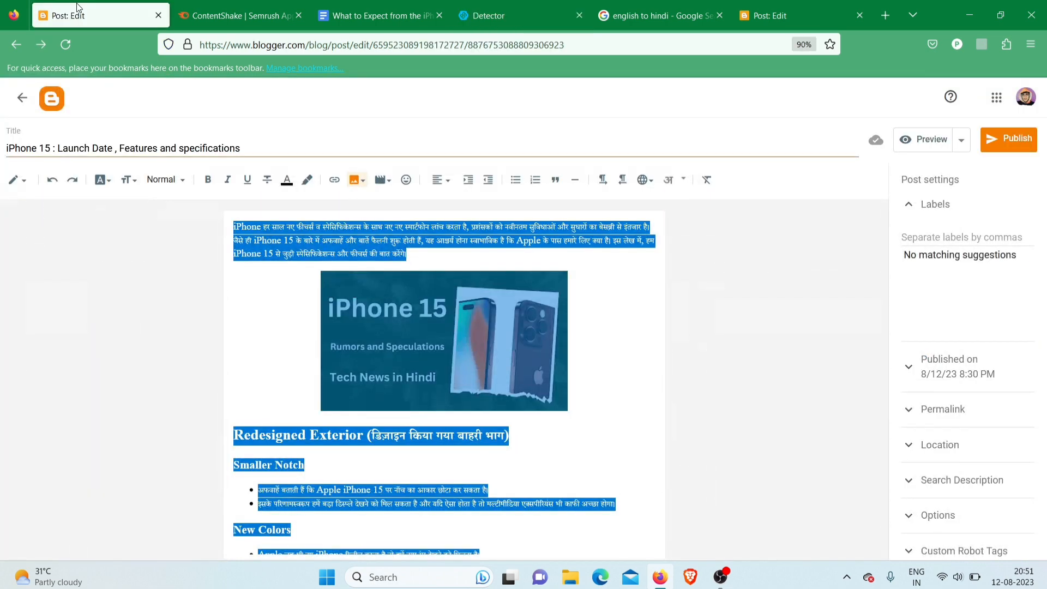
{"action": "left_click", "coordinate": [256, 232]}
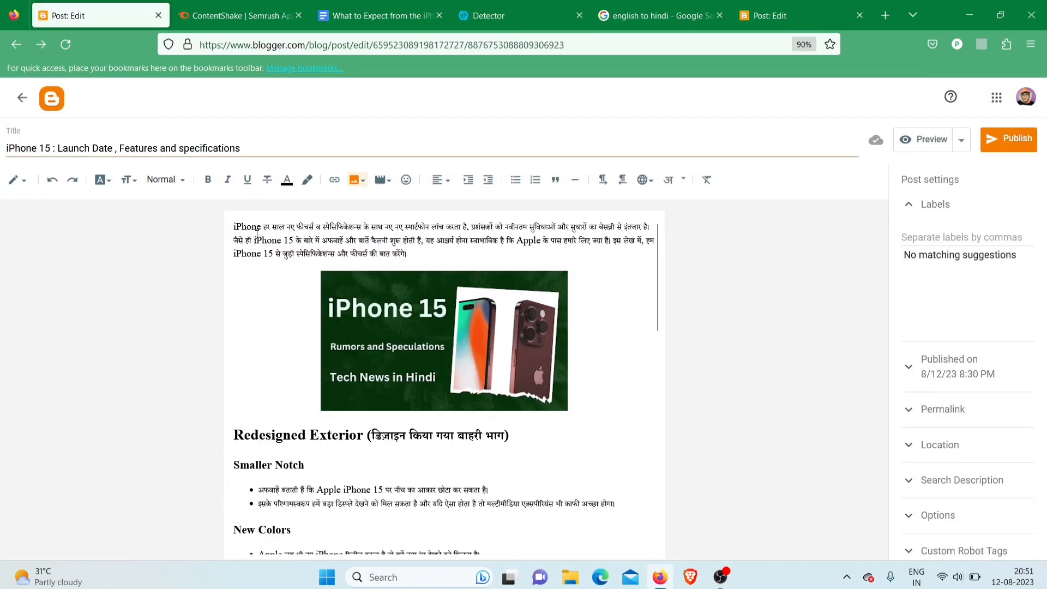
{"action": "left_click", "coordinate": [415, 323]}
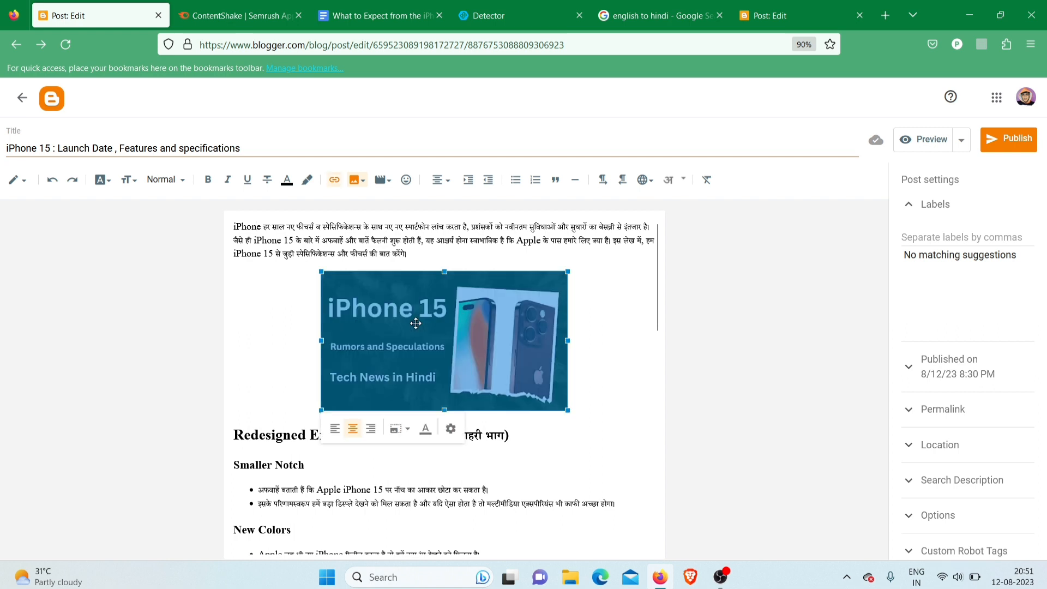
{"action": "left_click", "coordinate": [298, 255]}
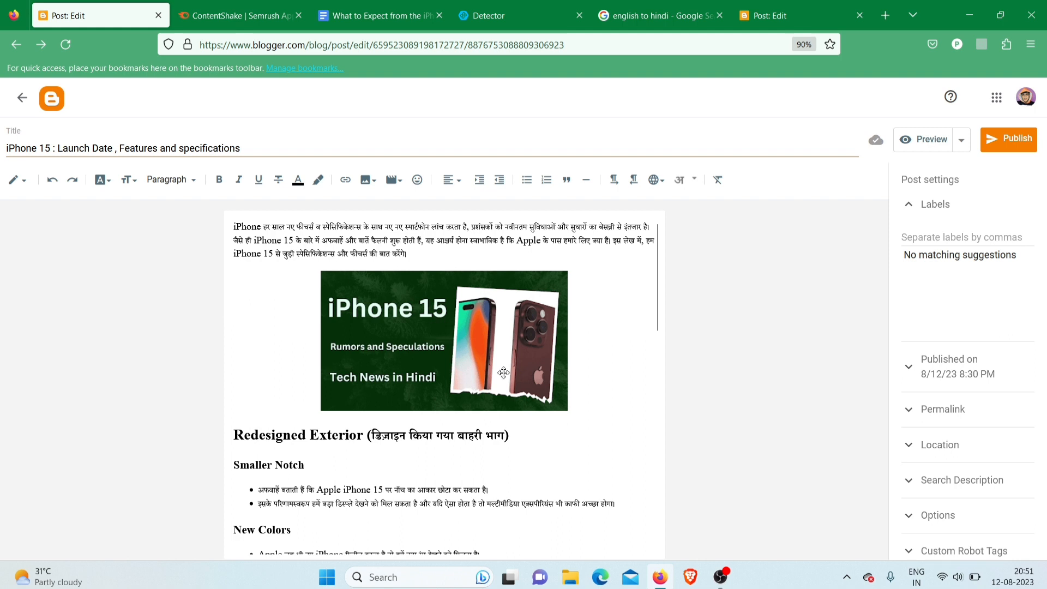
{"action": "left_click_drag", "start_coordinate": [655, 320], "coordinate": [688, 266]}
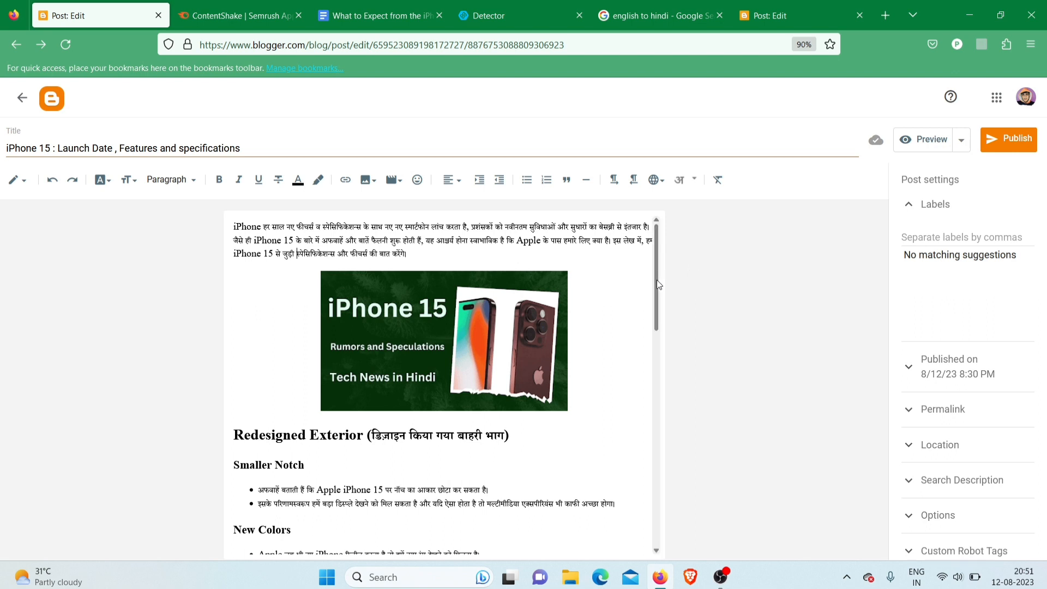
{"action": "left_click_drag", "start_coordinate": [656, 280], "coordinate": [689, 148]}
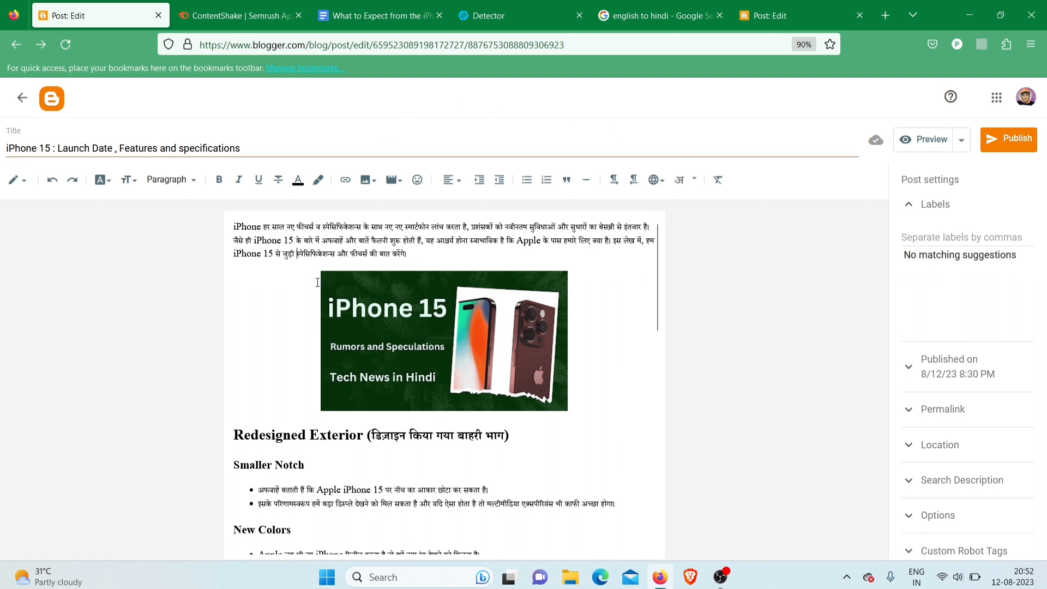
{"action": "left_click", "coordinate": [295, 264]}
{"action": "left_click", "coordinate": [279, 469]}
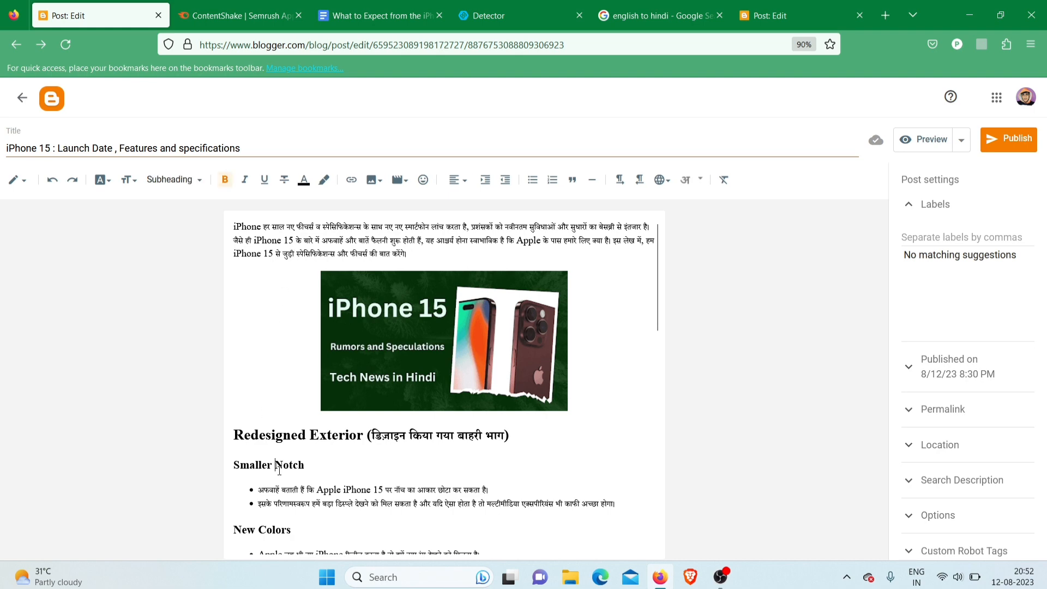
Read through the Hindi article's sections from Smaller Notch down to Improved Camera System
{"action": "key", "text": "Down"}
{"action": "key", "text": "Down"}
{"action": "key", "text": "Down"}
{"action": "key", "text": "Down"}
{"action": "key", "text": "Down"}
{"action": "key", "text": "Down"}
{"action": "key", "text": "Down"}
{"action": "key", "text": "Down"}
{"action": "key", "text": "Down"}
{"action": "key", "text": "Down"}
{"action": "key", "text": "Down"}
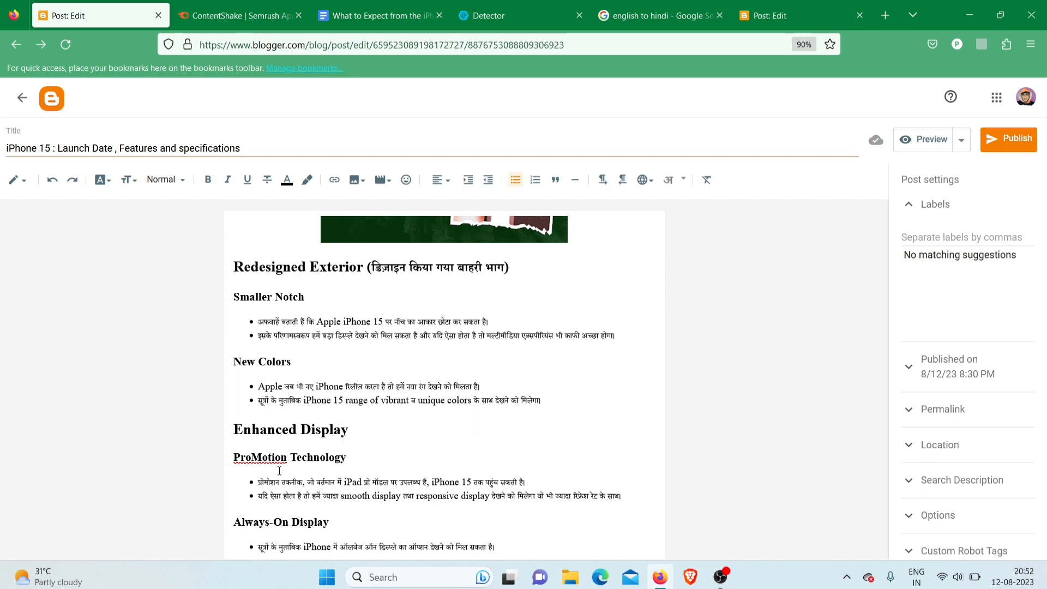
{"action": "key", "text": "Down"}
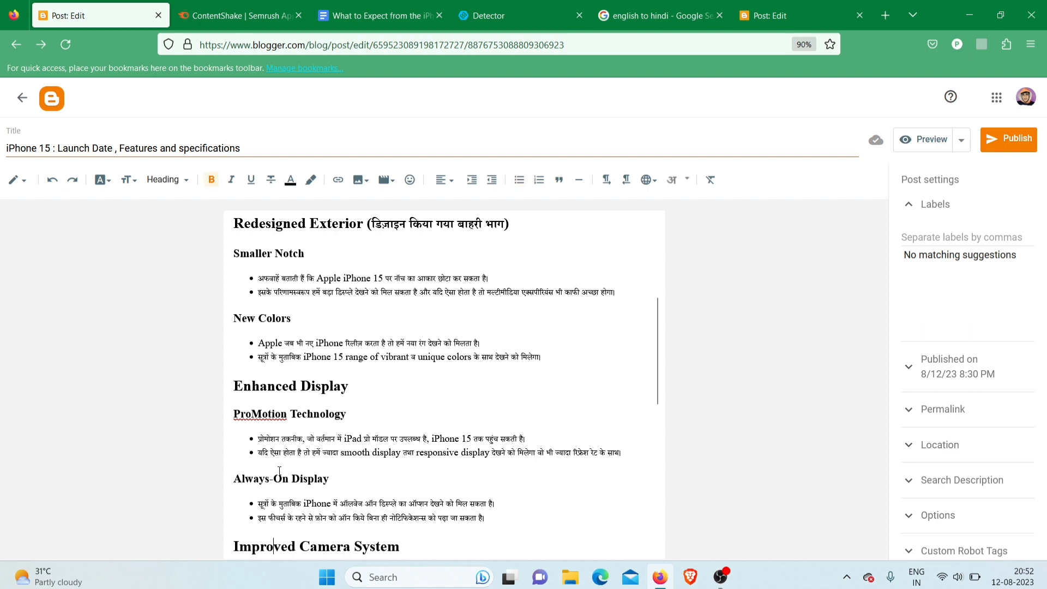
{"action": "left_click", "coordinate": [310, 430]}
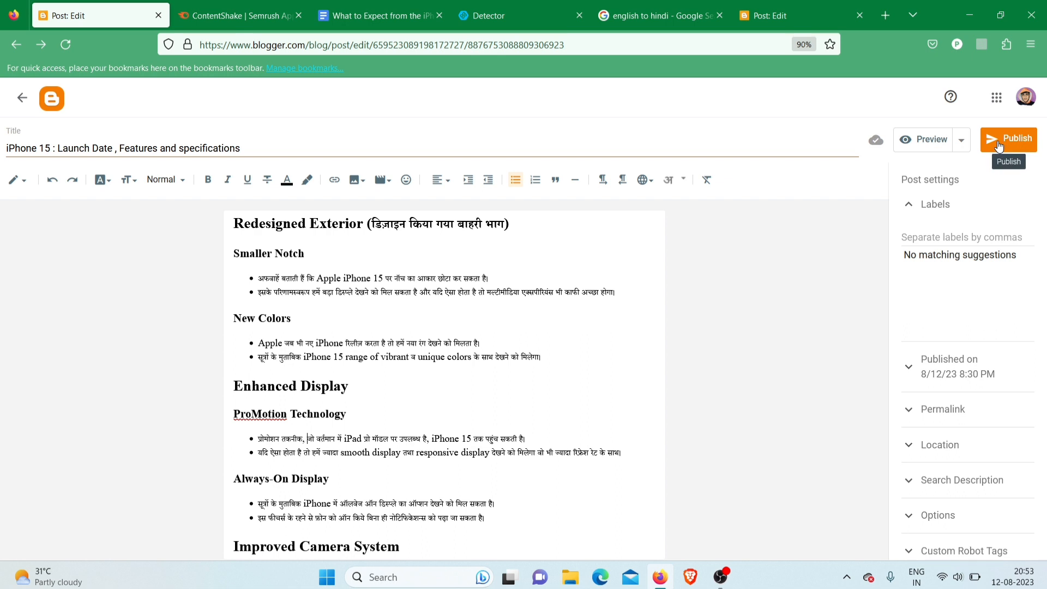
Examine the draft's post settings, including its Location and Search Description
{"action": "left_click", "coordinate": [949, 408]}
{"action": "left_click", "coordinate": [954, 427]}
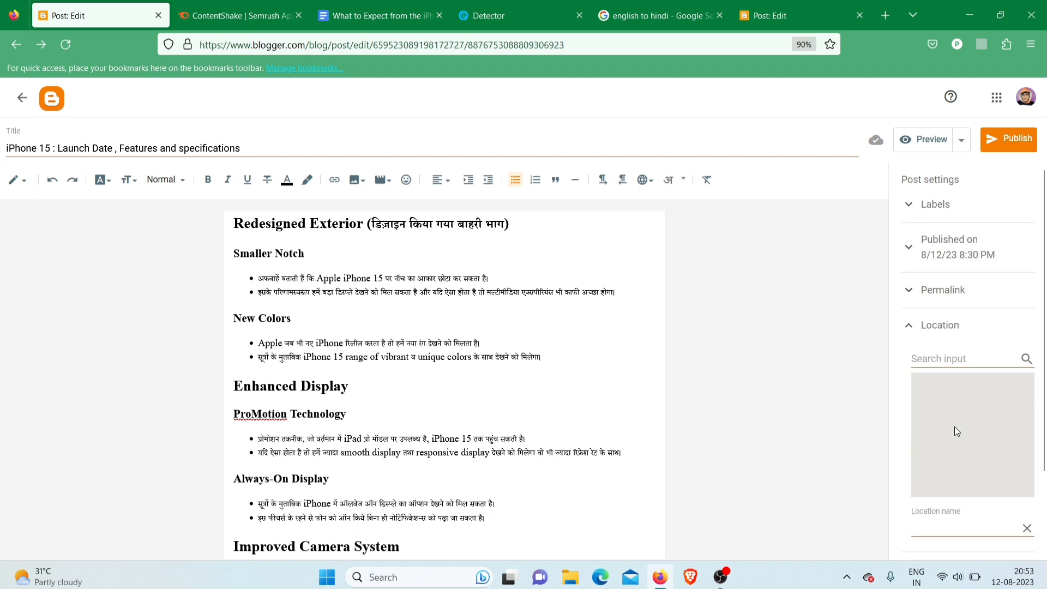
{"action": "scroll", "coordinate": [963, 511], "scroll_direction": "down", "scroll_amount": 2}
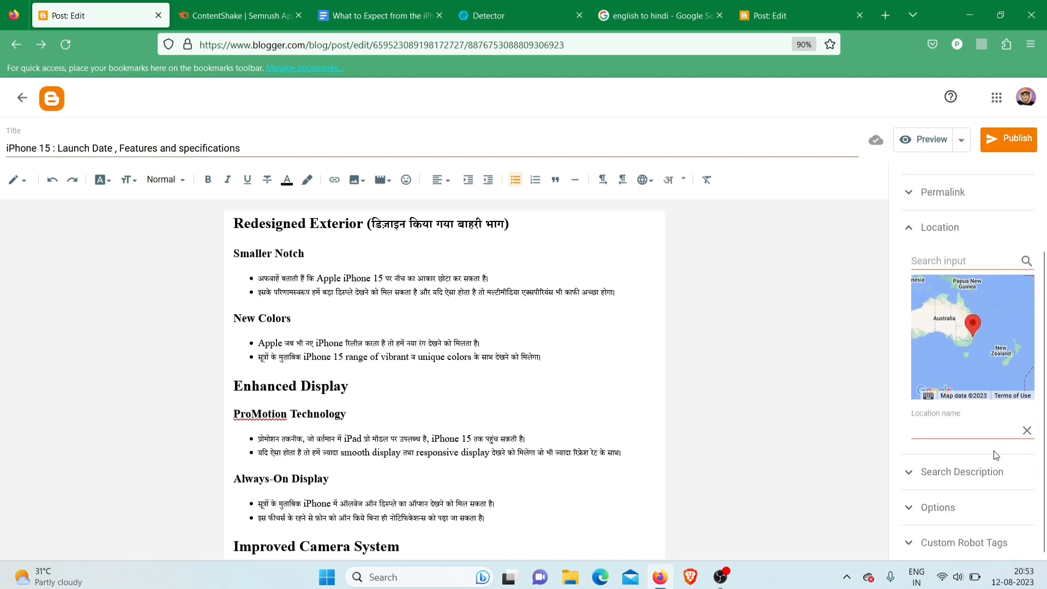
{"action": "left_click", "coordinate": [984, 467]}
{"action": "left_click", "coordinate": [568, 393]}
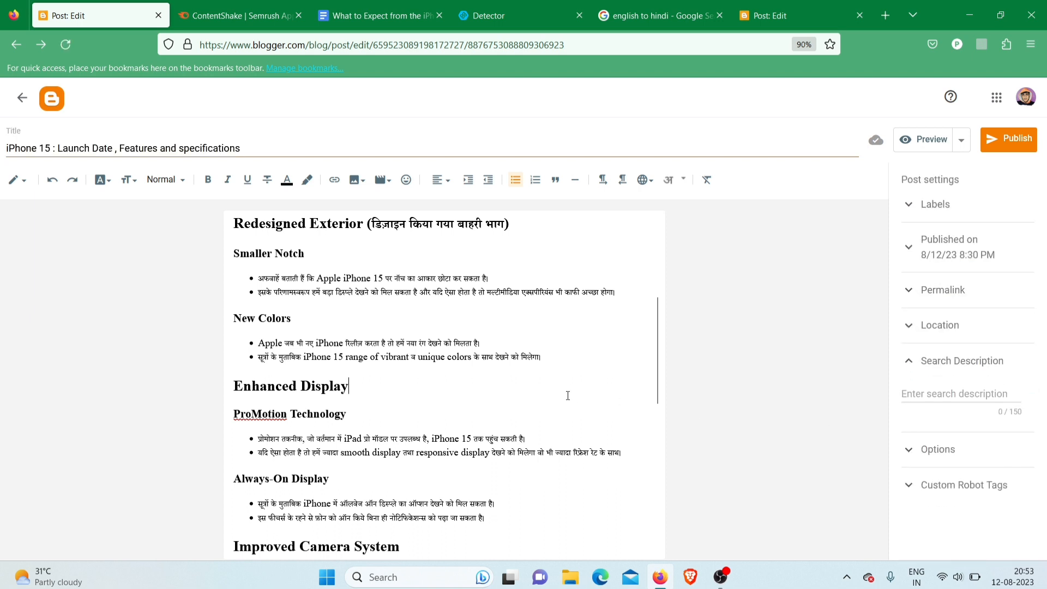